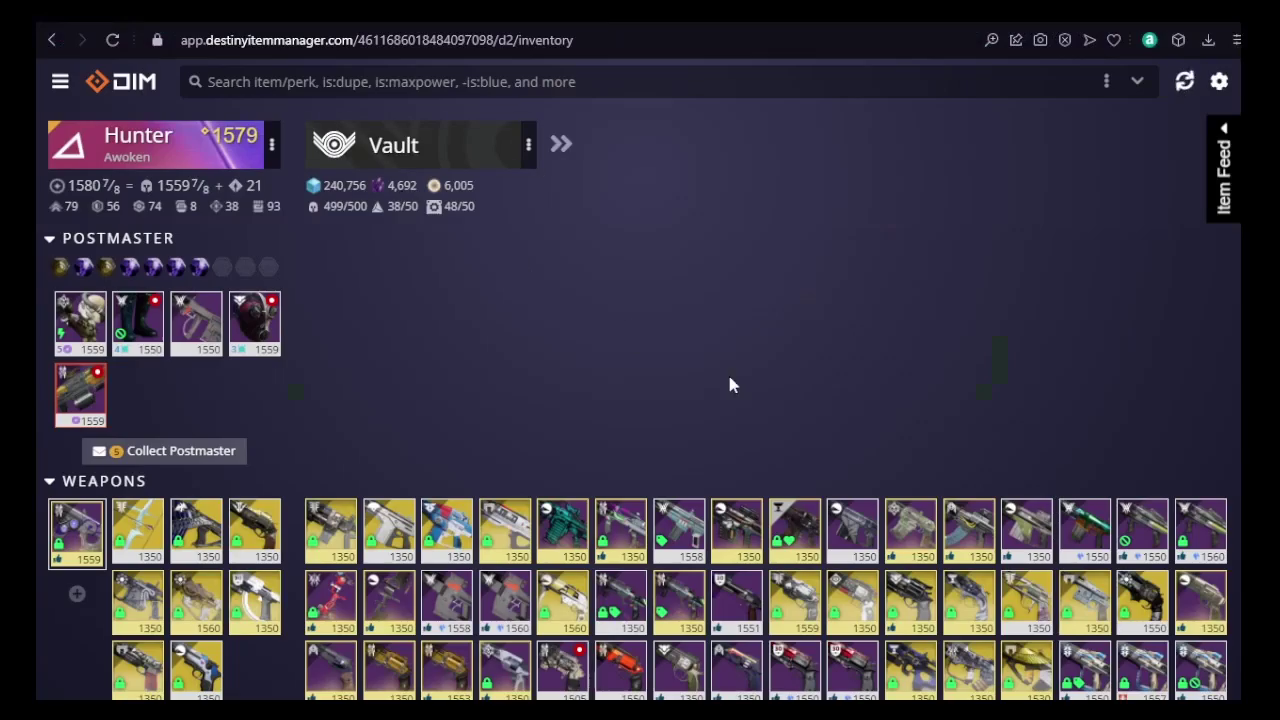
Expand all characters in DIM so the Warlock and Titan inventories show beside the Hunter and vault.
{"action": "scroll", "coordinate": [720, 375], "scroll_direction": "down", "scroll_amount": 5}
{"action": "scroll", "coordinate": [716, 377], "scroll_direction": "down", "scroll_amount": 10}
{"action": "scroll", "coordinate": [680, 394], "scroll_direction": "up", "scroll_amount": 15}
{"action": "left_click", "coordinate": [560, 144]}
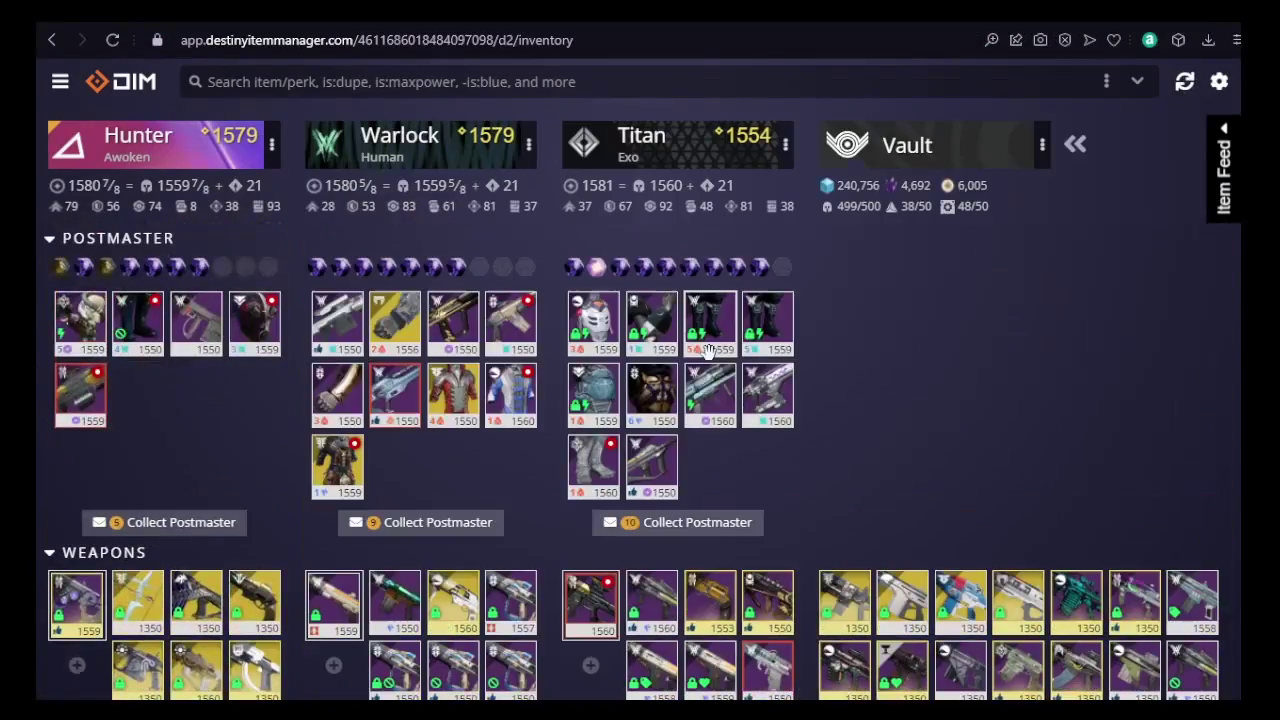
Switch to the Destiny Recipes Vault Cleaner browser tab.
{"action": "scroll", "coordinate": [703, 414], "scroll_direction": "down", "scroll_amount": 5}
{"action": "scroll", "coordinate": [703, 414], "scroll_direction": "up", "scroll_amount": 5}
{"action": "scroll", "coordinate": [703, 414], "scroll_direction": "down", "scroll_amount": 4}
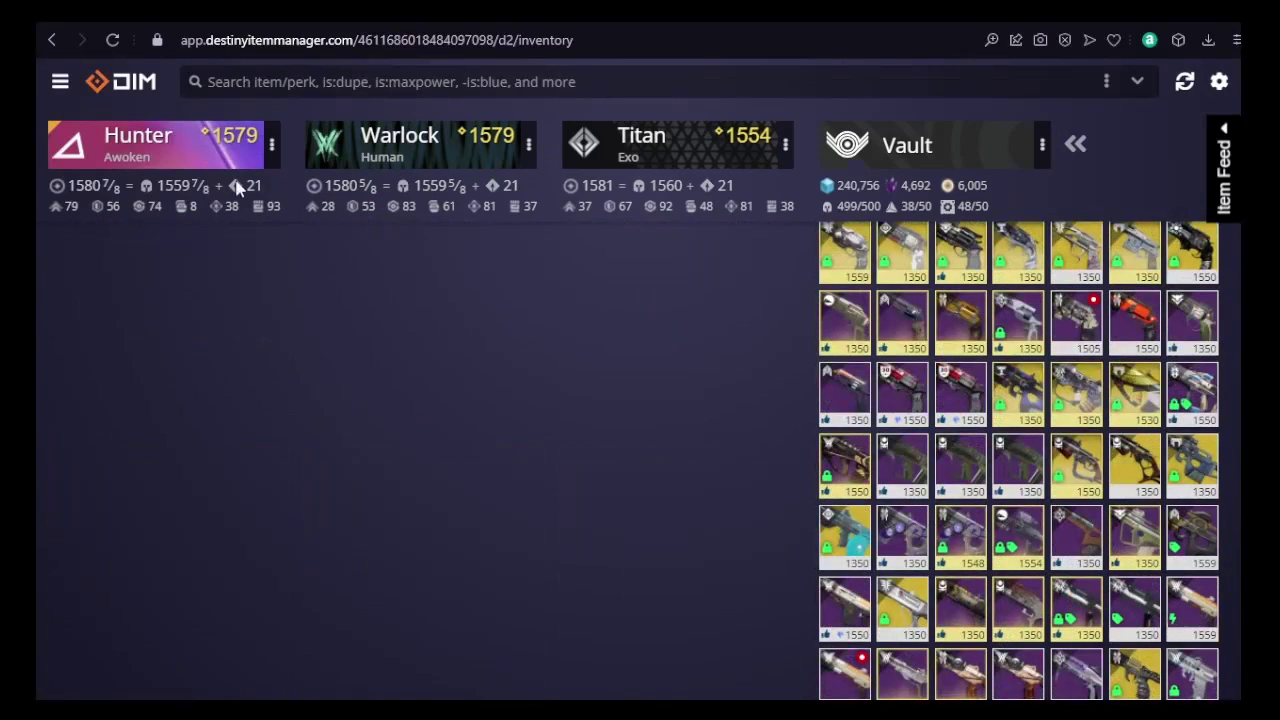
{"action": "key", "text": "ctrl+Tab"}
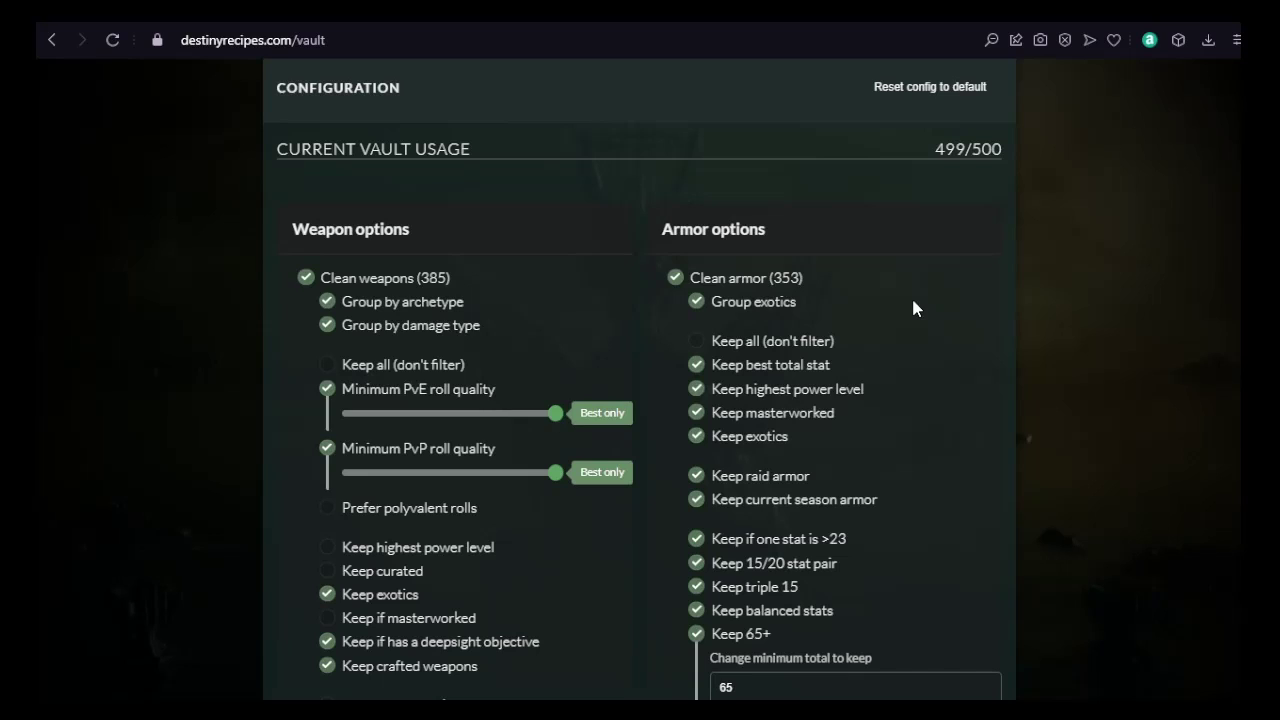
Uncheck Clean armor, leave Clean weapons on, and uncheck Group by archetype.
{"action": "left_click", "coordinate": [737, 278]}
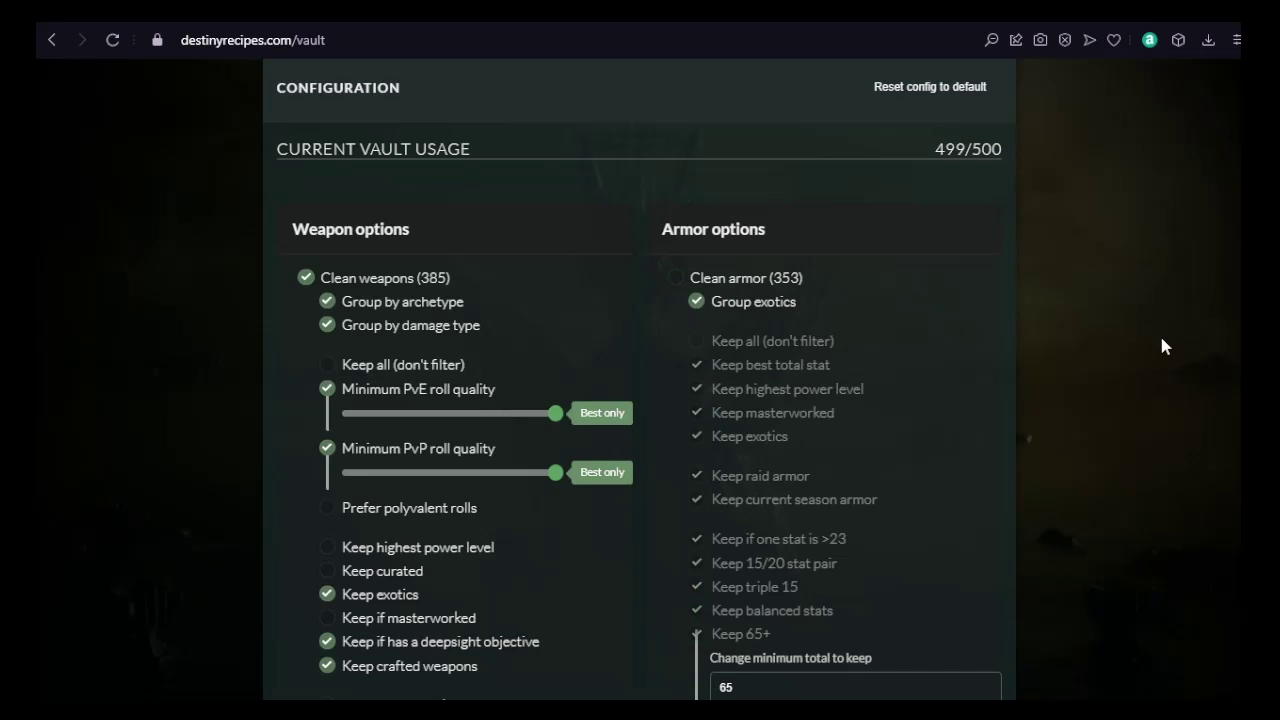
{"action": "left_click", "coordinate": [425, 278]}
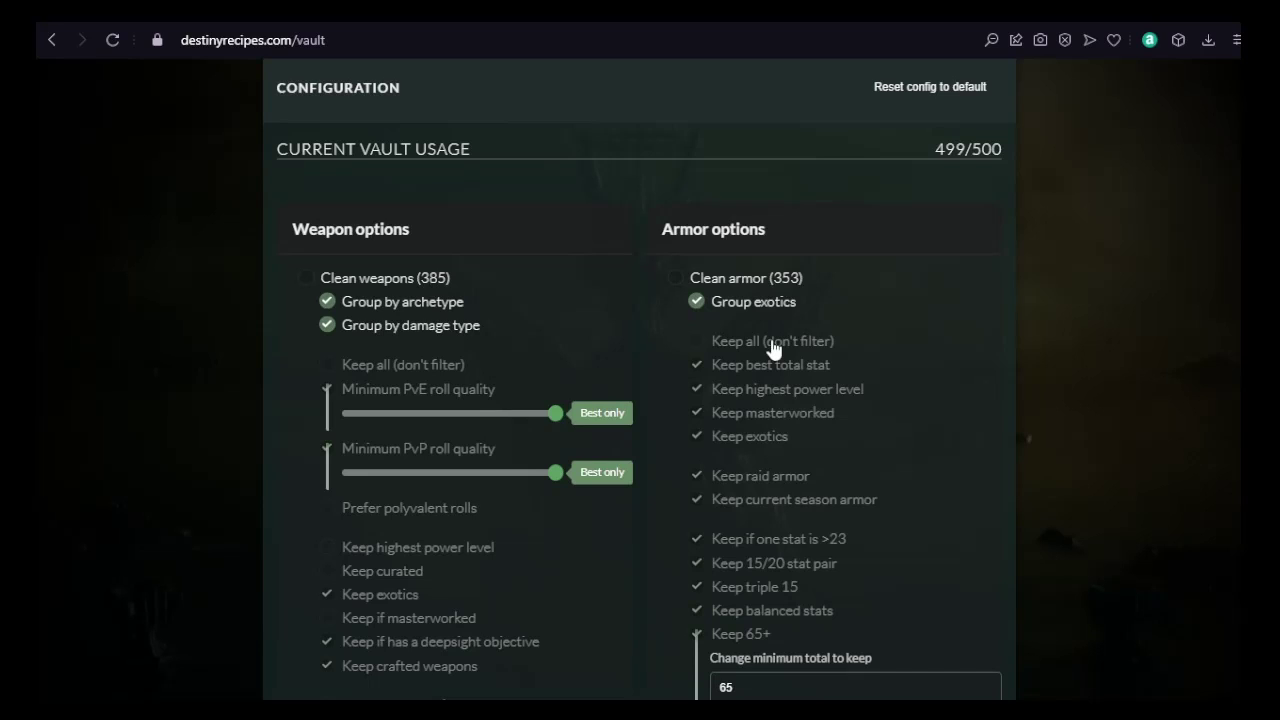
{"action": "left_click", "coordinate": [398, 281]}
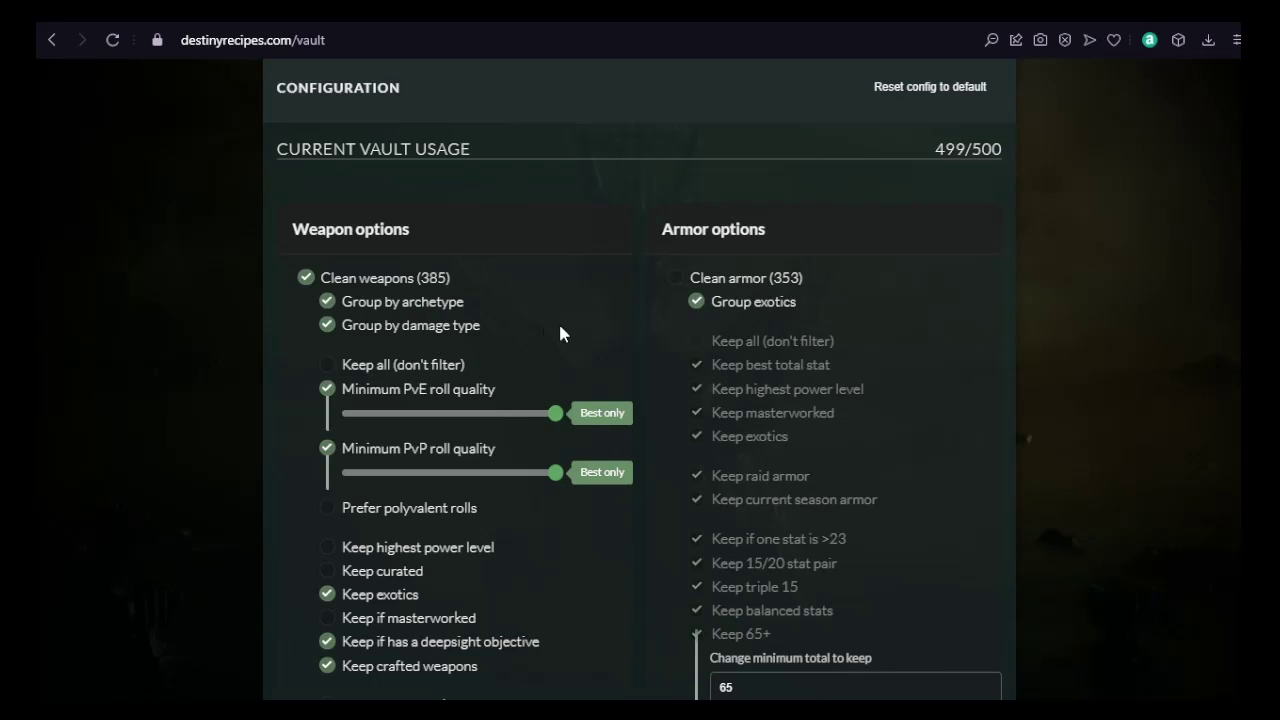
{"action": "left_click", "coordinate": [443, 305]}
Try the Keep all, PvE, PvP and polyvalent options, ending with minimum PvE and PvP roll quality checked.
{"action": "scroll", "coordinate": [520, 330], "scroll_direction": "down", "scroll_amount": 2}
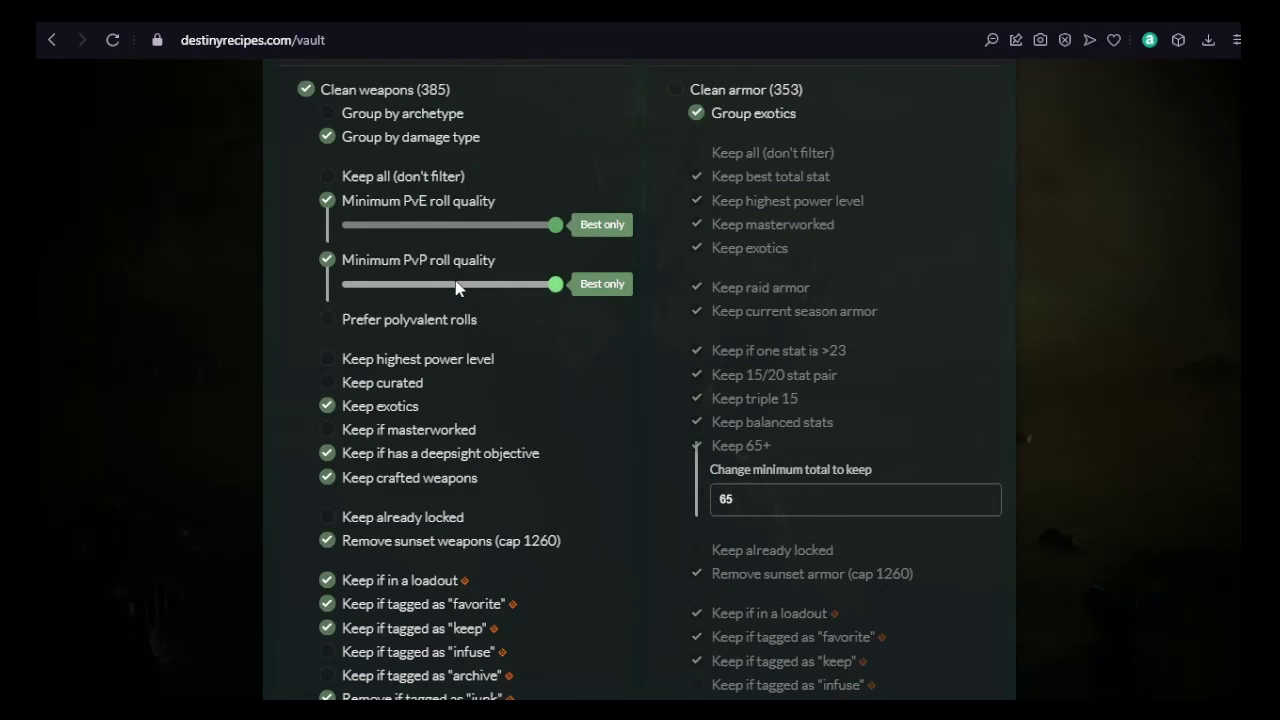
{"action": "left_click", "coordinate": [428, 185]}
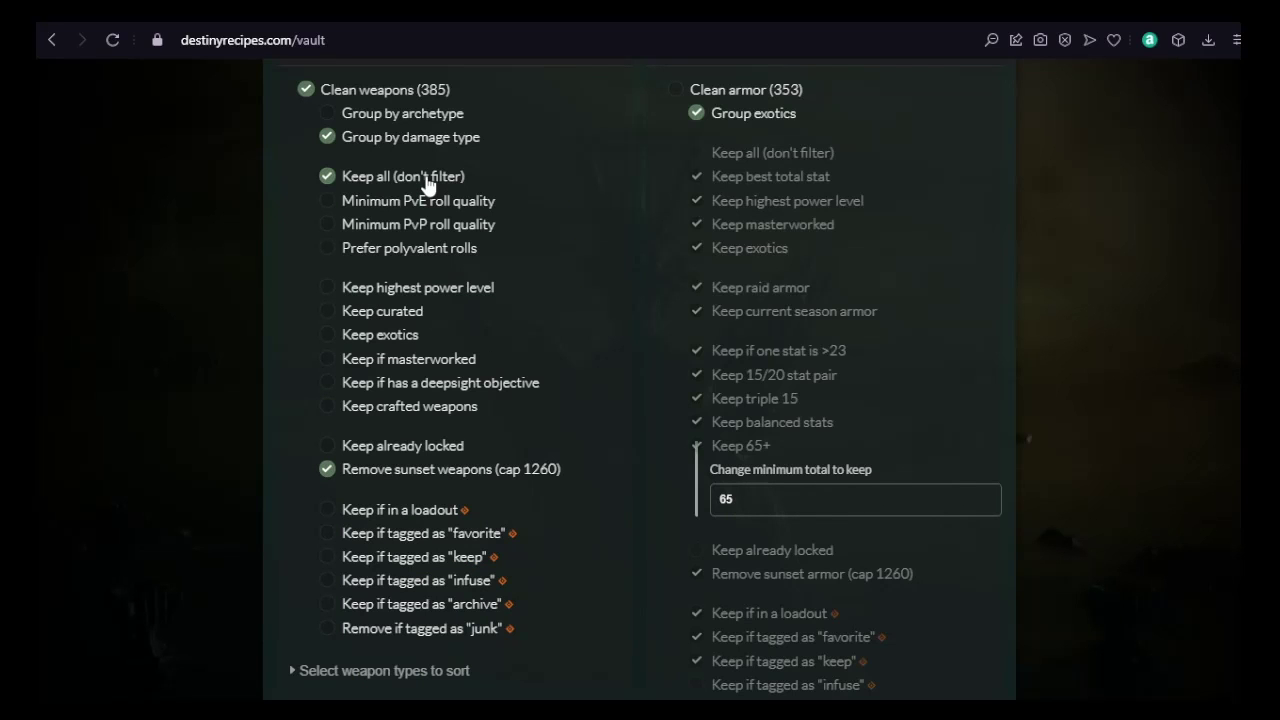
{"action": "left_click", "coordinate": [431, 203]}
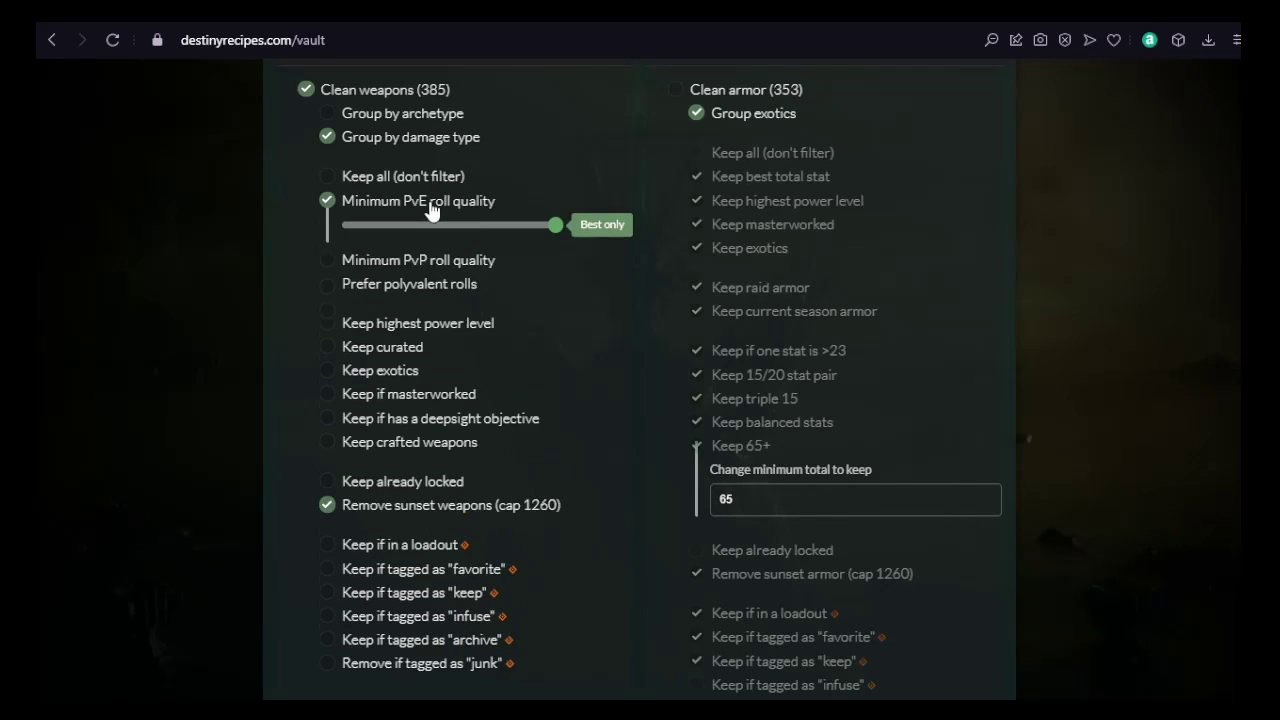
{"action": "left_click", "coordinate": [429, 265]}
{"action": "left_click", "coordinate": [424, 322]}
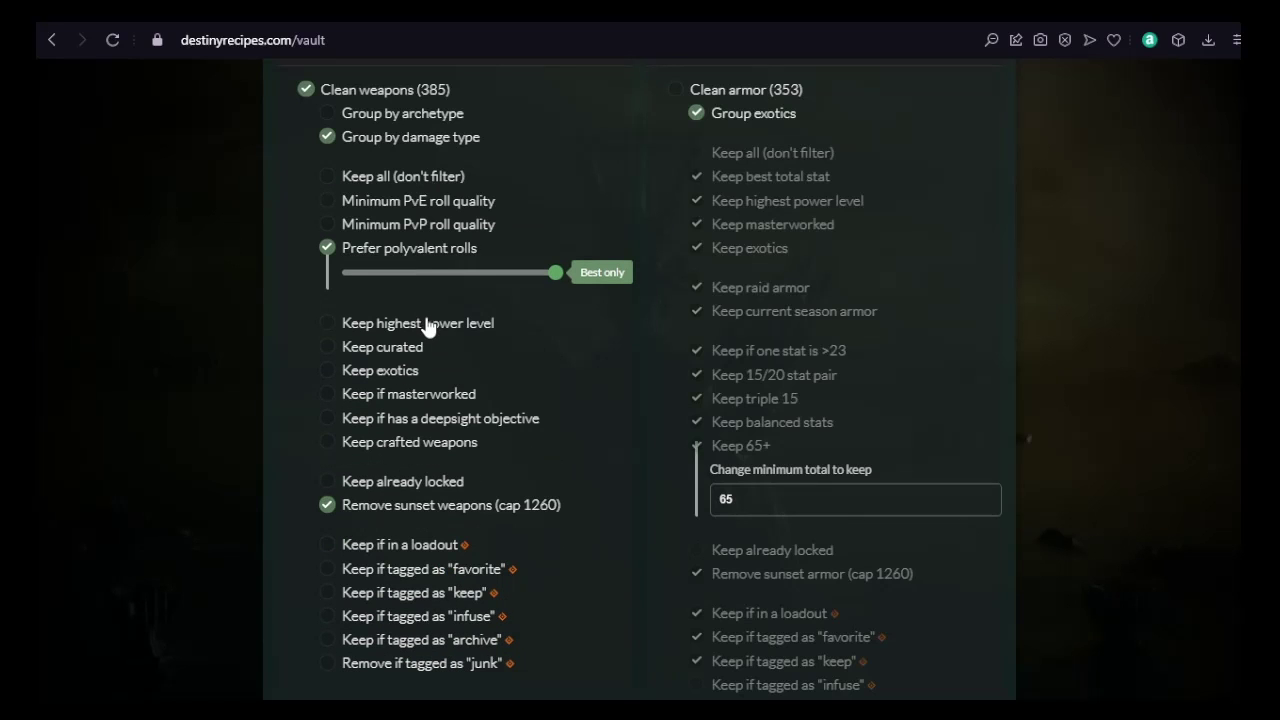
{"action": "left_click", "coordinate": [420, 201]}
{"action": "left_click", "coordinate": [405, 258]}
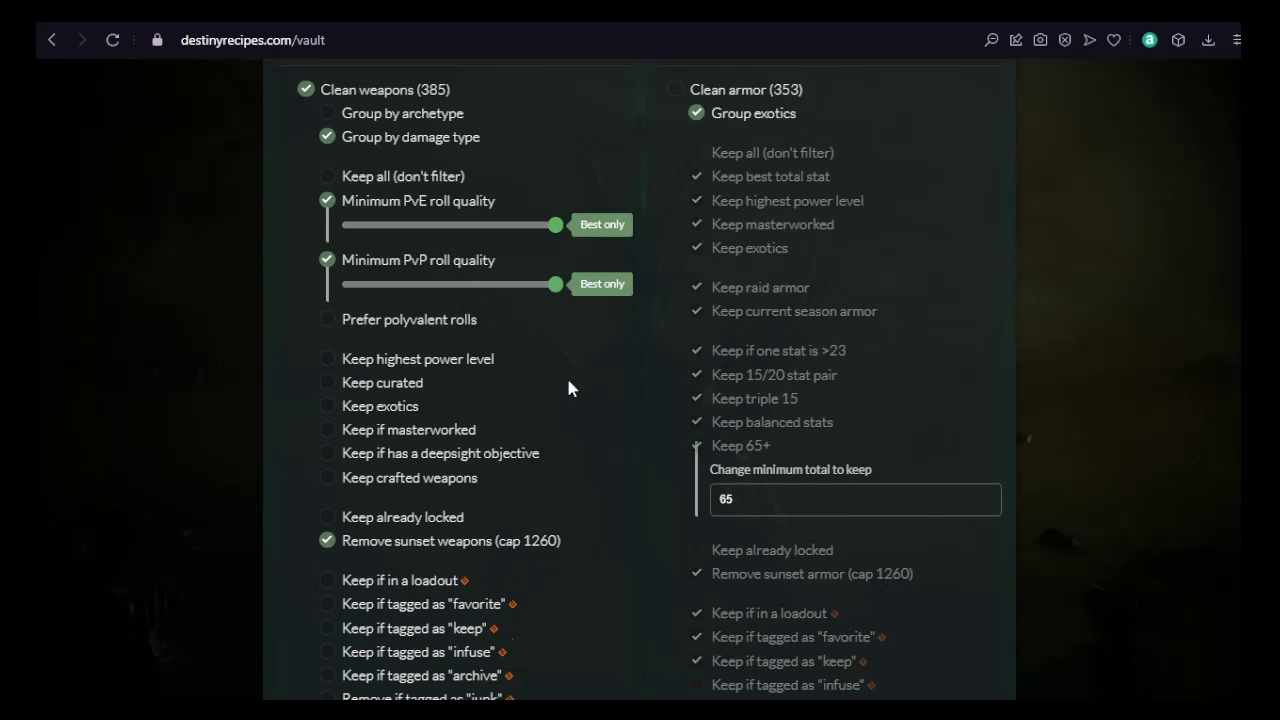
Set the minimum PvE roll quality threshold slider to 86%.
{"action": "scroll", "coordinate": [566, 375], "scroll_direction": "down", "scroll_amount": 3}
{"action": "scroll", "coordinate": [543, 251], "scroll_direction": "up", "scroll_amount": 3}
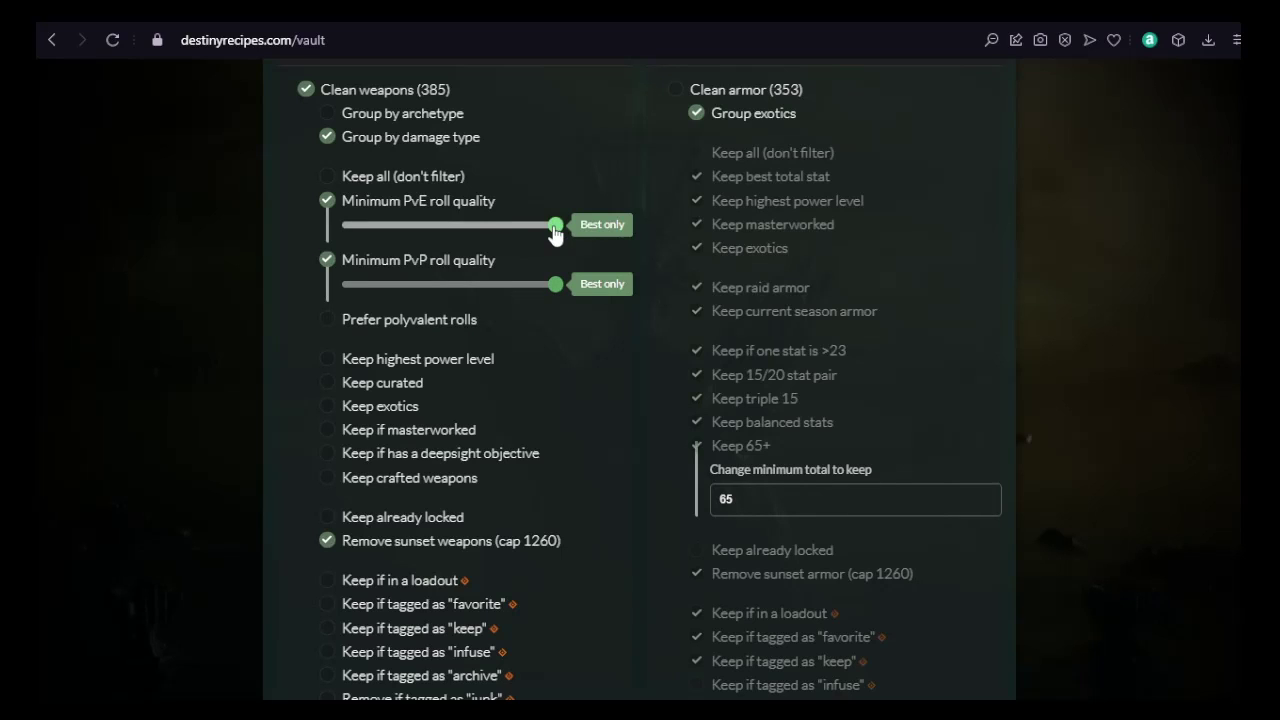
{"action": "left_click_drag", "start_coordinate": [555, 232], "coordinate": [597, 246]}
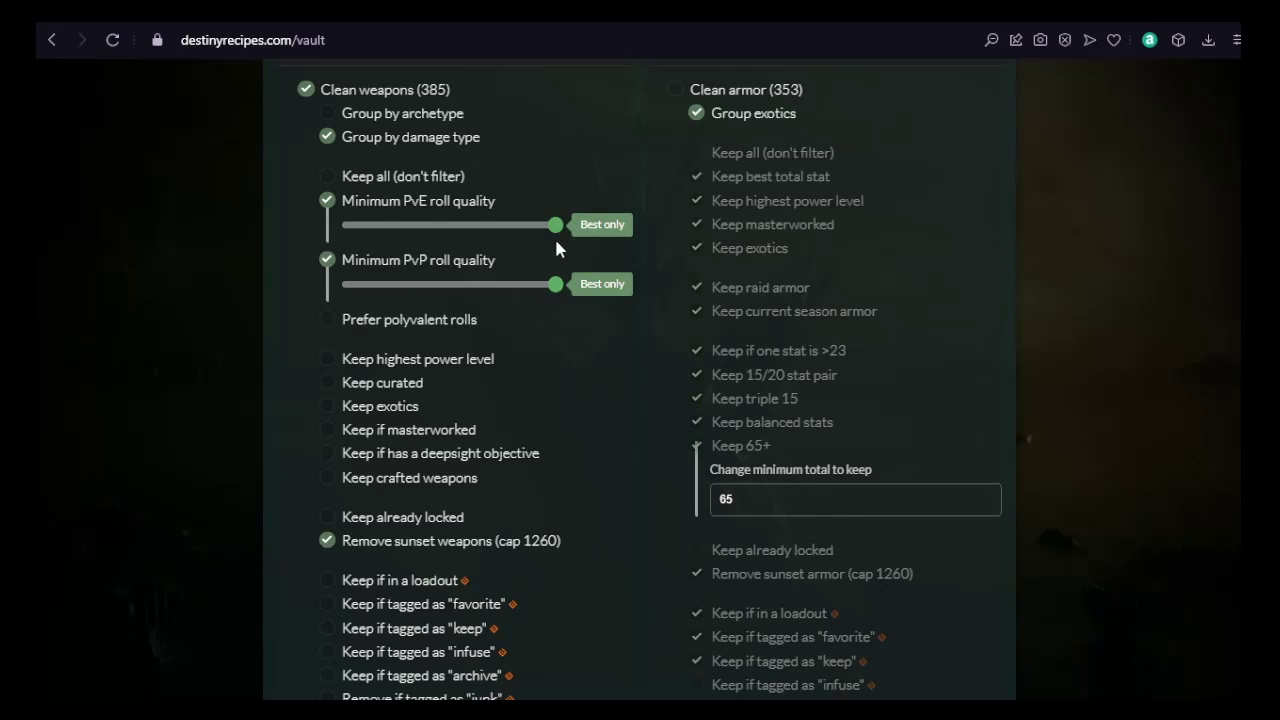
{"action": "left_click_drag", "start_coordinate": [555, 232], "coordinate": [620, 224]}
Keep exotic and crafted weapons.
{"action": "scroll", "coordinate": [537, 350], "scroll_direction": "down", "scroll_amount": 2}
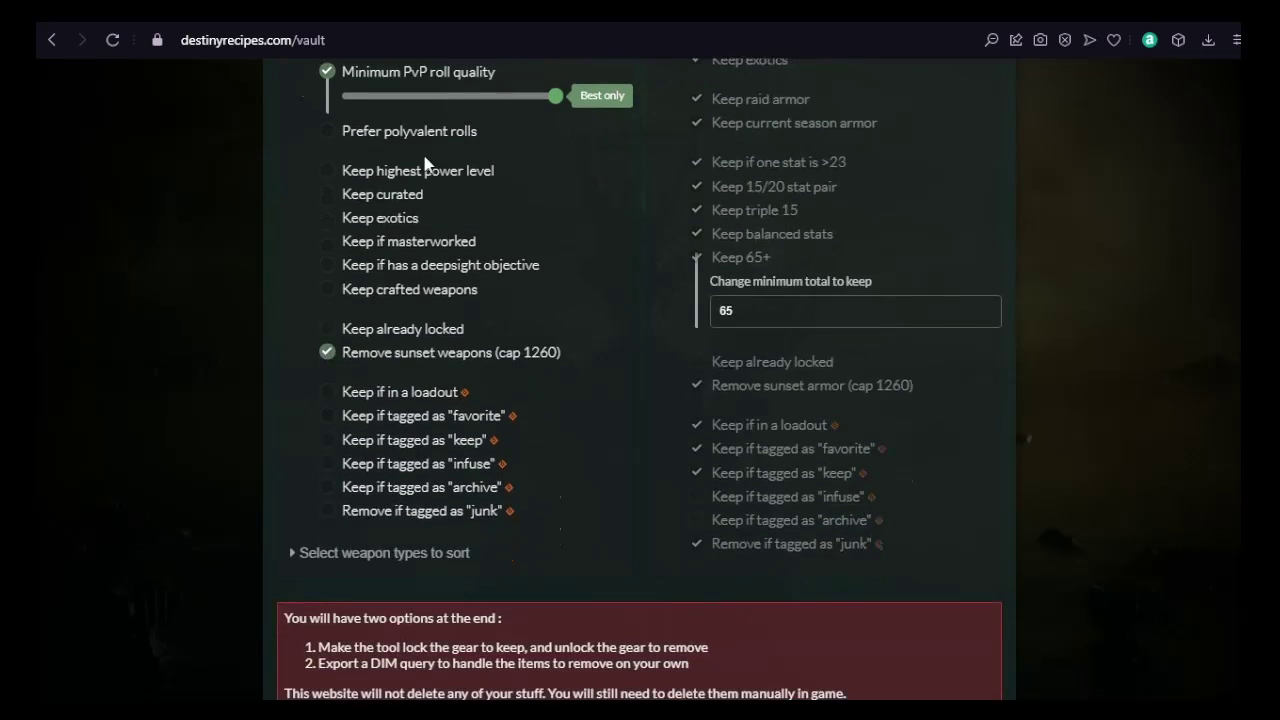
{"action": "left_click", "coordinate": [396, 218]}
{"action": "left_click", "coordinate": [453, 290]}
Stop removing sunset weapons, keep loadout, favorite- and keep-tagged weapons, and remove junk-tagged ones.
{"action": "scroll", "coordinate": [515, 293], "scroll_direction": "down", "scroll_amount": 1}
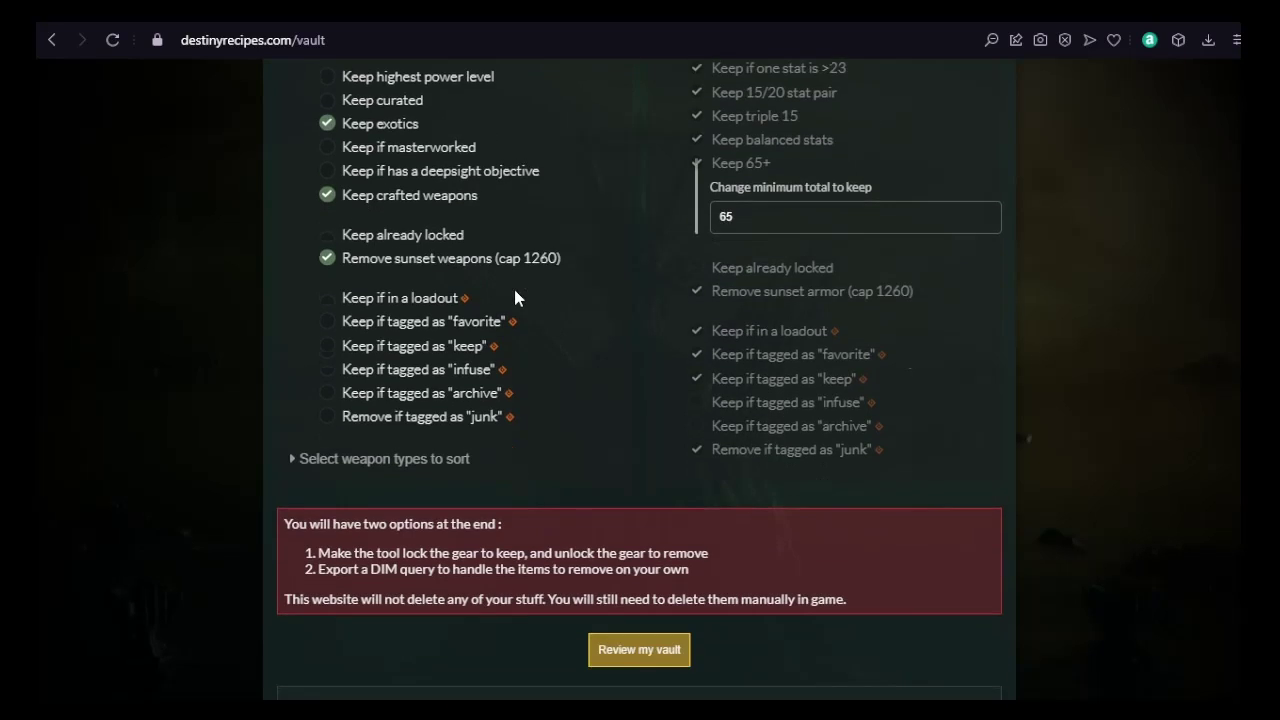
{"action": "left_click", "coordinate": [414, 272]}
{"action": "left_click", "coordinate": [452, 309]}
{"action": "left_click", "coordinate": [449, 328]}
{"action": "left_click", "coordinate": [437, 350]}
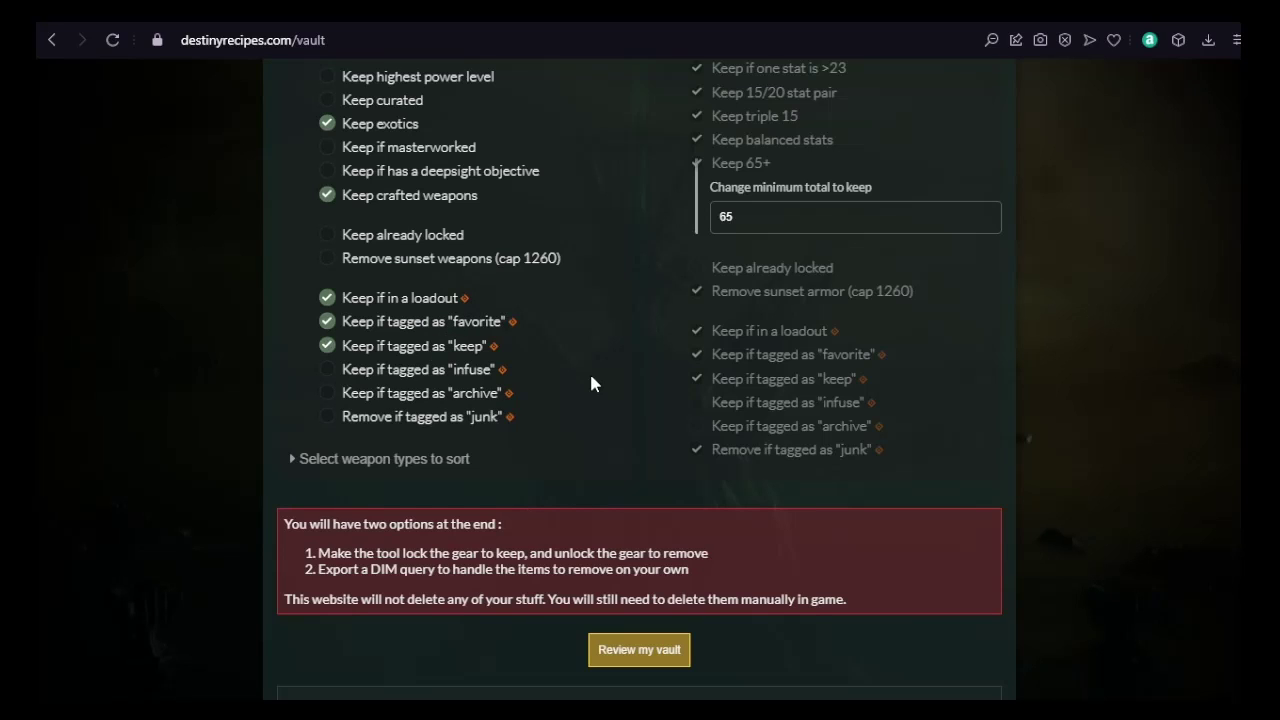
{"action": "left_click", "coordinate": [441, 428]}
Exclude Linear Fusion Rifles, Machine Gun, Grenade Launchers, Glaives, Sword and Fusion Rifle from weapon types to sort.
{"action": "left_click", "coordinate": [419, 460]}
{"action": "scroll", "coordinate": [591, 463], "scroll_direction": "down", "scroll_amount": 6}
{"action": "scroll", "coordinate": [360, 246], "scroll_direction": "up", "scroll_amount": 3}
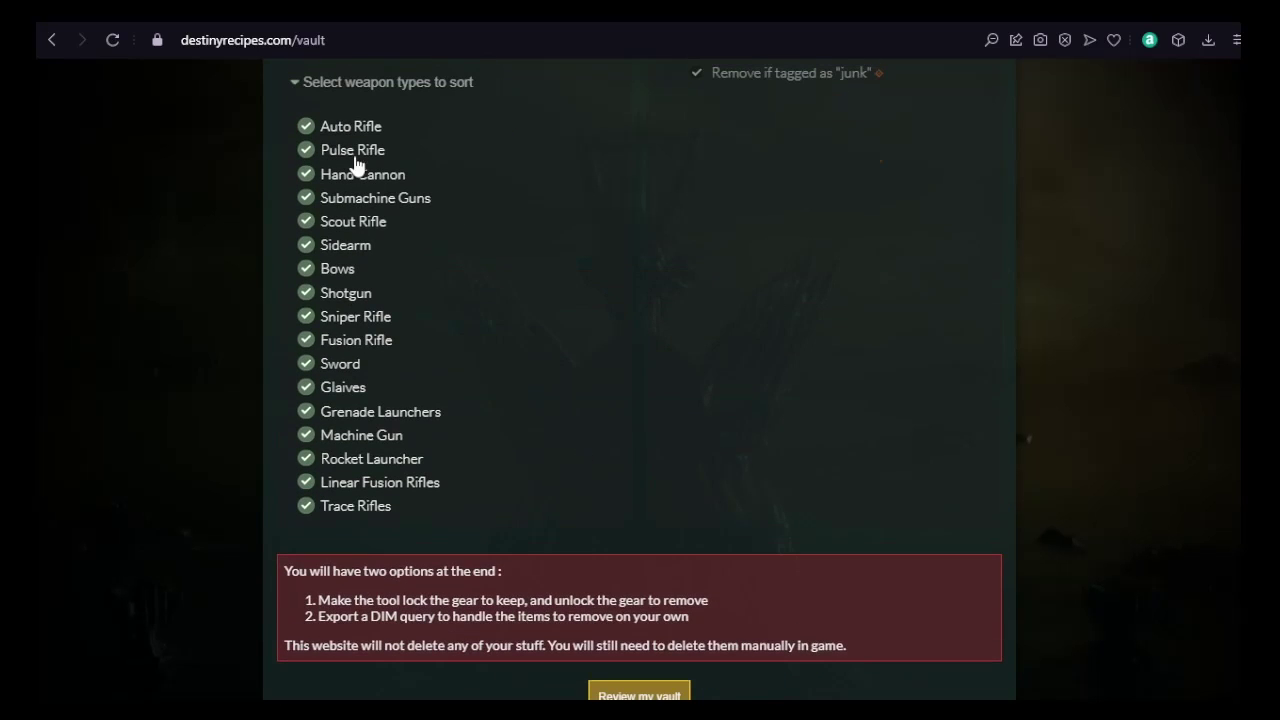
{"action": "left_click", "coordinate": [360, 484]}
{"action": "left_click", "coordinate": [350, 443]}
{"action": "left_click", "coordinate": [355, 414]}
{"action": "left_click", "coordinate": [353, 390]}
{"action": "left_click", "coordinate": [352, 364]}
{"action": "left_click", "coordinate": [352, 345]}
{"action": "scroll", "coordinate": [620, 462], "scroll_direction": "up", "scroll_amount": 10}
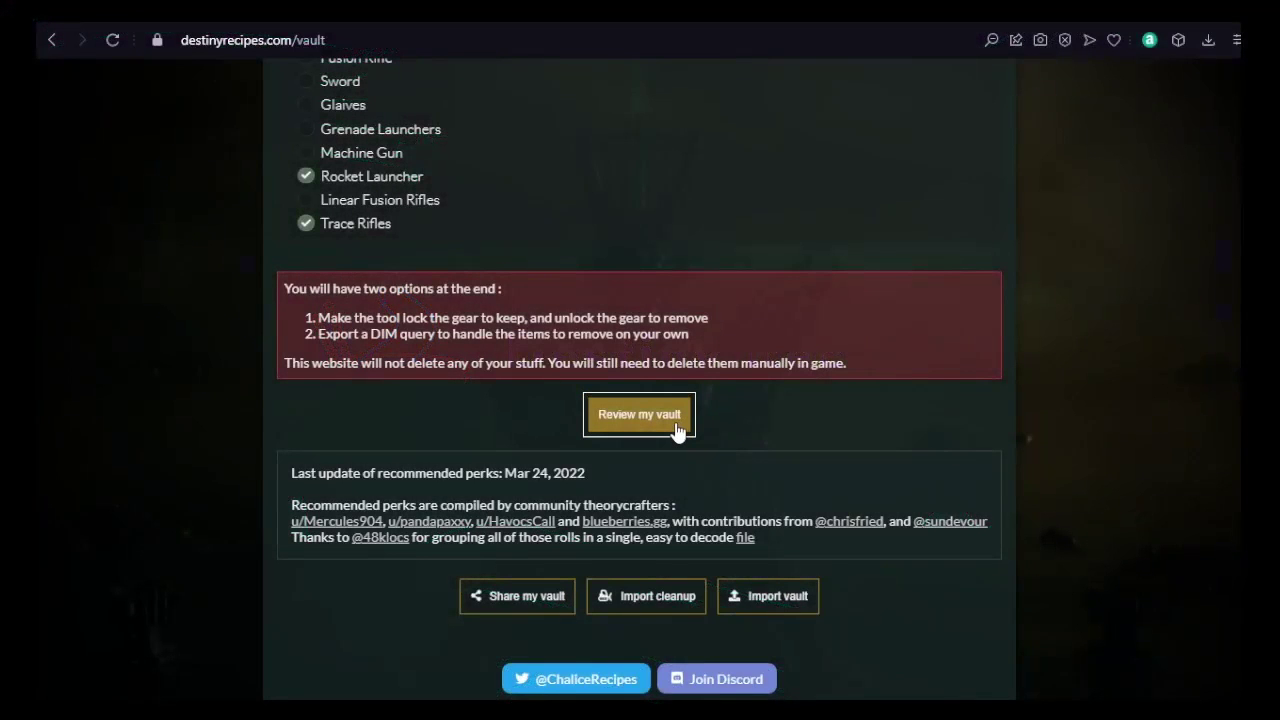
Start the vault review, look at the Bows step, then return to Auto Rifle.
{"action": "left_click", "coordinate": [667, 431]}
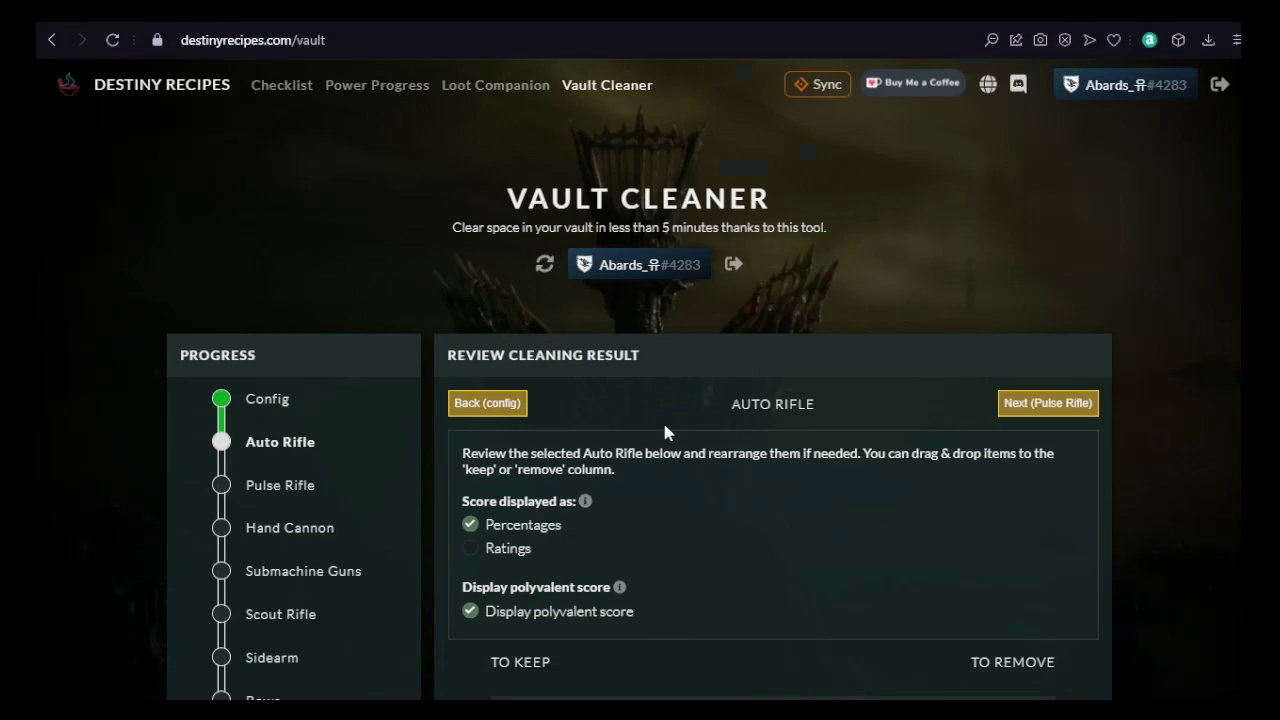
{"action": "scroll", "coordinate": [841, 447], "scroll_direction": "down", "scroll_amount": 3}
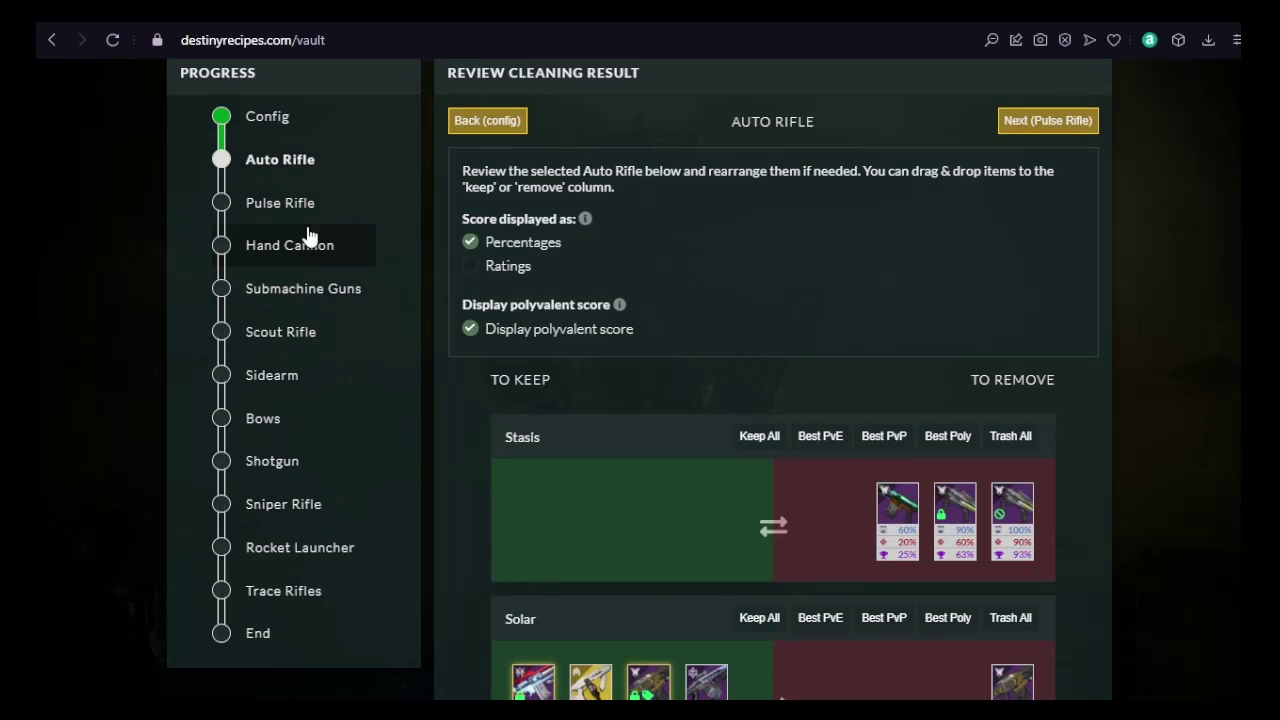
{"action": "left_click", "coordinate": [288, 430]}
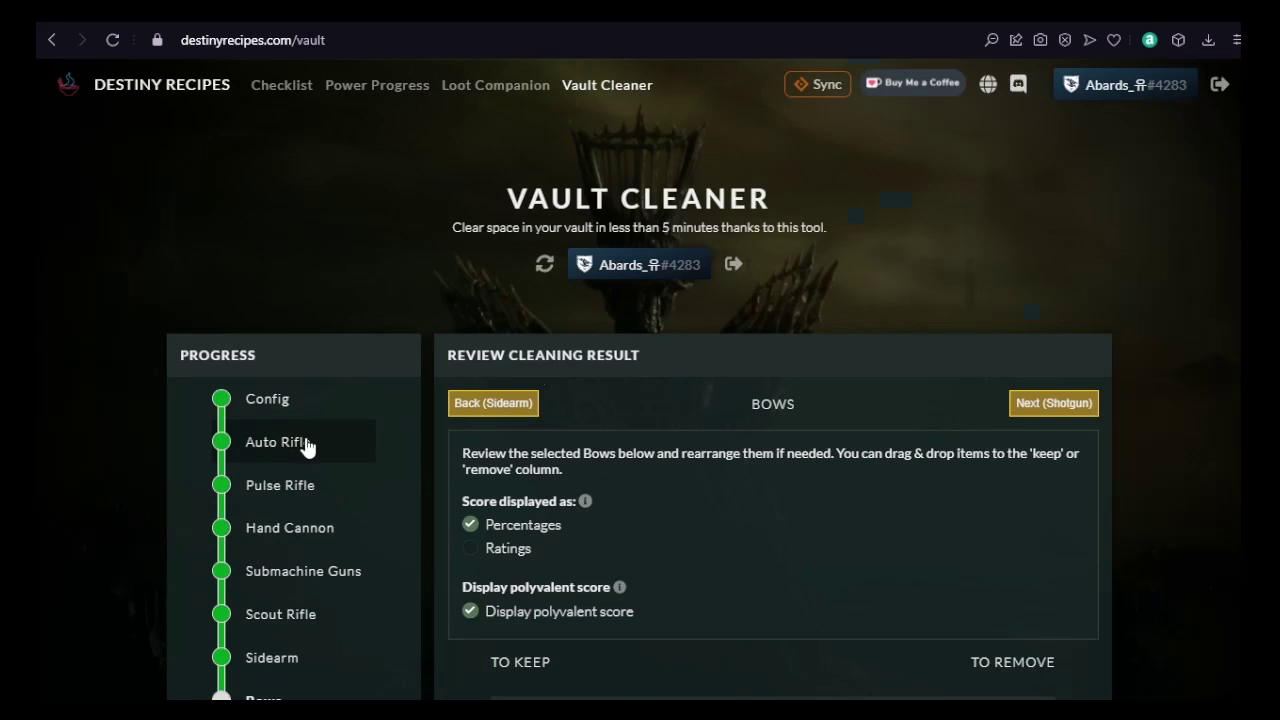
{"action": "left_click", "coordinate": [312, 442]}
Browse the Auto Rifle keep and remove groups for Stasis, Solar, Arc, Kinetic and Void.
{"action": "scroll", "coordinate": [902, 521], "scroll_direction": "down", "scroll_amount": 4}
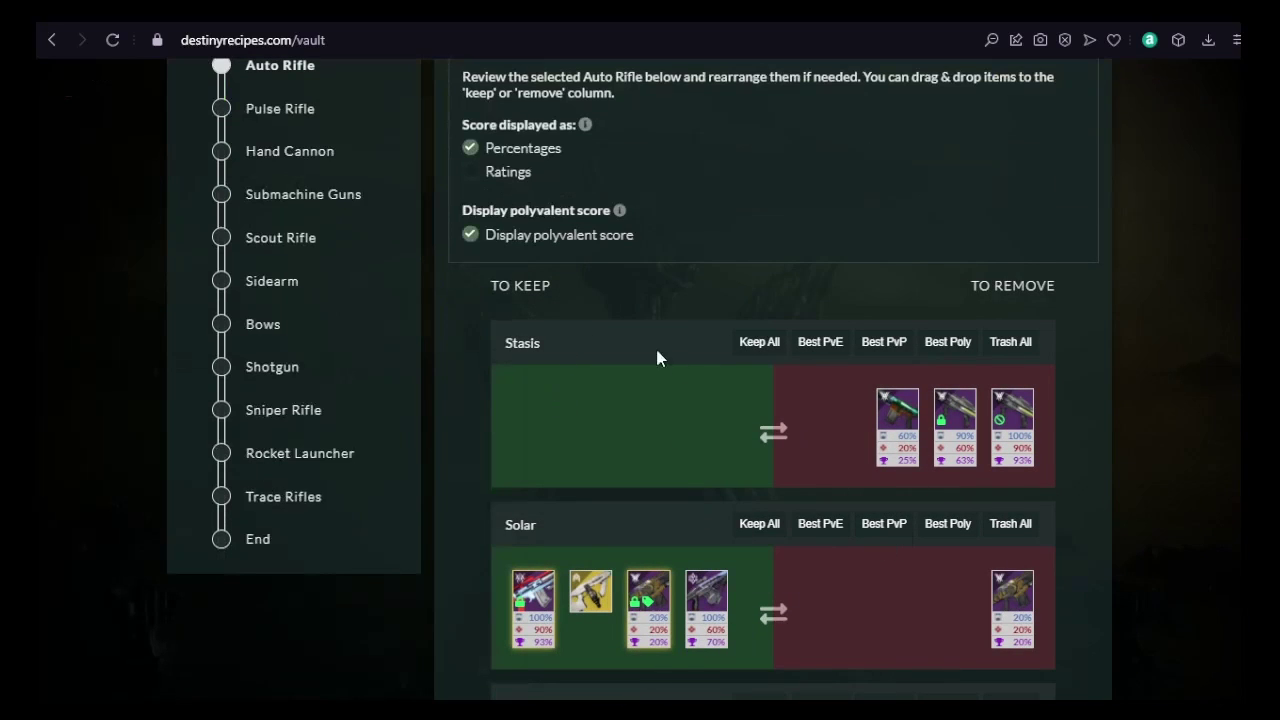
{"action": "double_click", "coordinate": [516, 345]}
{"action": "scroll", "coordinate": [660, 426], "scroll_direction": "down", "scroll_amount": 8}
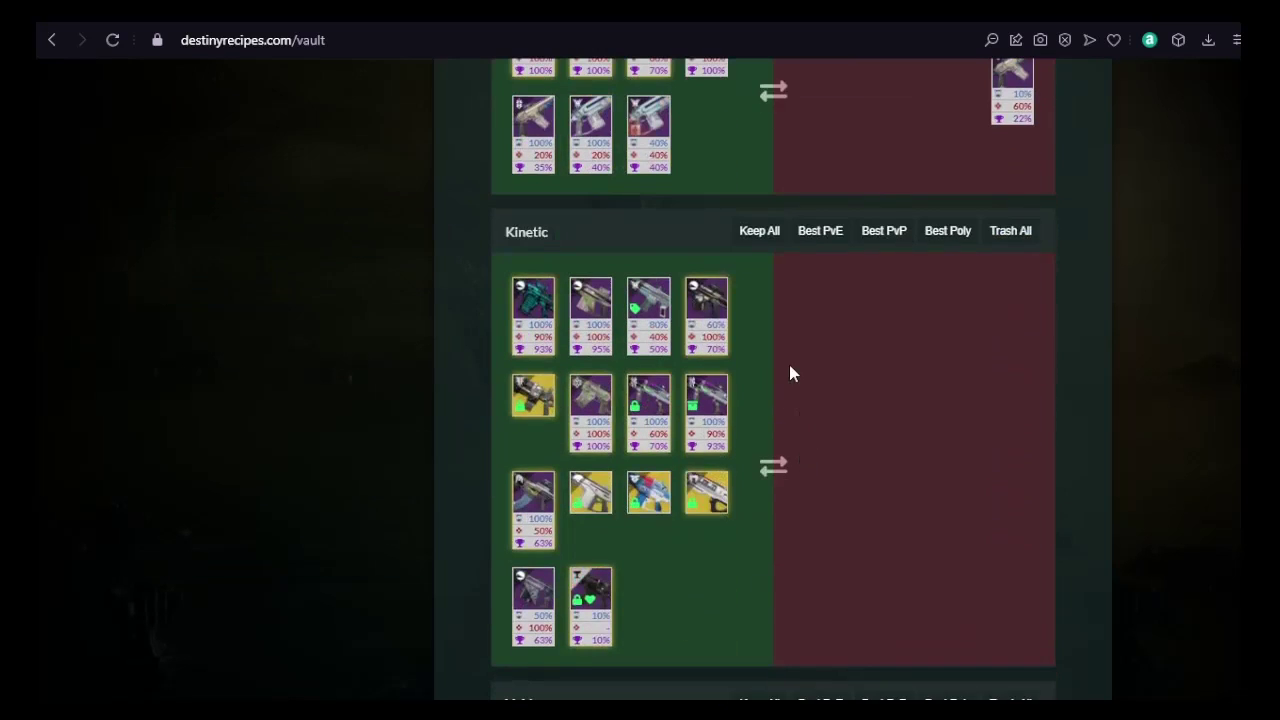
{"action": "scroll", "coordinate": [677, 366], "scroll_direction": "down", "scroll_amount": 3}
{"action": "scroll", "coordinate": [751, 429], "scroll_direction": "up", "scroll_amount": 5}
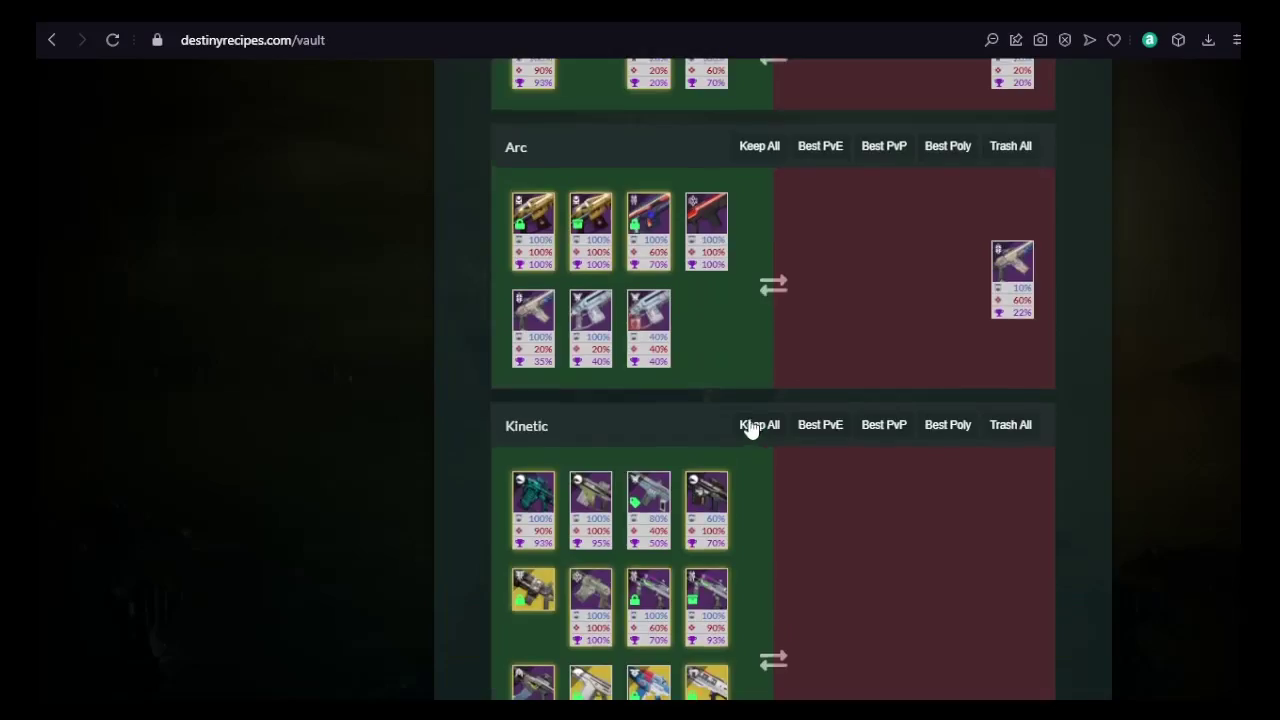
{"action": "scroll", "coordinate": [740, 410], "scroll_direction": "down", "scroll_amount": 5}
{"action": "mouse_move", "coordinate": [643, 485]}
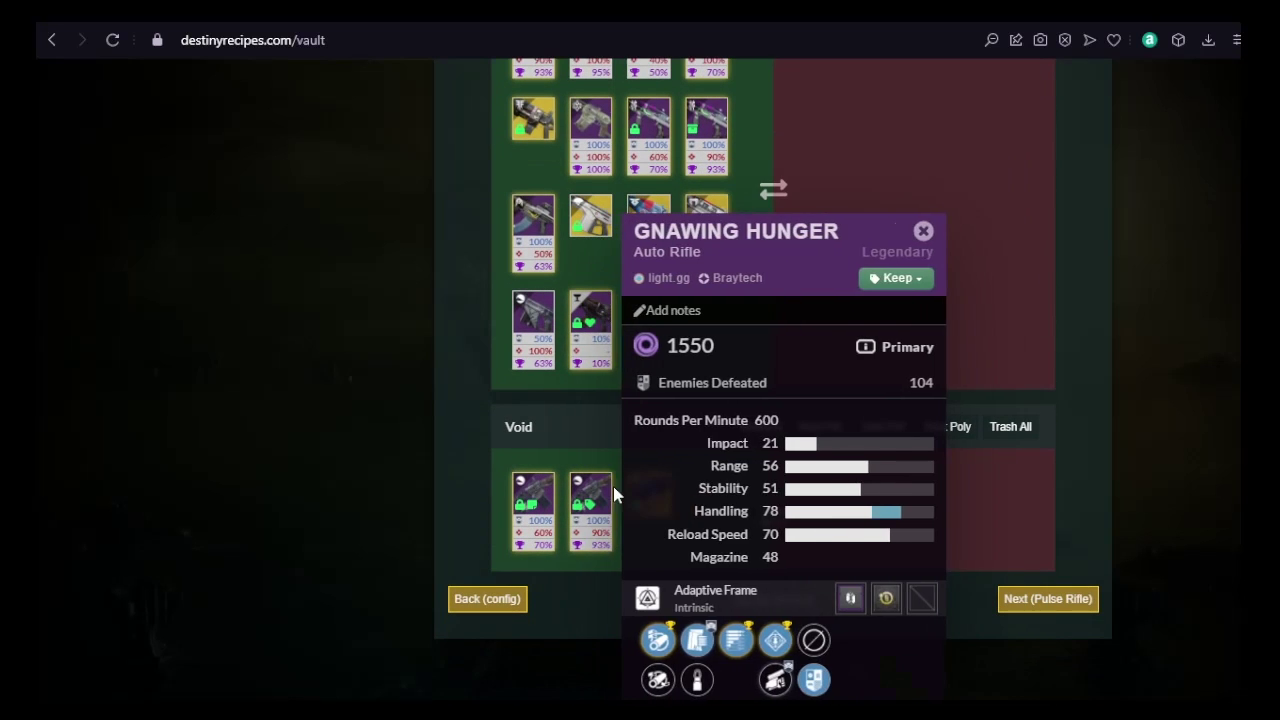
{"action": "scroll", "coordinate": [794, 443], "scroll_direction": "up", "scroll_amount": 10}
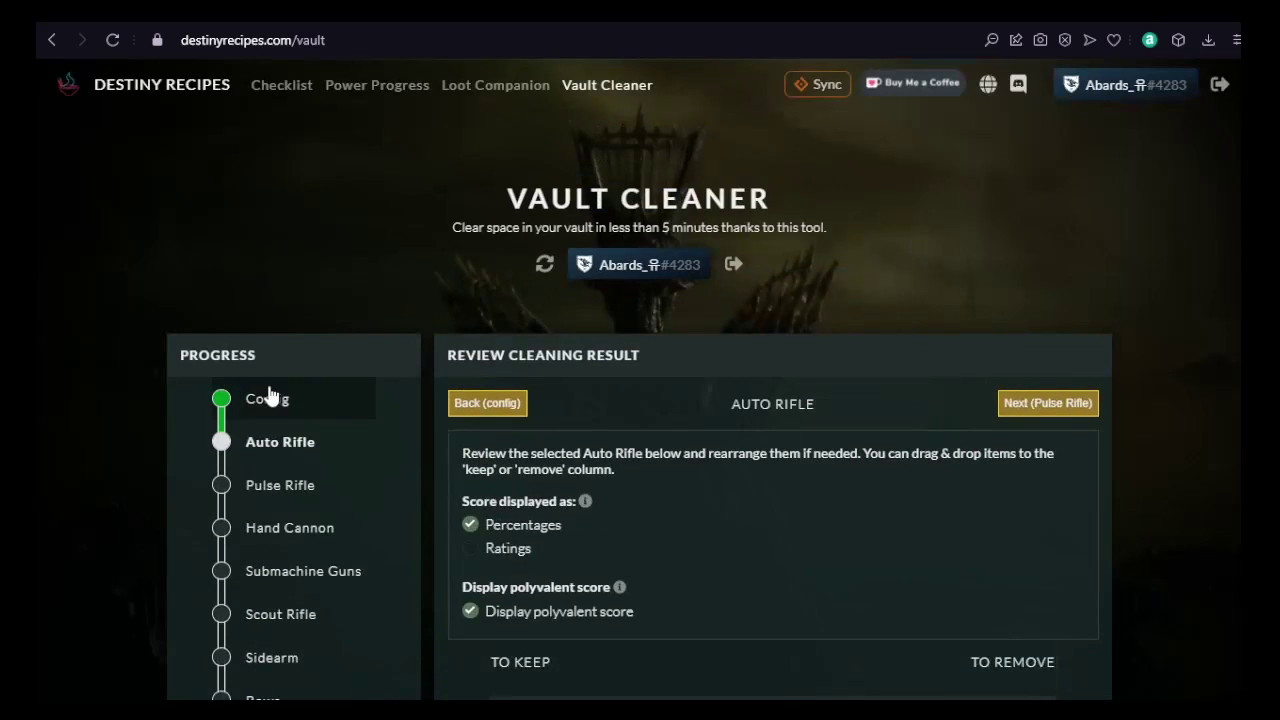
Rerun the vault review from the configuration step, then view and close the HEROD-C details.
{"action": "left_click", "coordinate": [278, 400]}
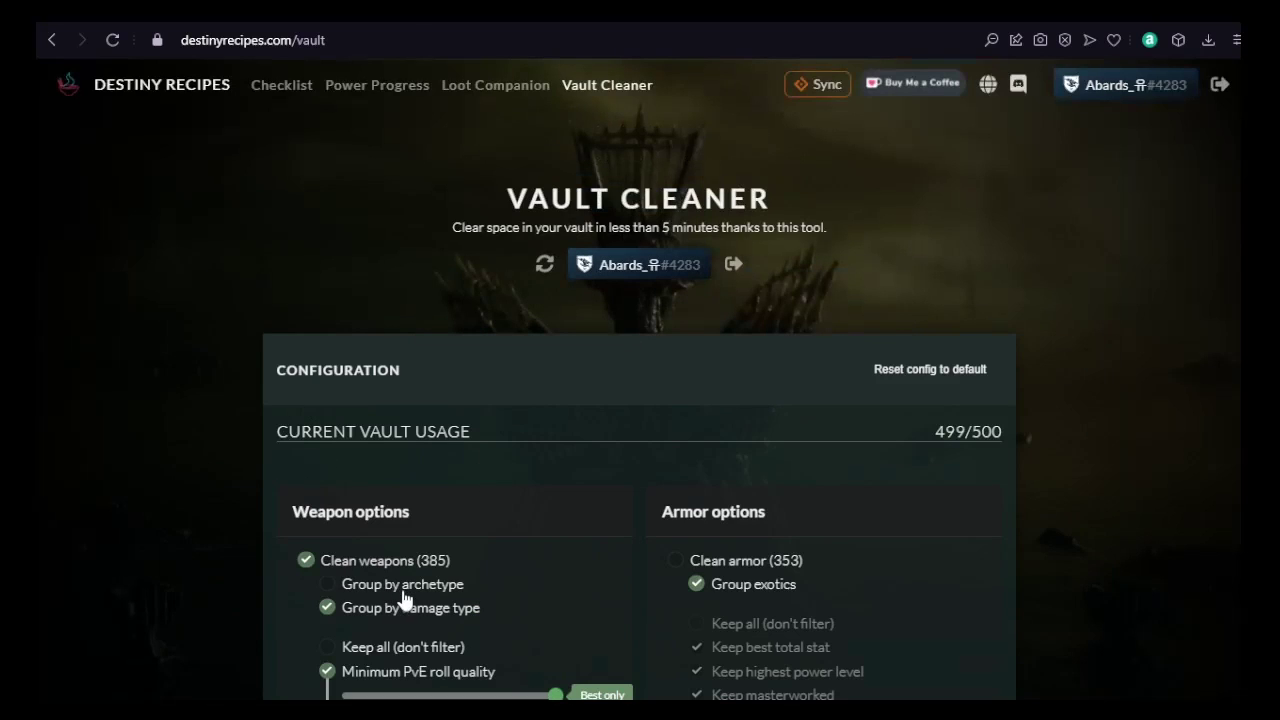
{"action": "scroll", "coordinate": [614, 591], "scroll_direction": "down", "scroll_amount": 10}
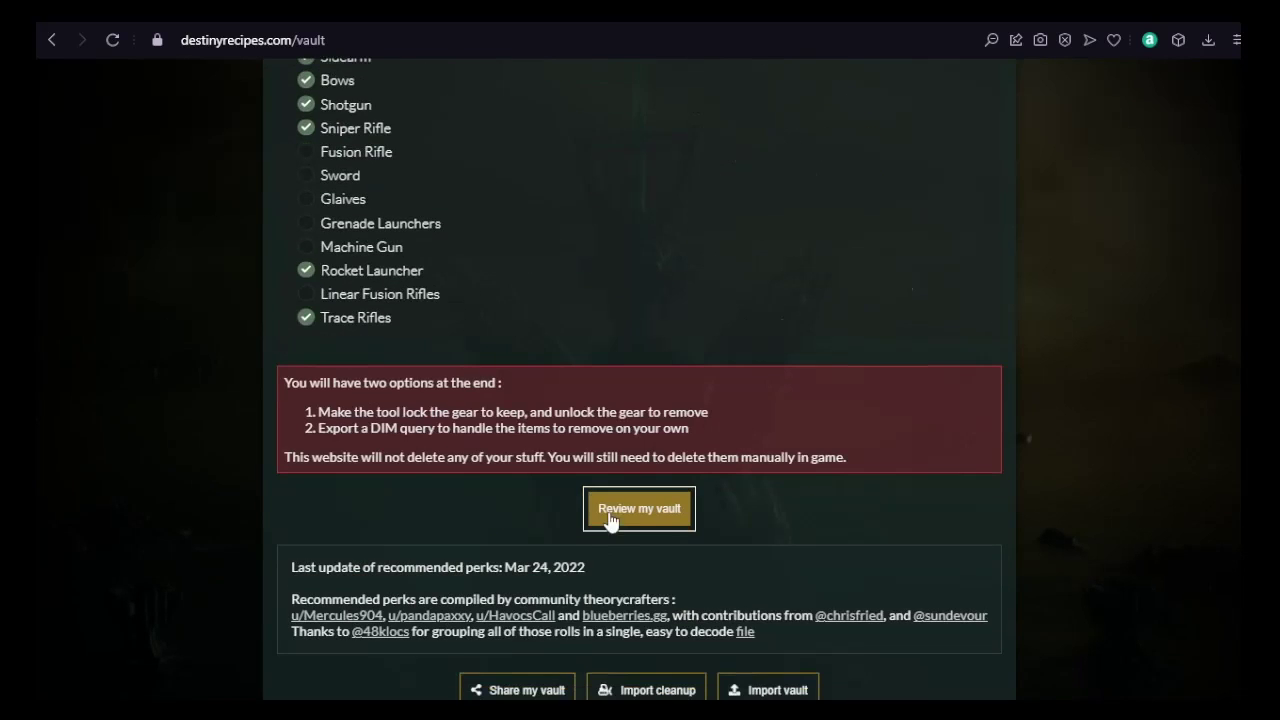
{"action": "left_click", "coordinate": [617, 512]}
{"action": "scroll", "coordinate": [870, 505], "scroll_direction": "down", "scroll_amount": 5}
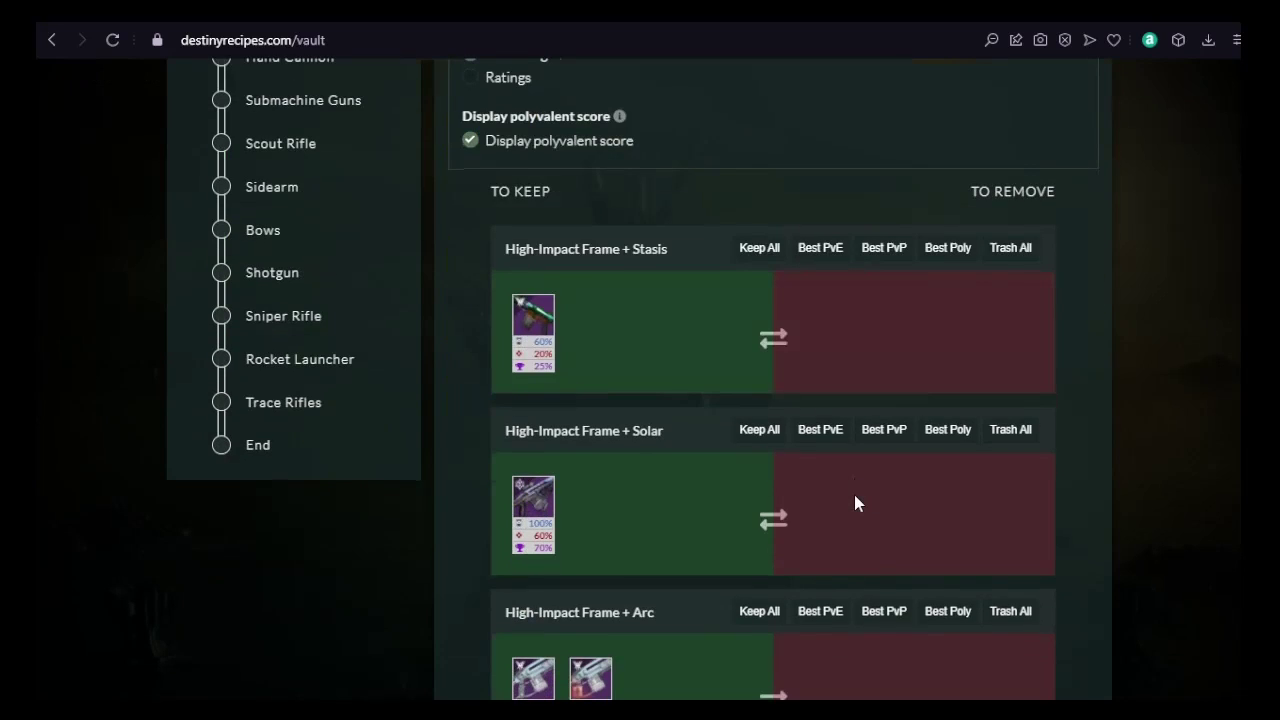
{"action": "left_click", "coordinate": [541, 336]}
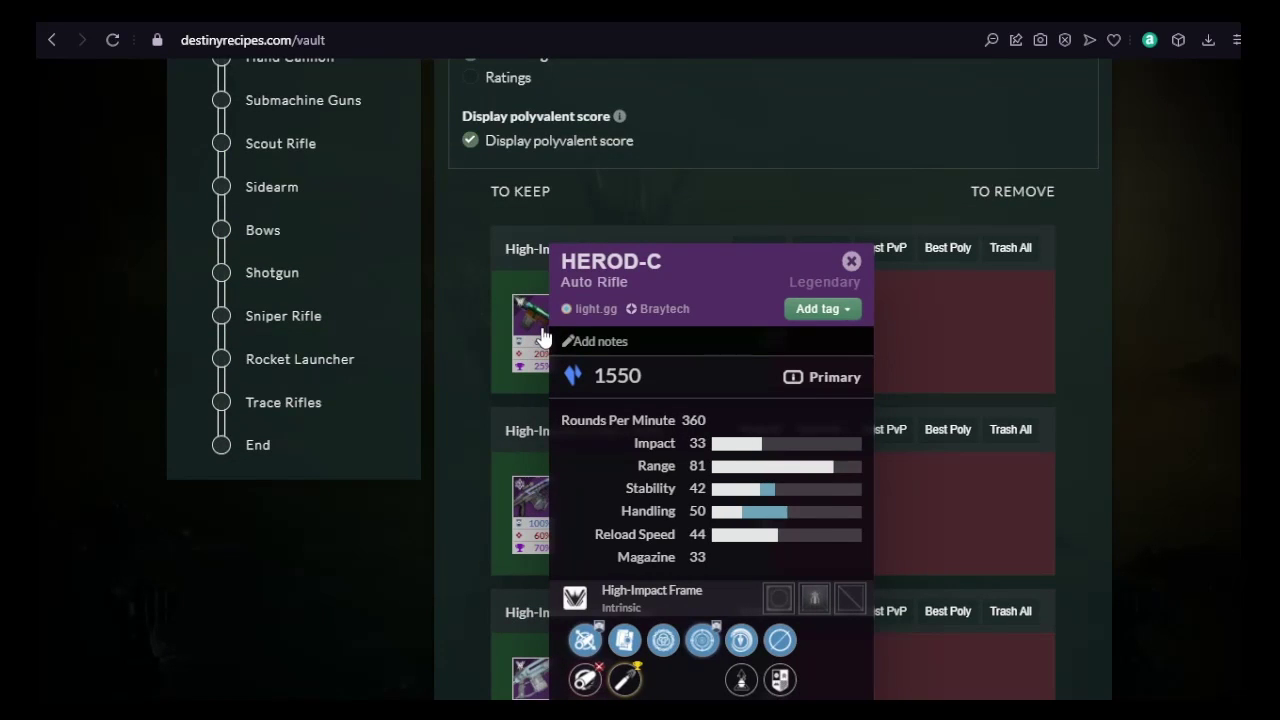
{"action": "left_click", "coordinate": [541, 336]}
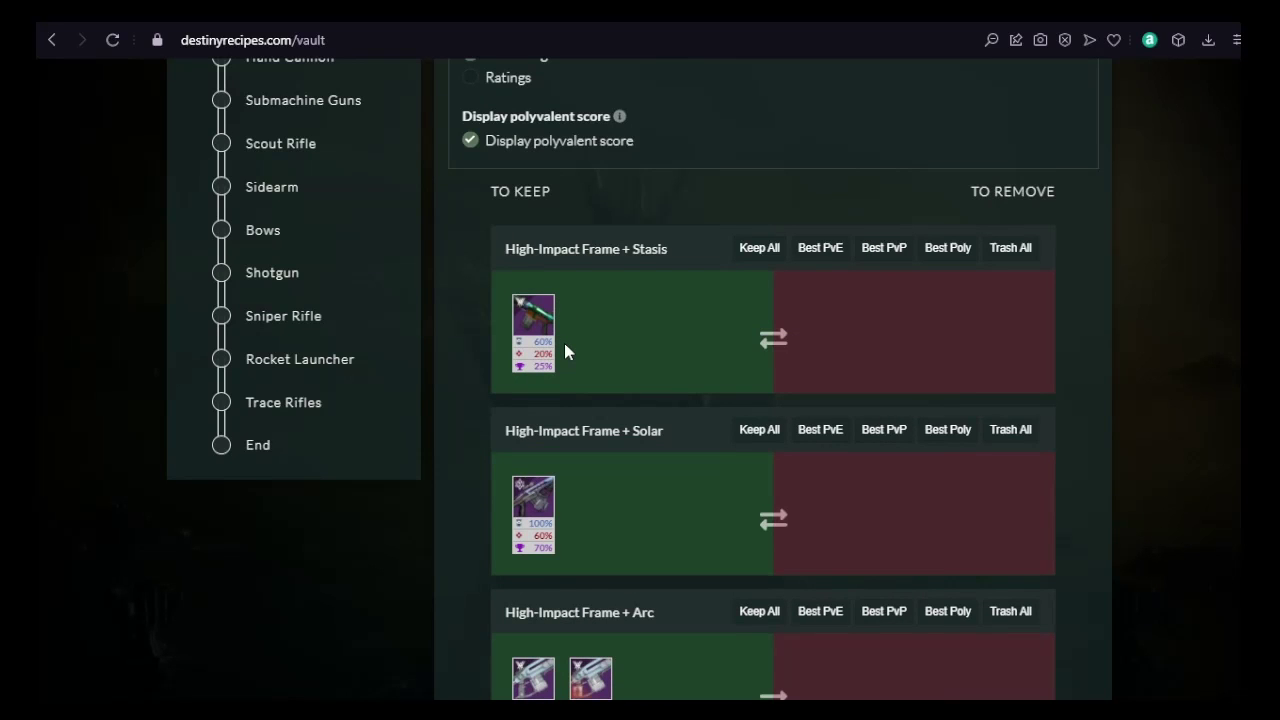
Move the first High-Impact Frame Arc auto rifle into the To Remove column.
{"action": "scroll", "coordinate": [672, 368], "scroll_direction": "down", "scroll_amount": 5}
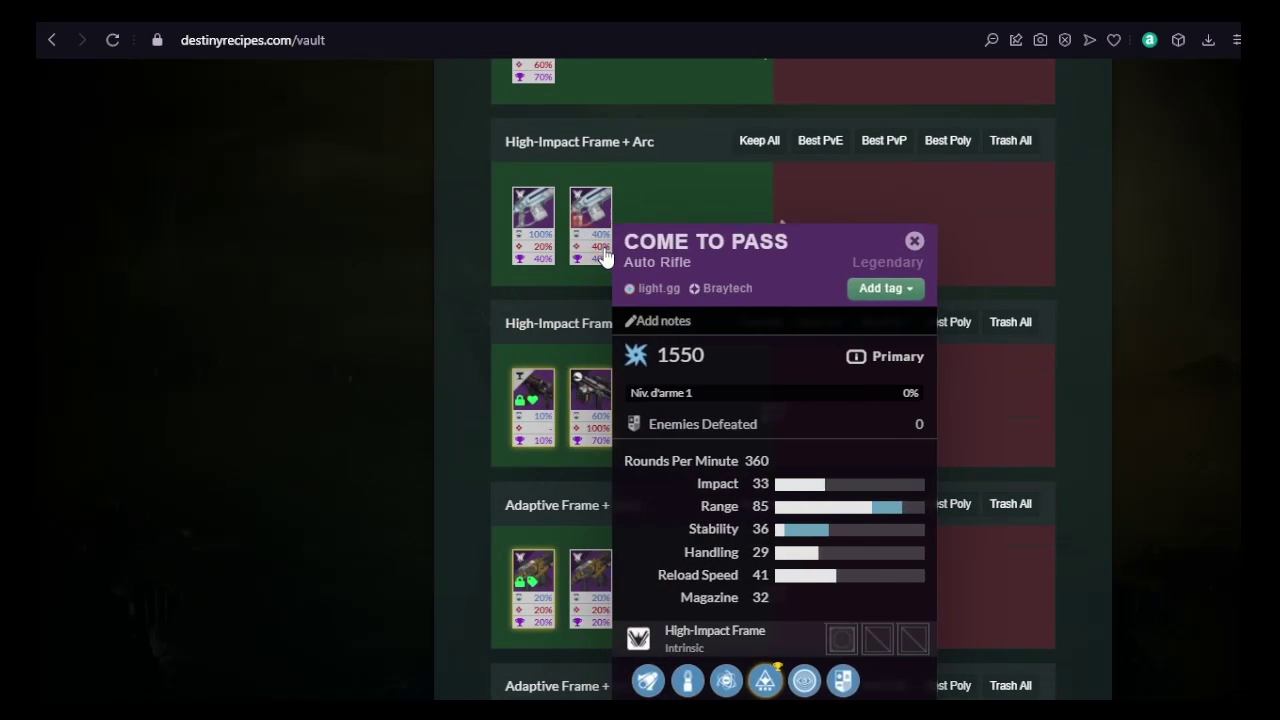
{"action": "mouse_move", "coordinate": [598, 220]}
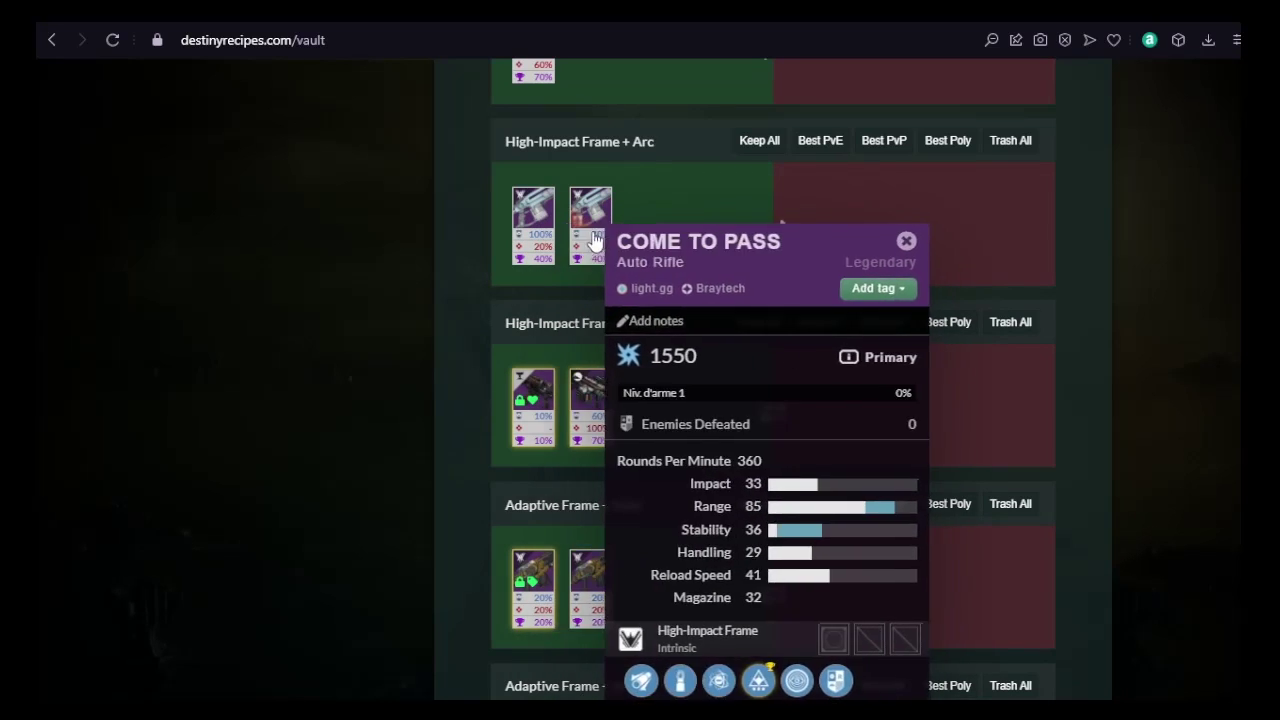
{"action": "left_click_drag", "start_coordinate": [535, 215], "coordinate": [882, 242]}
{"action": "scroll", "coordinate": [812, 403], "scroll_direction": "up", "scroll_amount": 5}
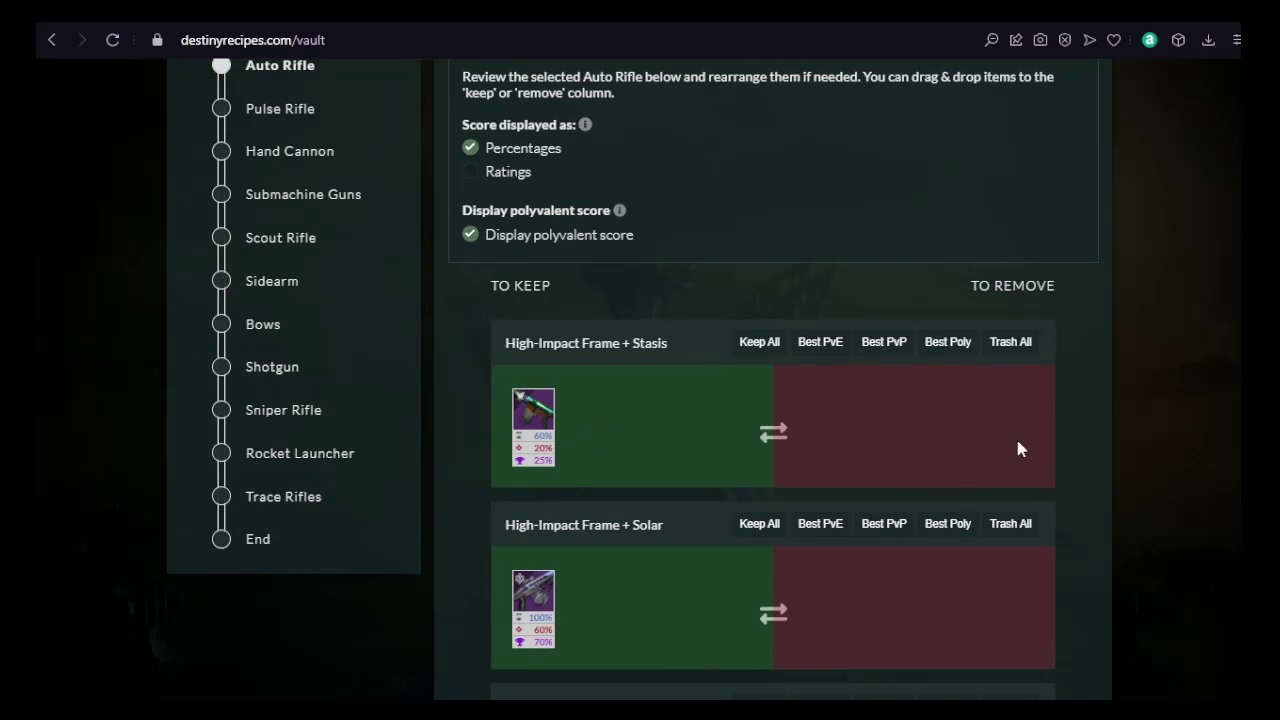
{"action": "scroll", "coordinate": [1005, 443], "scroll_direction": "down", "scroll_amount": 4}
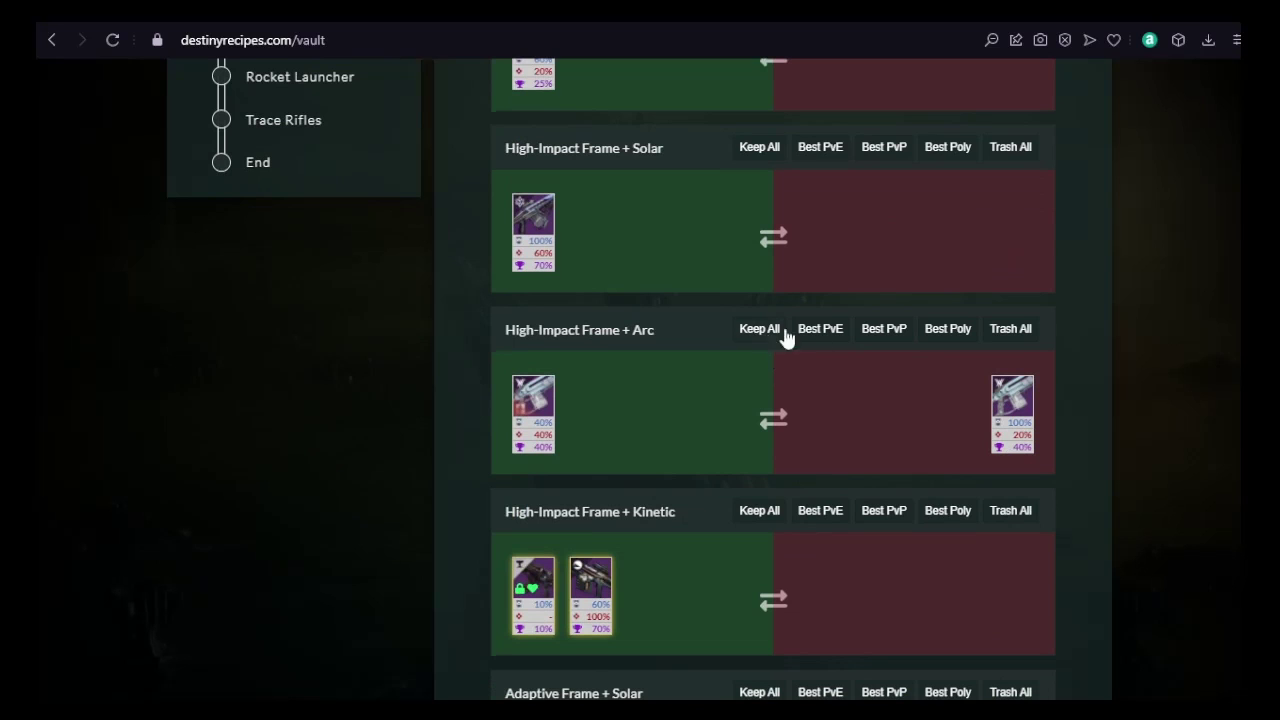
{"action": "scroll", "coordinate": [931, 391], "scroll_direction": "down", "scroll_amount": 6}
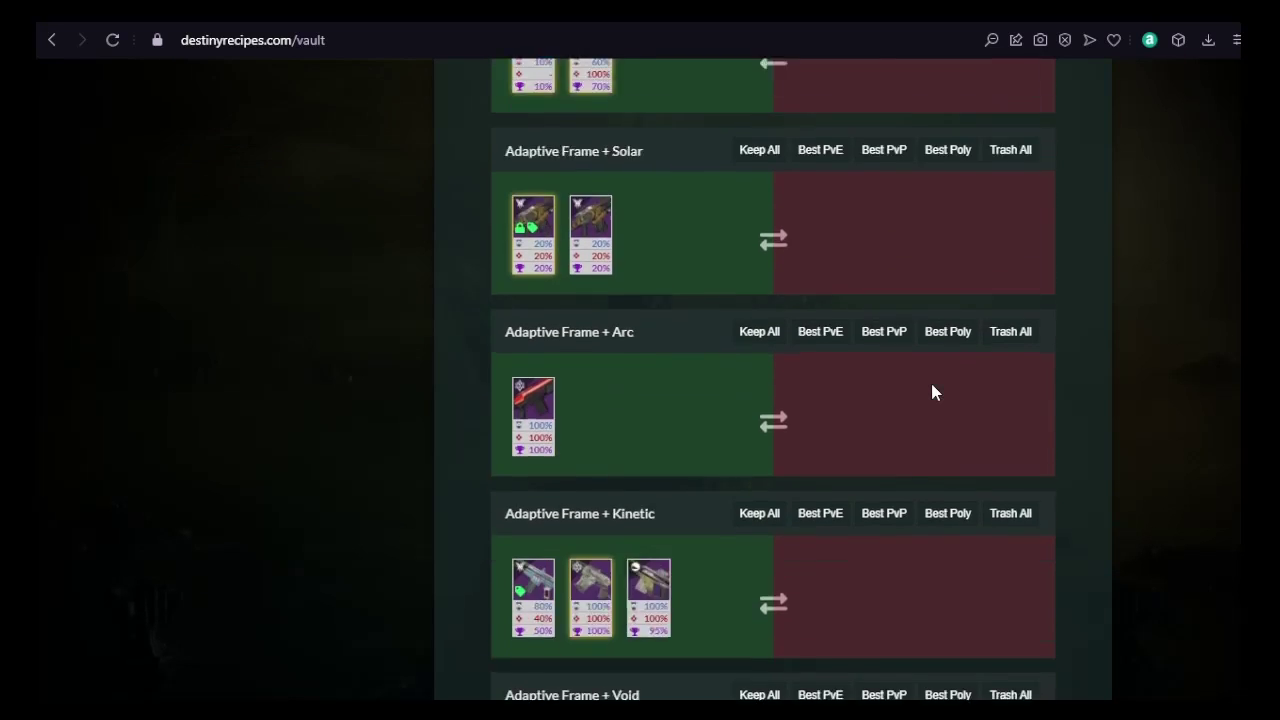
{"action": "scroll", "coordinate": [931, 385], "scroll_direction": "down", "scroll_amount": 5}
{"action": "scroll", "coordinate": [925, 395], "scroll_direction": "down", "scroll_amount": 3}
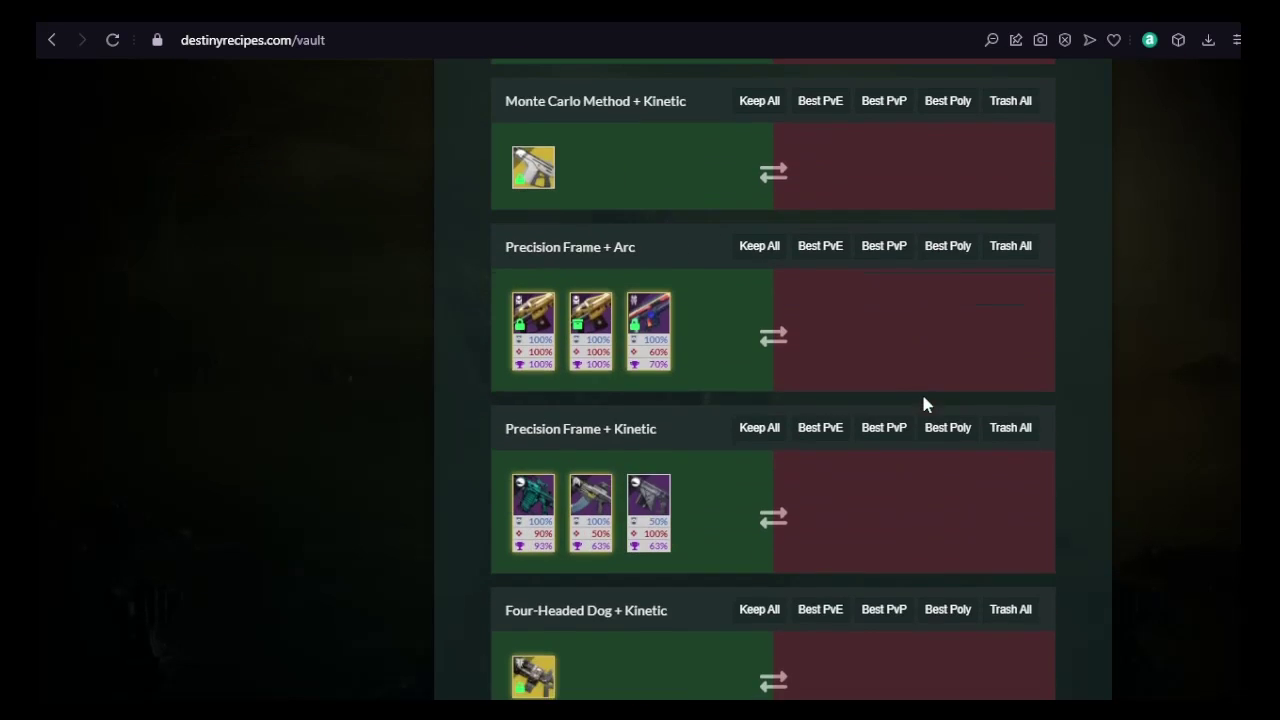
{"action": "scroll", "coordinate": [920, 405], "scroll_direction": "down", "scroll_amount": 9}
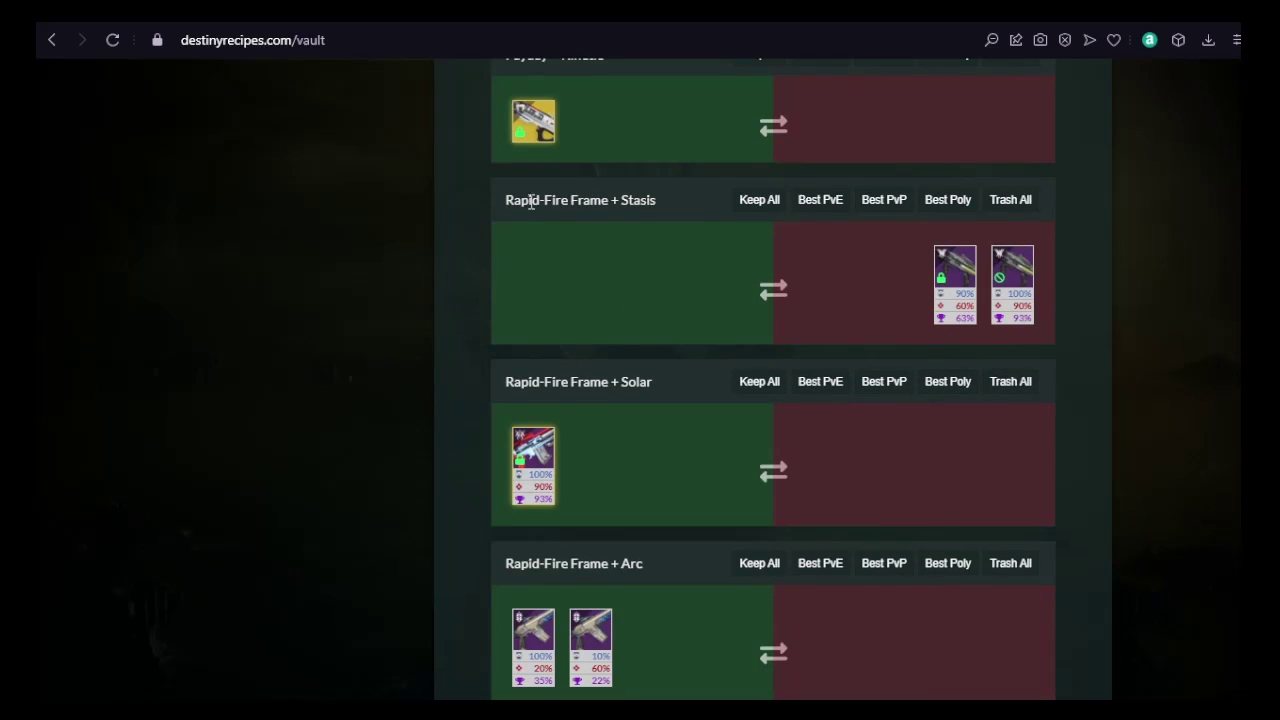
Move the Rapid-Fire Stasis KRAIT from removal into the To Keep column.
{"action": "mouse_move", "coordinate": [995, 288]}
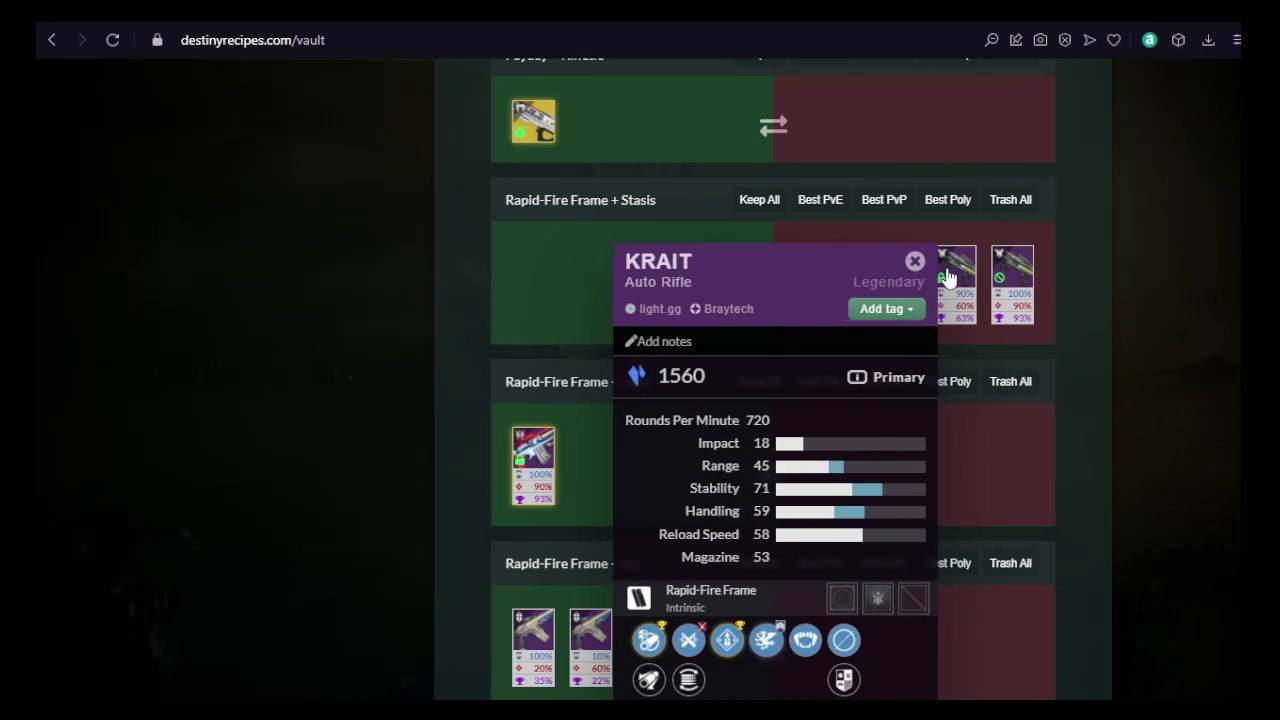
{"action": "mouse_move", "coordinate": [951, 300]}
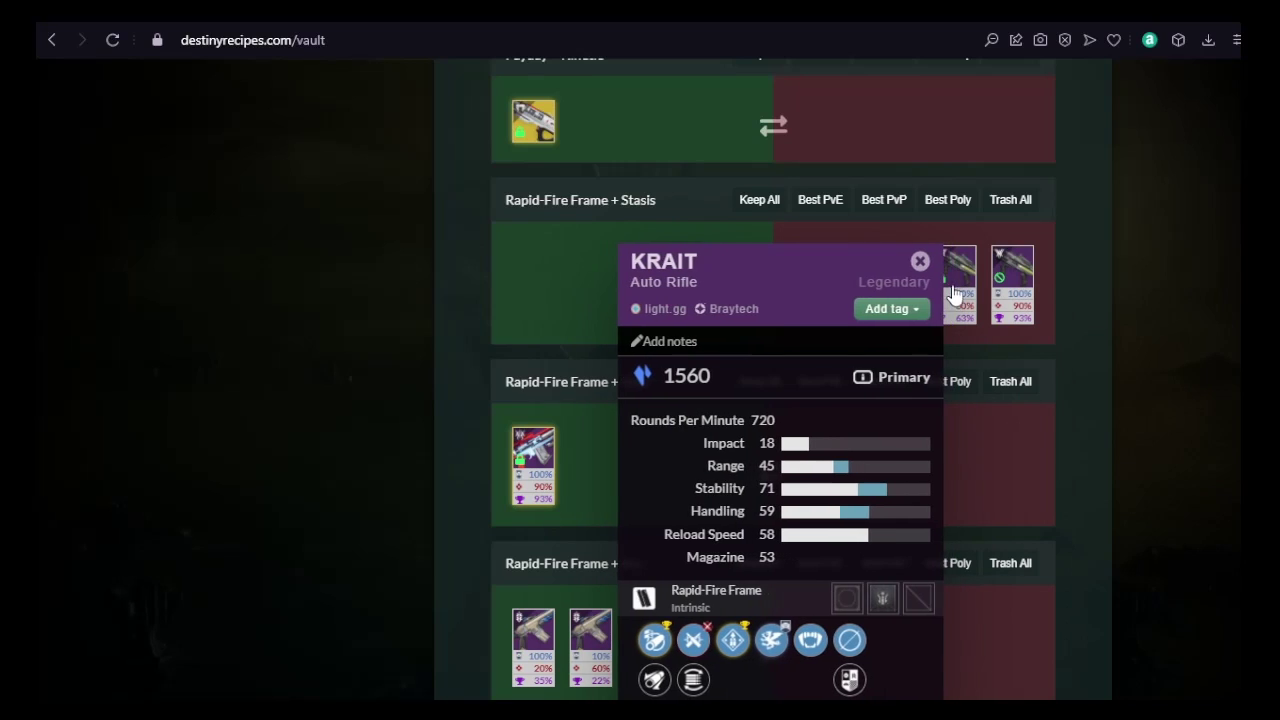
{"action": "left_click_drag", "start_coordinate": [955, 283], "coordinate": [608, 282]}
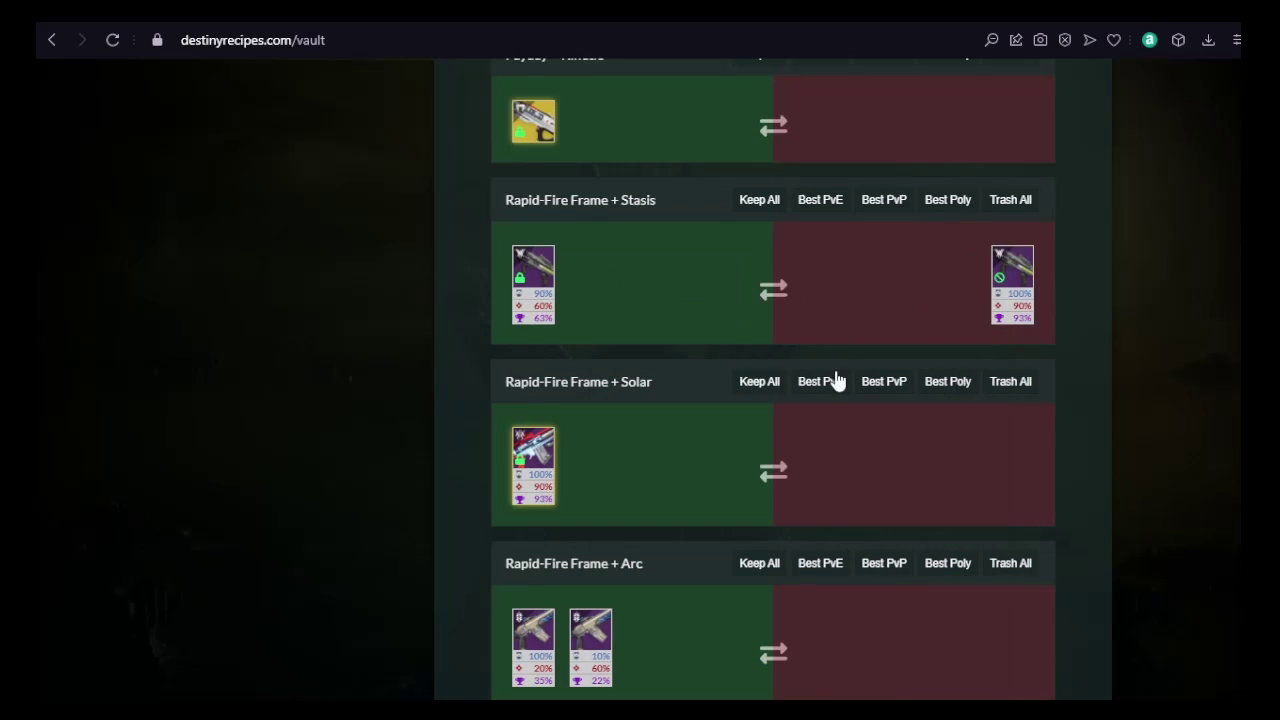
Mark the weaker Rapid-Fire Arc Sweet Sorrow auto rifle for removal.
{"action": "scroll", "coordinate": [836, 380], "scroll_direction": "down", "scroll_amount": 4}
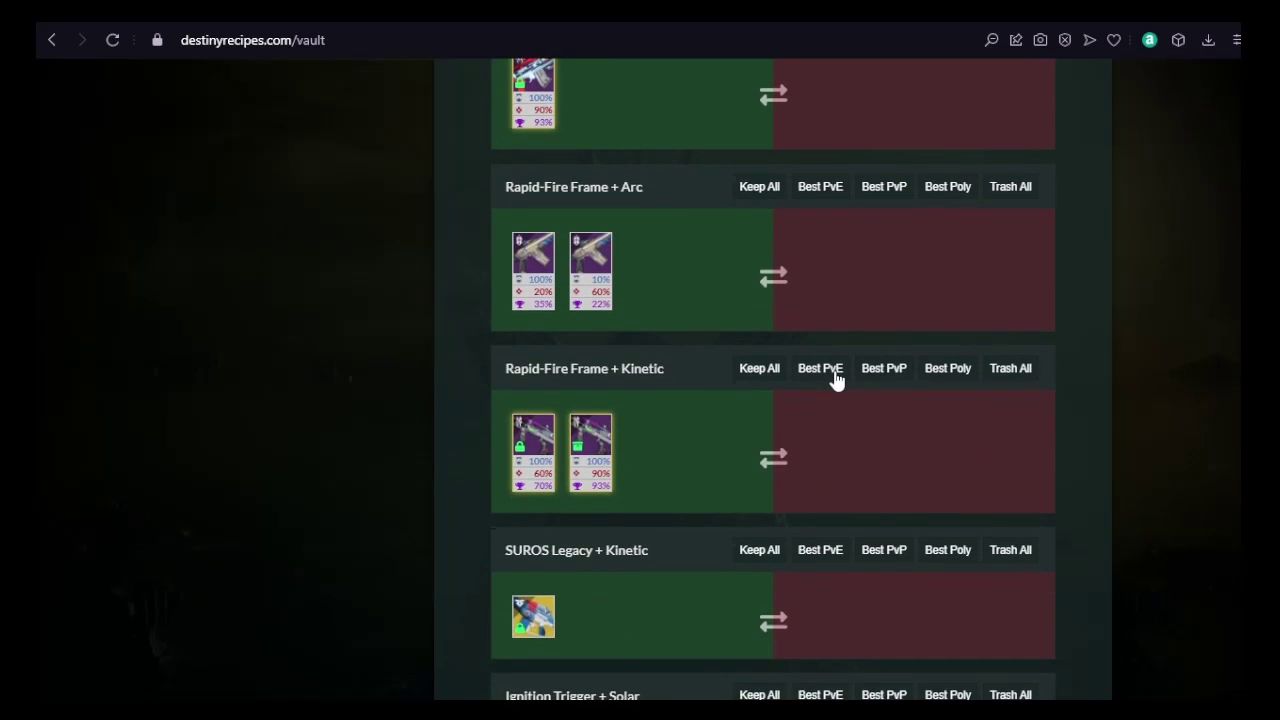
{"action": "mouse_move", "coordinate": [580, 266]}
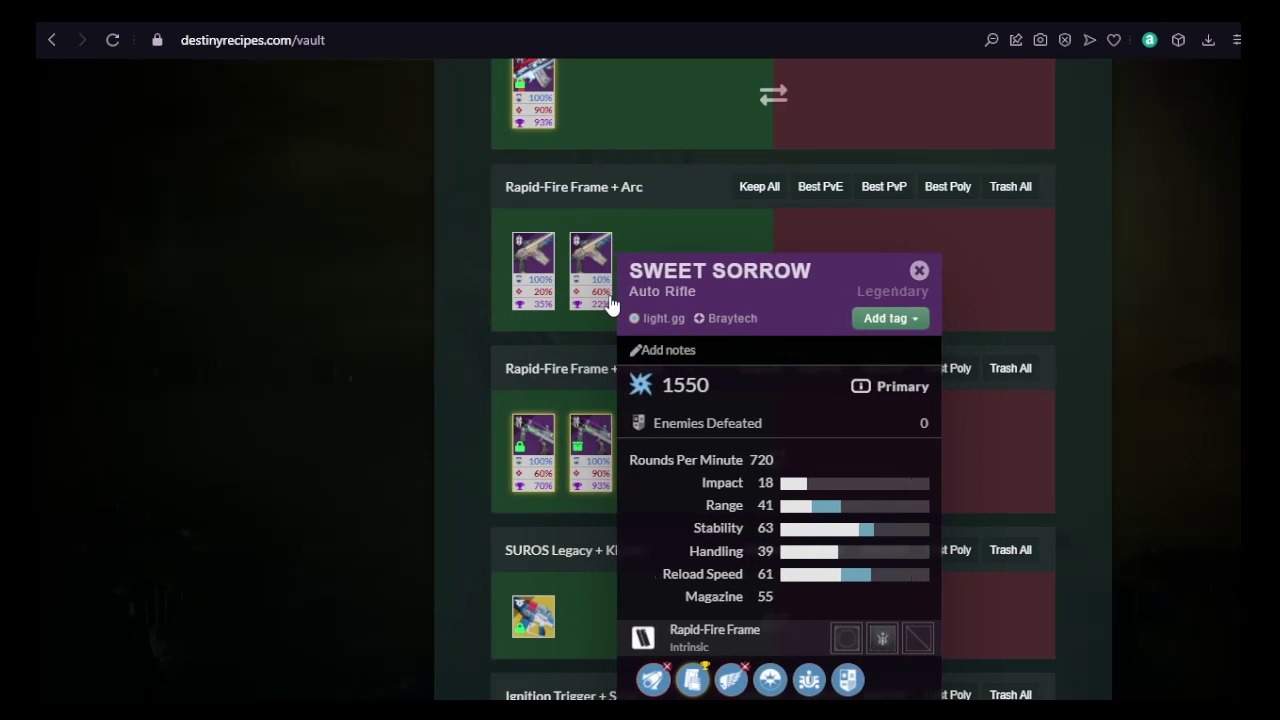
{"action": "mouse_move", "coordinate": [545, 303]}
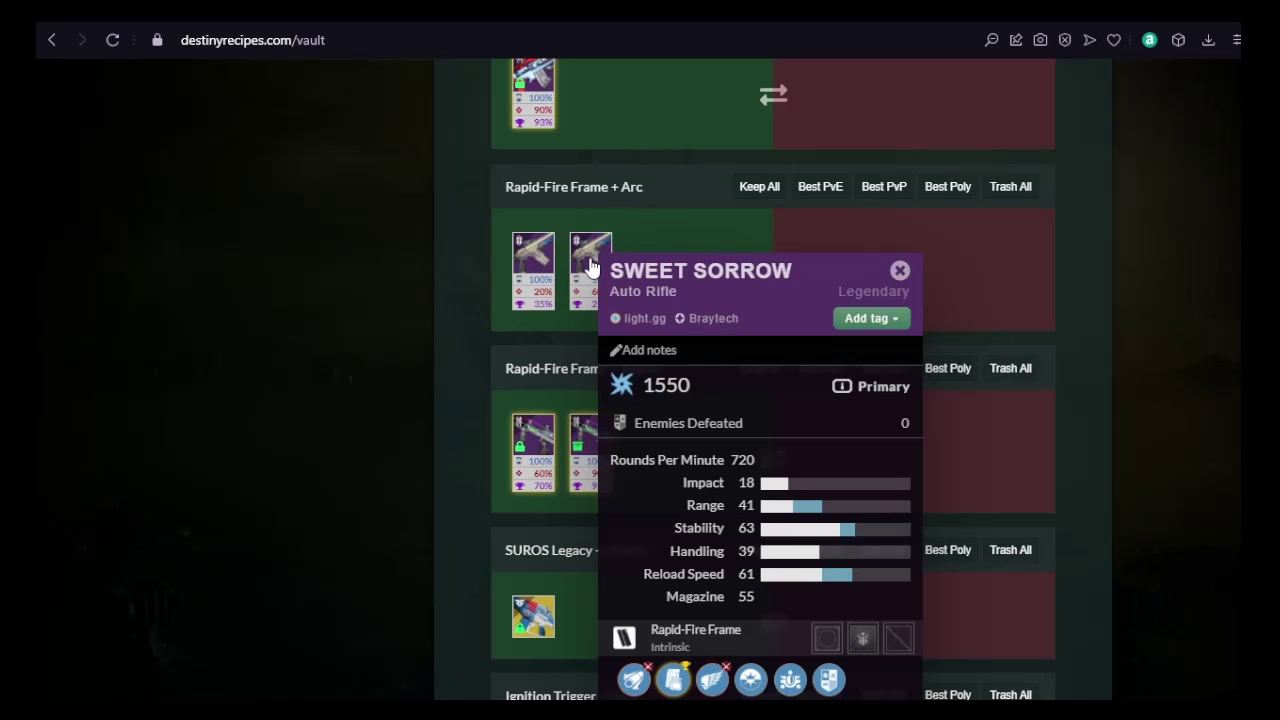
{"action": "left_click_drag", "start_coordinate": [590, 266], "coordinate": [896, 282]}
{"action": "scroll", "coordinate": [886, 366], "scroll_direction": "down", "scroll_amount": 3}
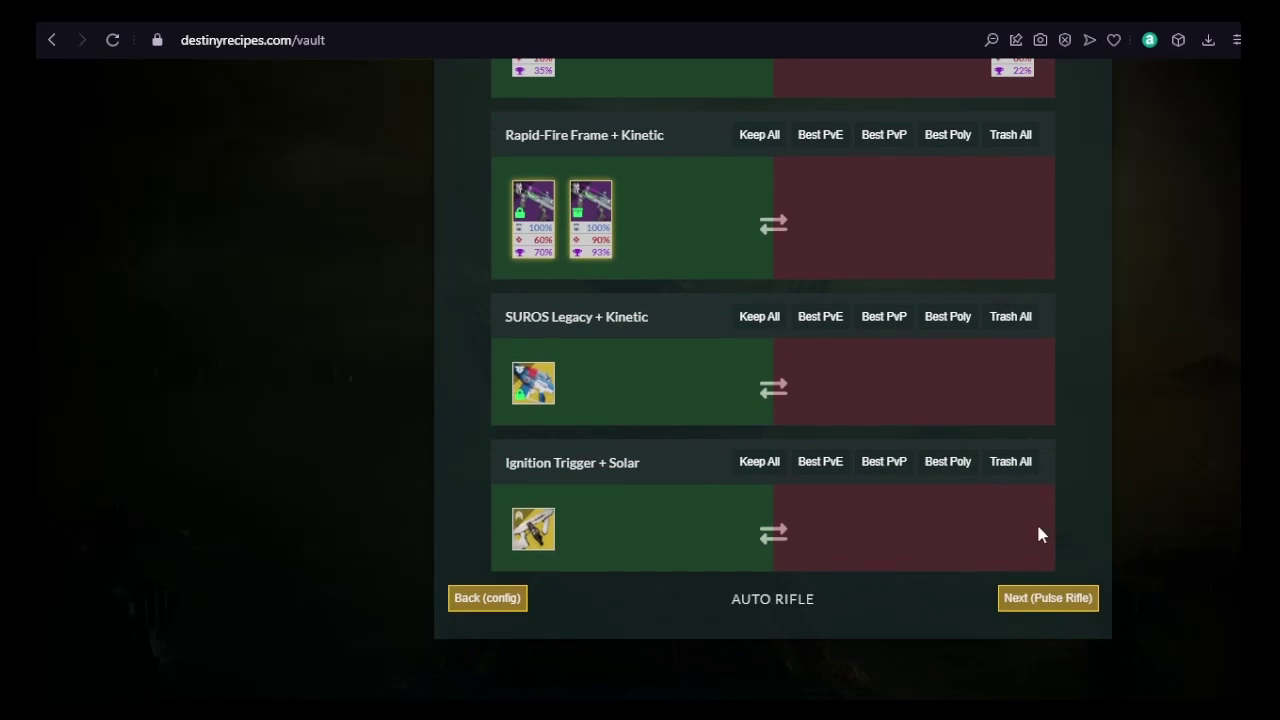
Advance to the Pulse Rifle review and inspect its groups, including three Rapid-Fire Kinetic removals.
{"action": "left_click", "coordinate": [1040, 600]}
{"action": "scroll", "coordinate": [1092, 519], "scroll_direction": "down", "scroll_amount": 6}
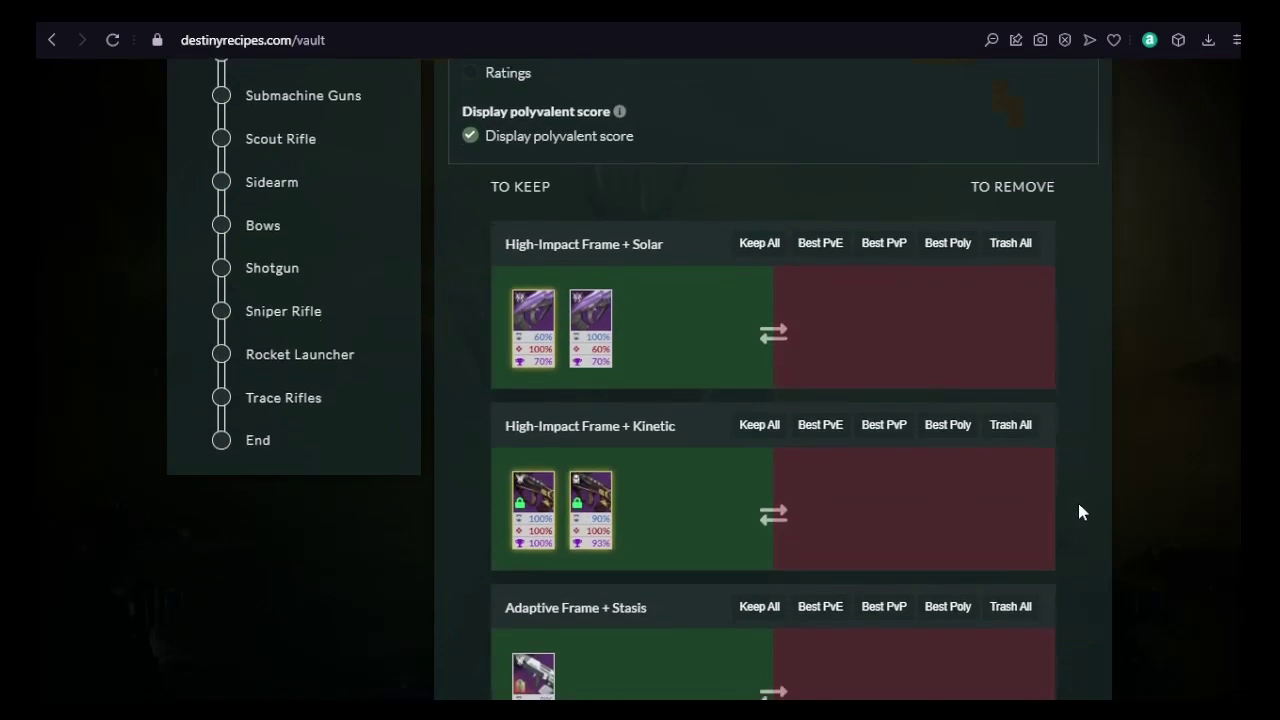
{"action": "scroll", "coordinate": [950, 460], "scroll_direction": "down", "scroll_amount": 5}
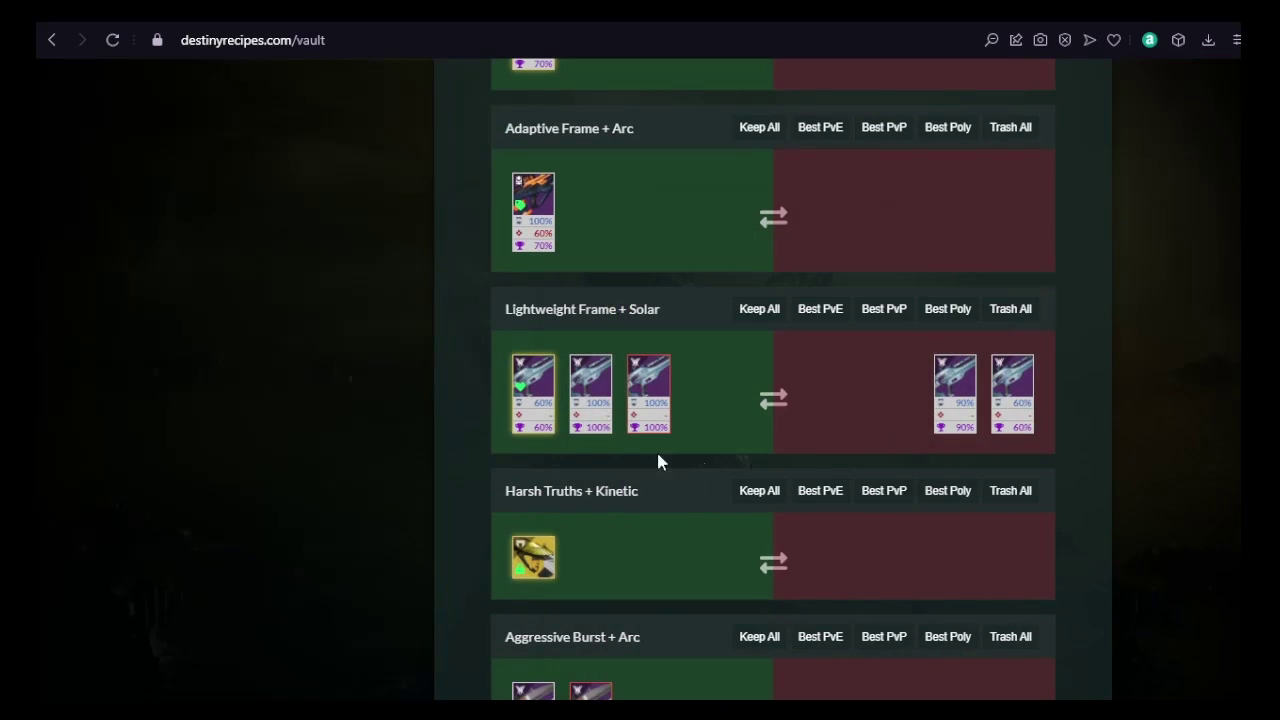
{"action": "scroll", "coordinate": [802, 445], "scroll_direction": "down", "scroll_amount": 4}
{"action": "mouse_move", "coordinate": [545, 348]}
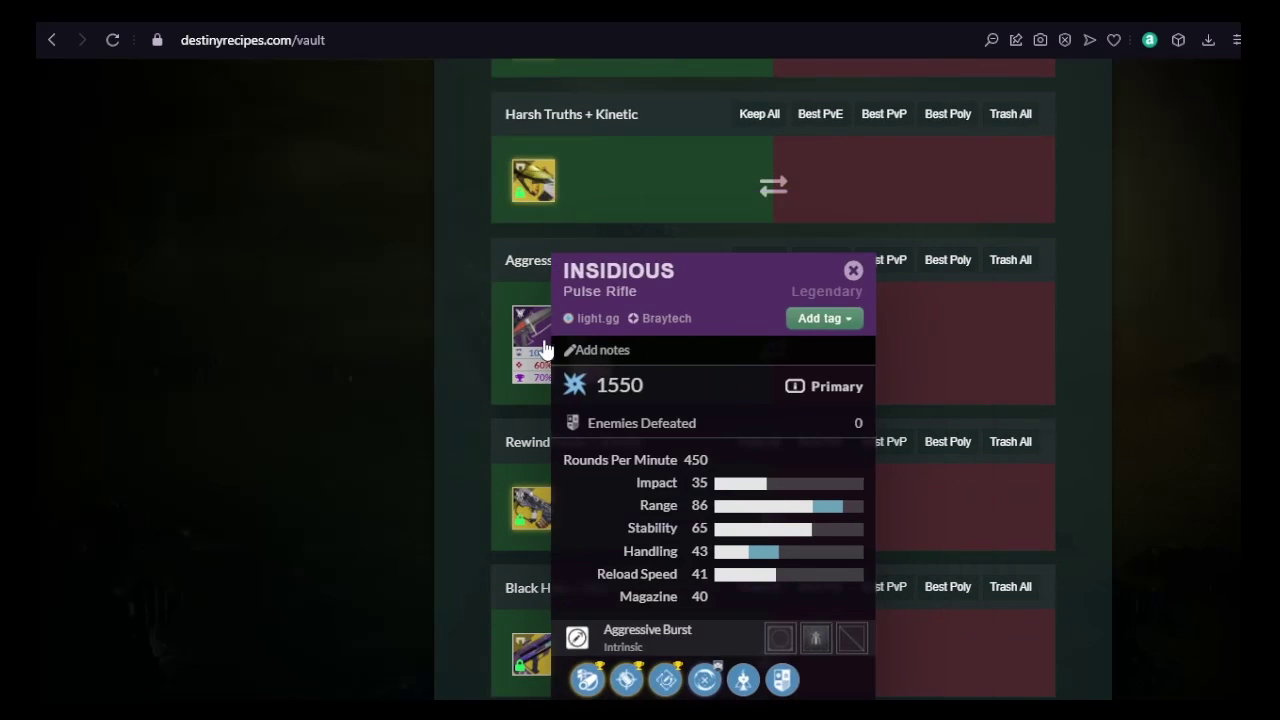
{"action": "scroll", "coordinate": [806, 362], "scroll_direction": "down", "scroll_amount": 15}
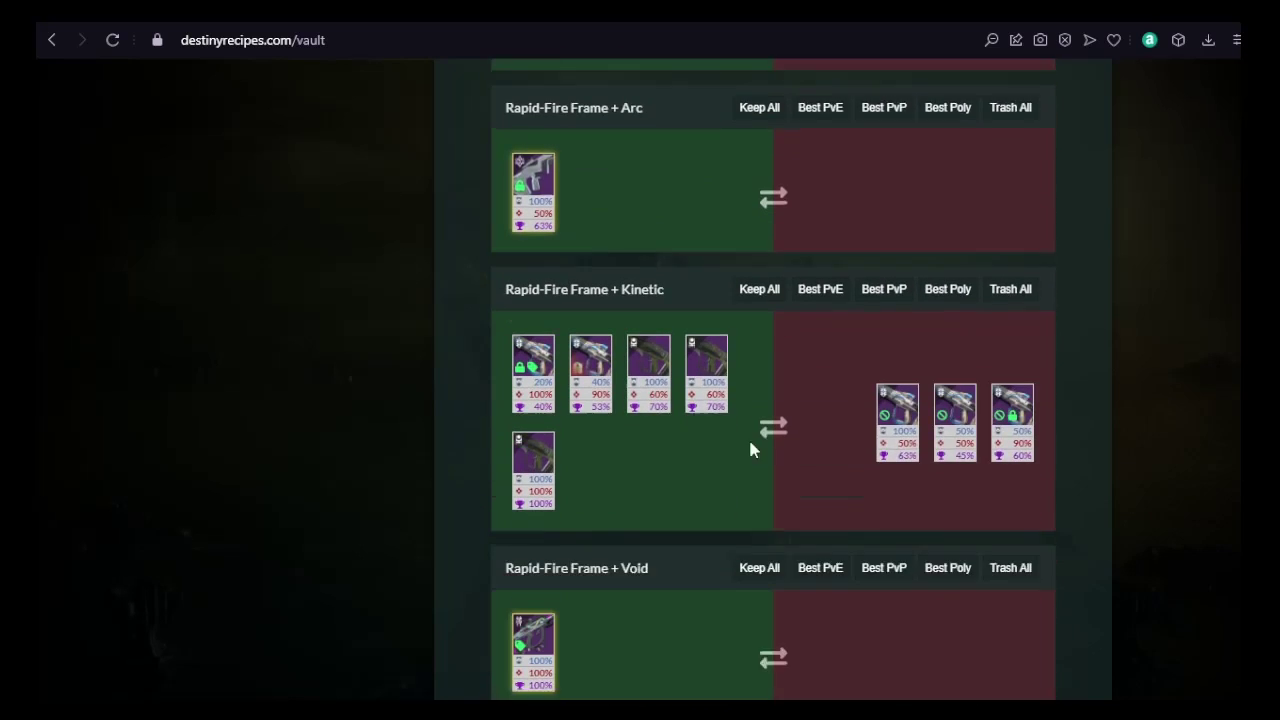
{"action": "scroll", "coordinate": [765, 455], "scroll_direction": "down", "scroll_amount": 1}
Advance to the Hand Cannon review and move the junk hand cannon back to the keep column.
{"action": "mouse_move", "coordinate": [898, 300]}
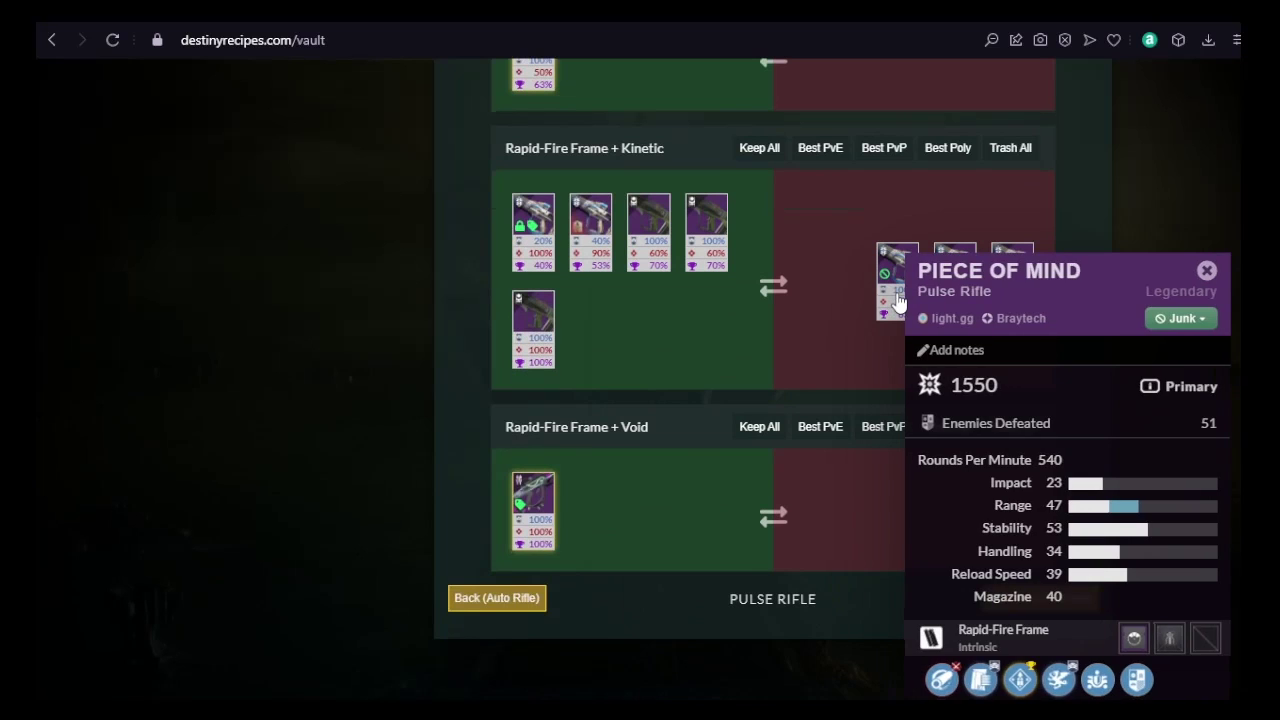
{"action": "left_click", "coordinate": [1017, 600]}
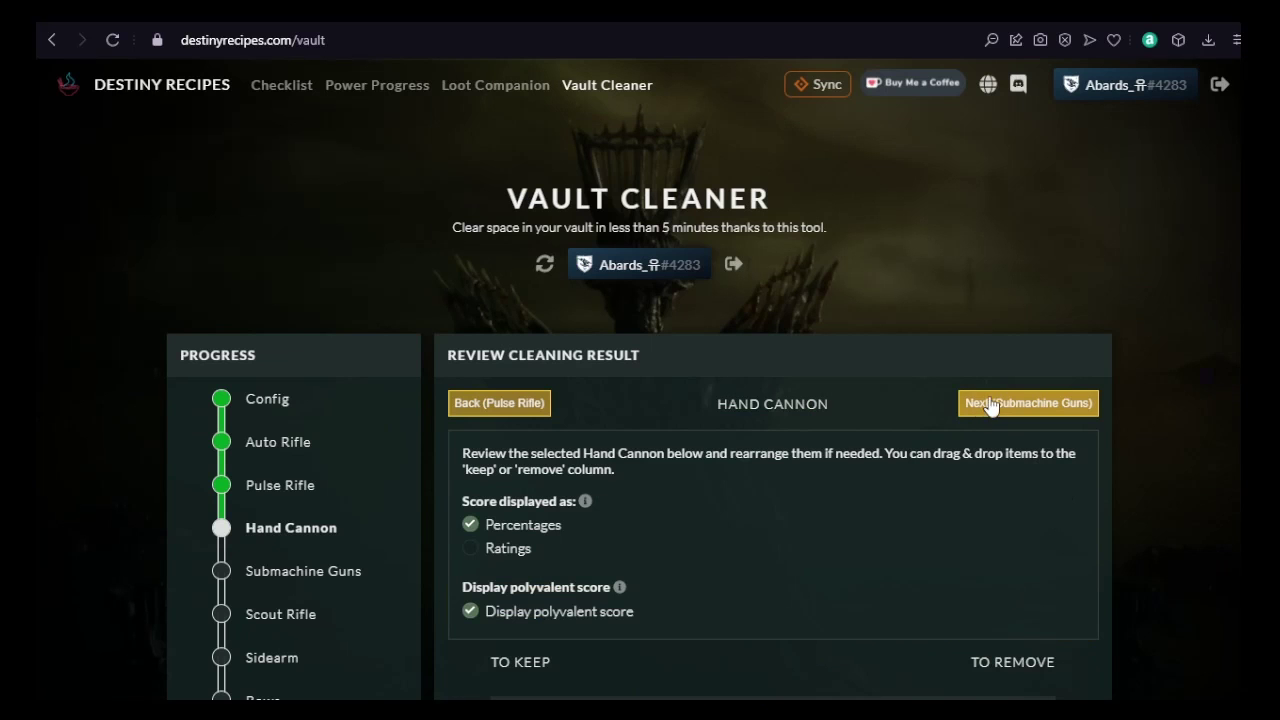
{"action": "scroll", "coordinate": [894, 303], "scroll_direction": "down", "scroll_amount": 12}
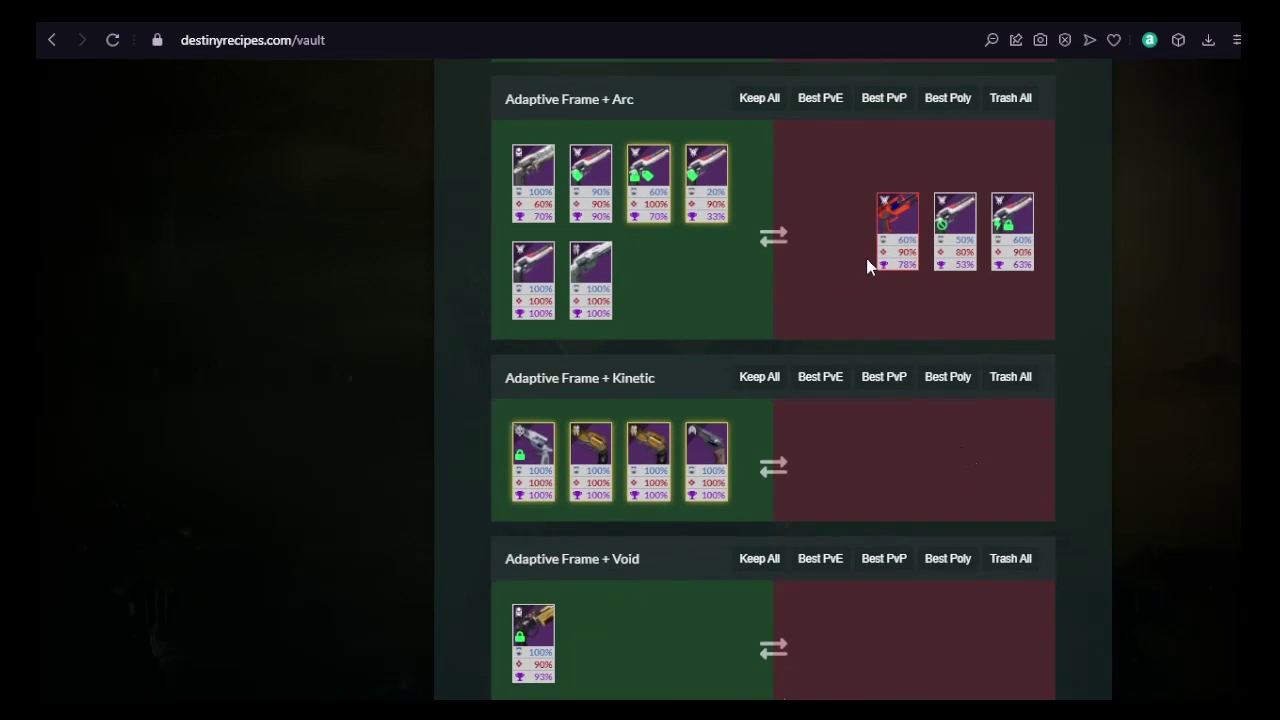
{"action": "left_click_drag", "start_coordinate": [882, 258], "coordinate": [681, 280]}
{"action": "mouse_move", "coordinate": [962, 236]}
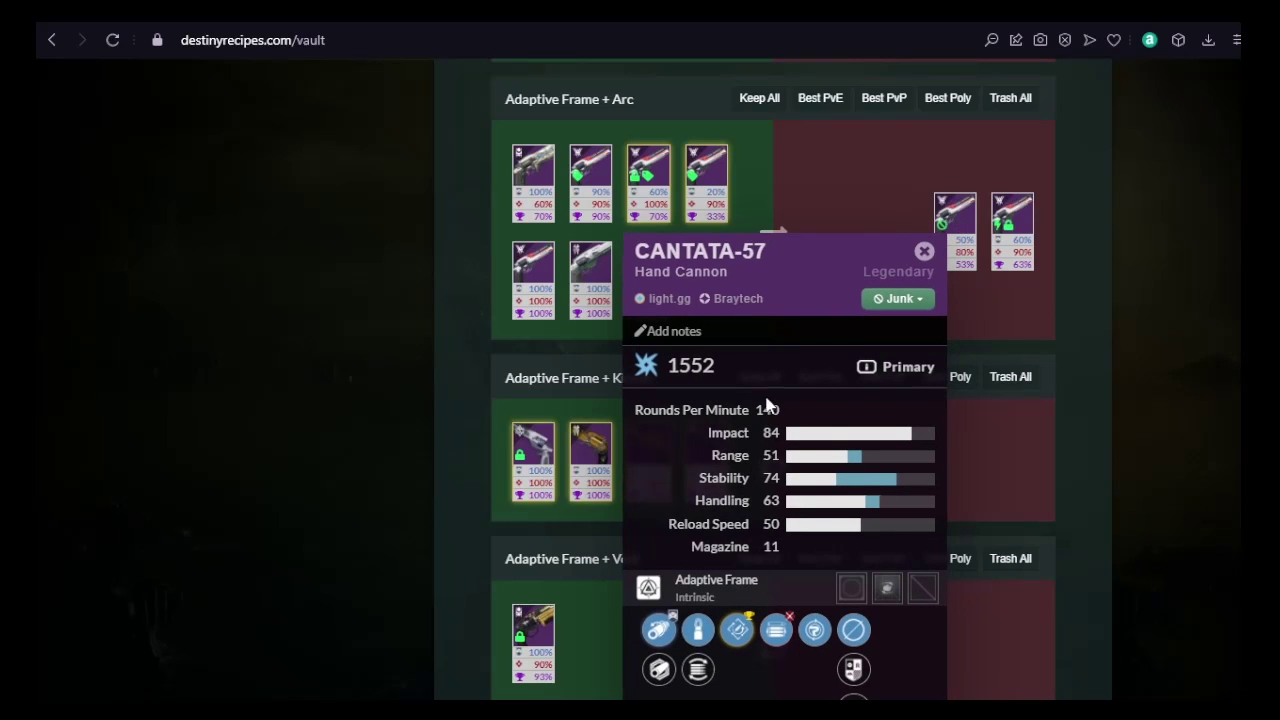
Check CANTATA-57's tag choices, then review groups down to Memento Mori + Kinetic.
{"action": "scroll", "coordinate": [806, 517], "scroll_direction": "down", "scroll_amount": 2}
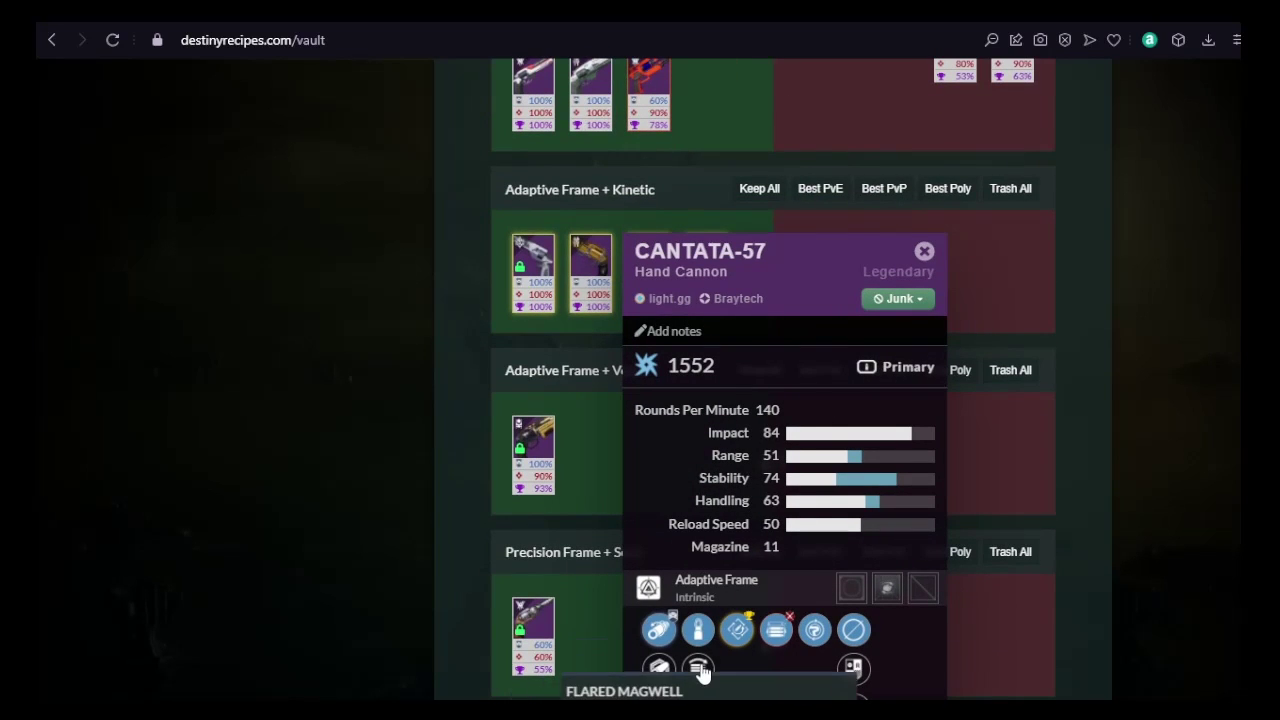
{"action": "left_click", "coordinate": [900, 300]}
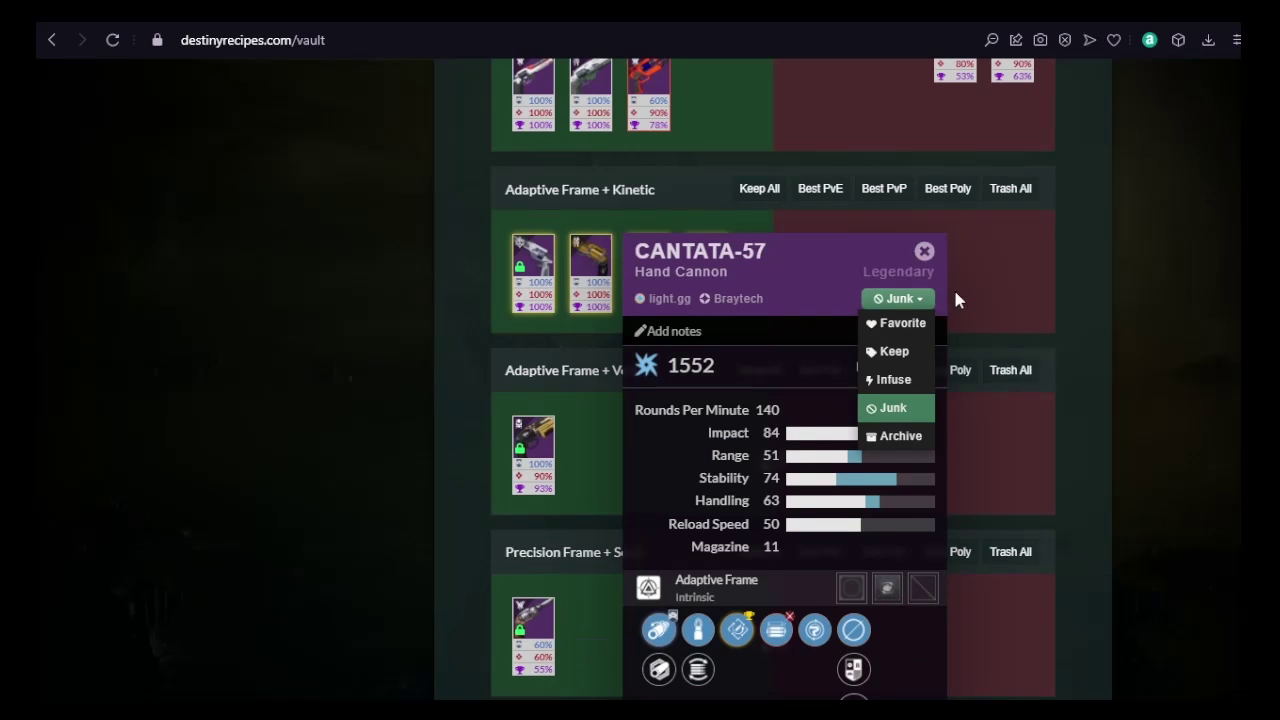
{"action": "left_click", "coordinate": [992, 288]}
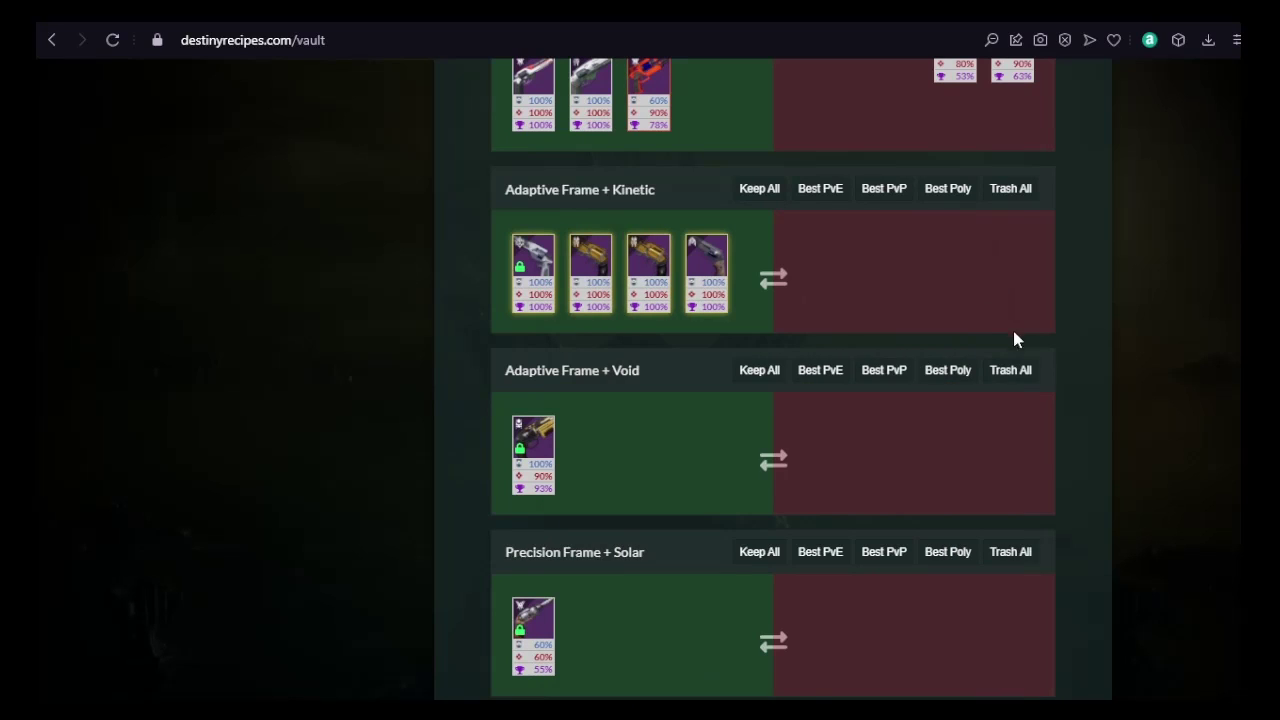
{"action": "scroll", "coordinate": [1037, 380], "scroll_direction": "up", "scroll_amount": 10}
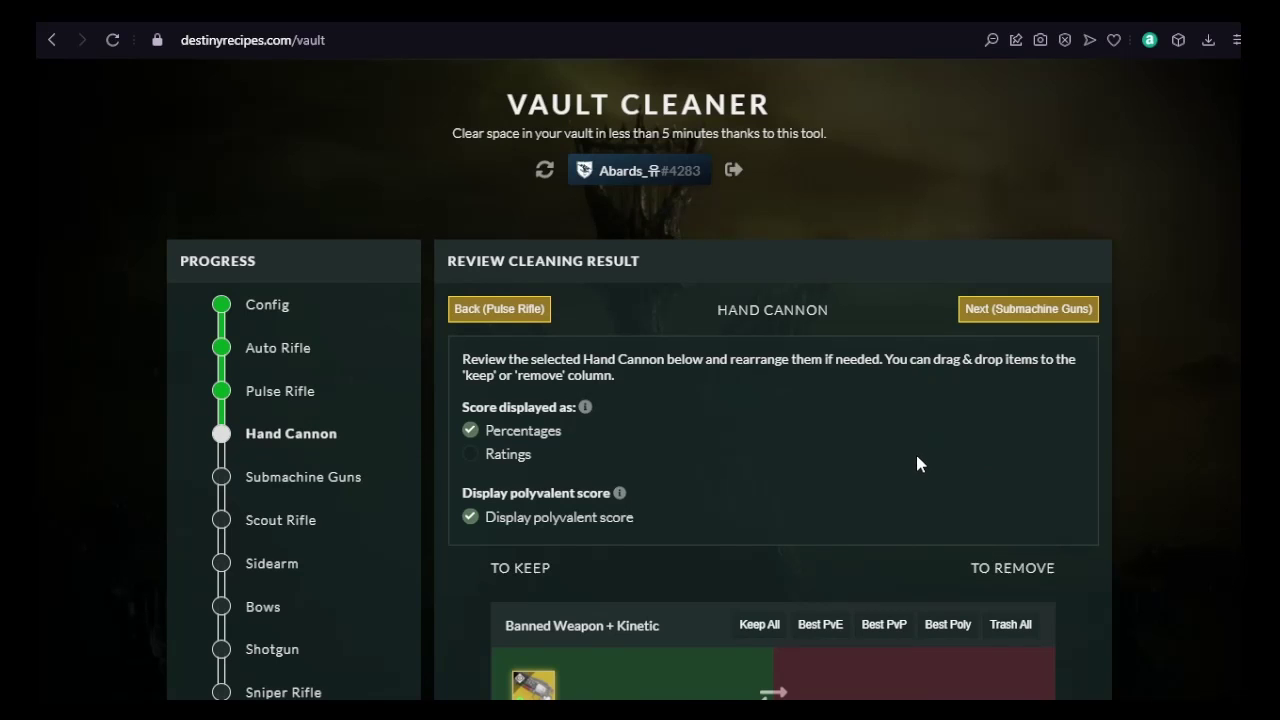
{"action": "scroll", "coordinate": [914, 460], "scroll_direction": "down", "scroll_amount": 5}
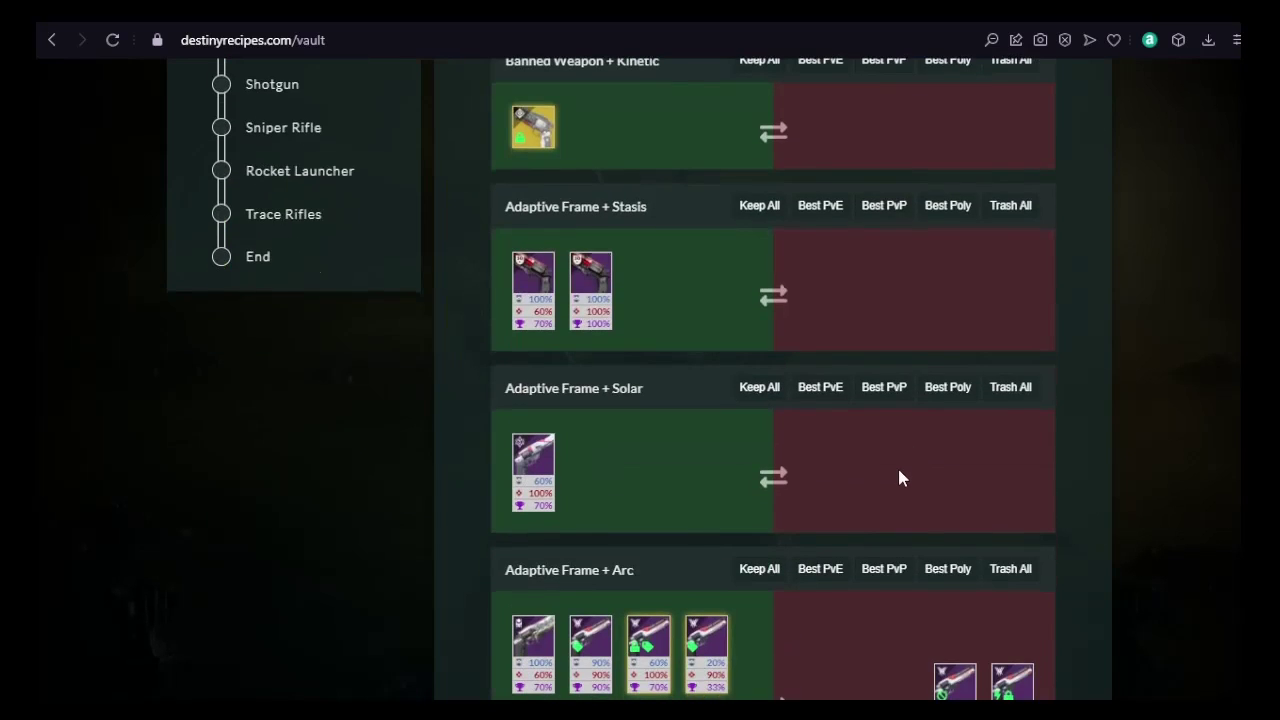
{"action": "scroll", "coordinate": [900, 470], "scroll_direction": "down", "scroll_amount": 5}
{"action": "scroll", "coordinate": [866, 385], "scroll_direction": "down", "scroll_amount": 12}
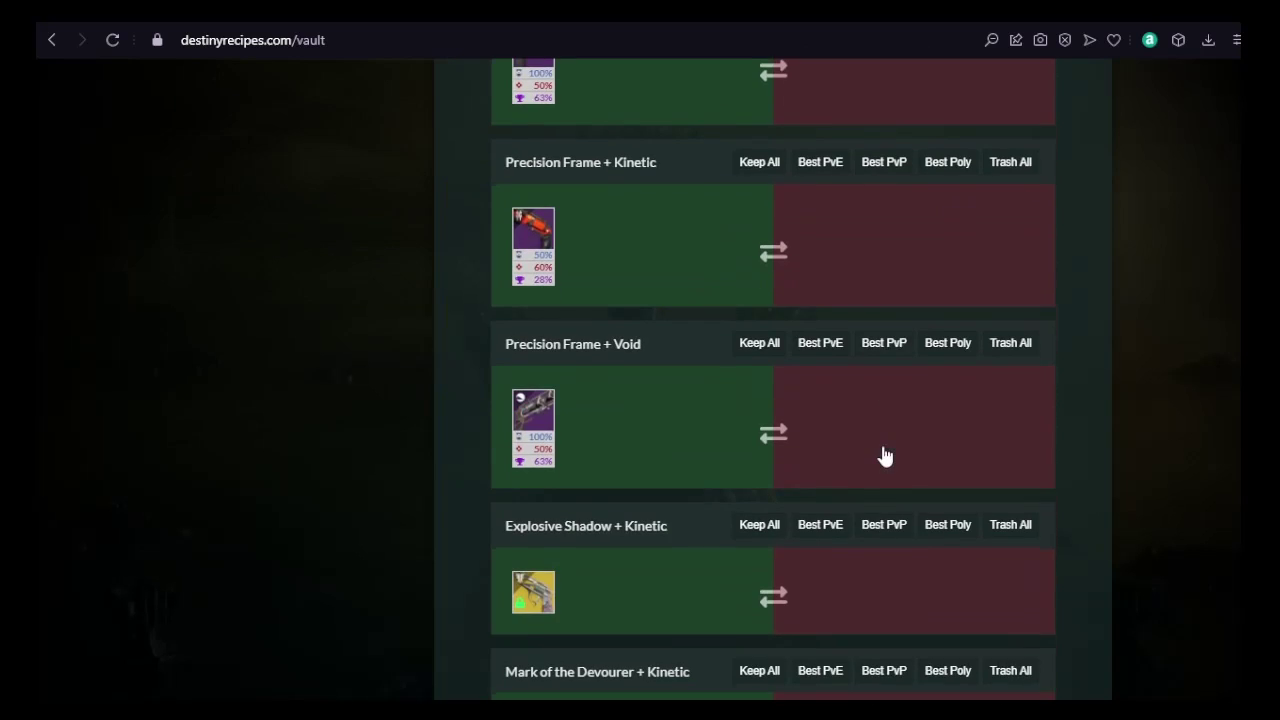
{"action": "scroll", "coordinate": [869, 453], "scroll_direction": "down", "scroll_amount": 10}
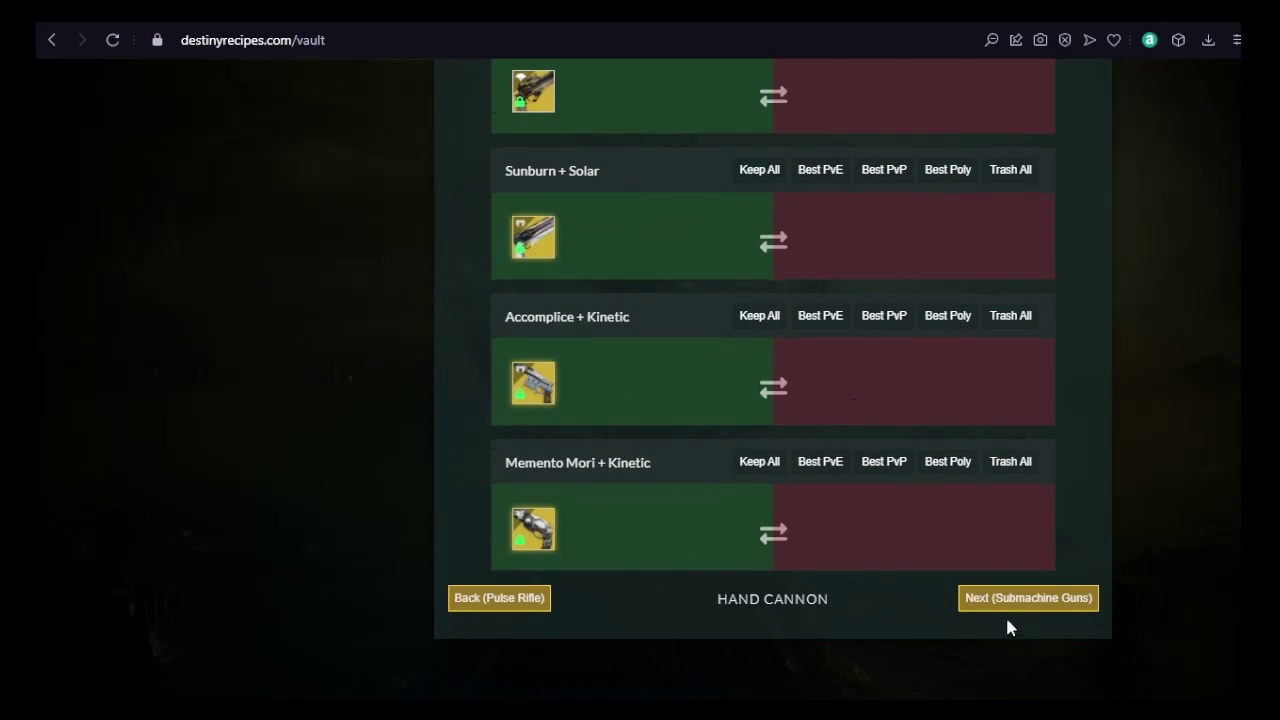
Step through the Submachine Guns, Scout Rifle and Sidearm reviews on to Bows.
{"action": "left_click", "coordinate": [1011, 598]}
{"action": "left_click", "coordinate": [1052, 404]}
{"action": "scroll", "coordinate": [994, 477], "scroll_direction": "down", "scroll_amount": 15}
{"action": "scroll", "coordinate": [1005, 555], "scroll_direction": "down", "scroll_amount": 7}
{"action": "left_click", "coordinate": [1056, 604]}
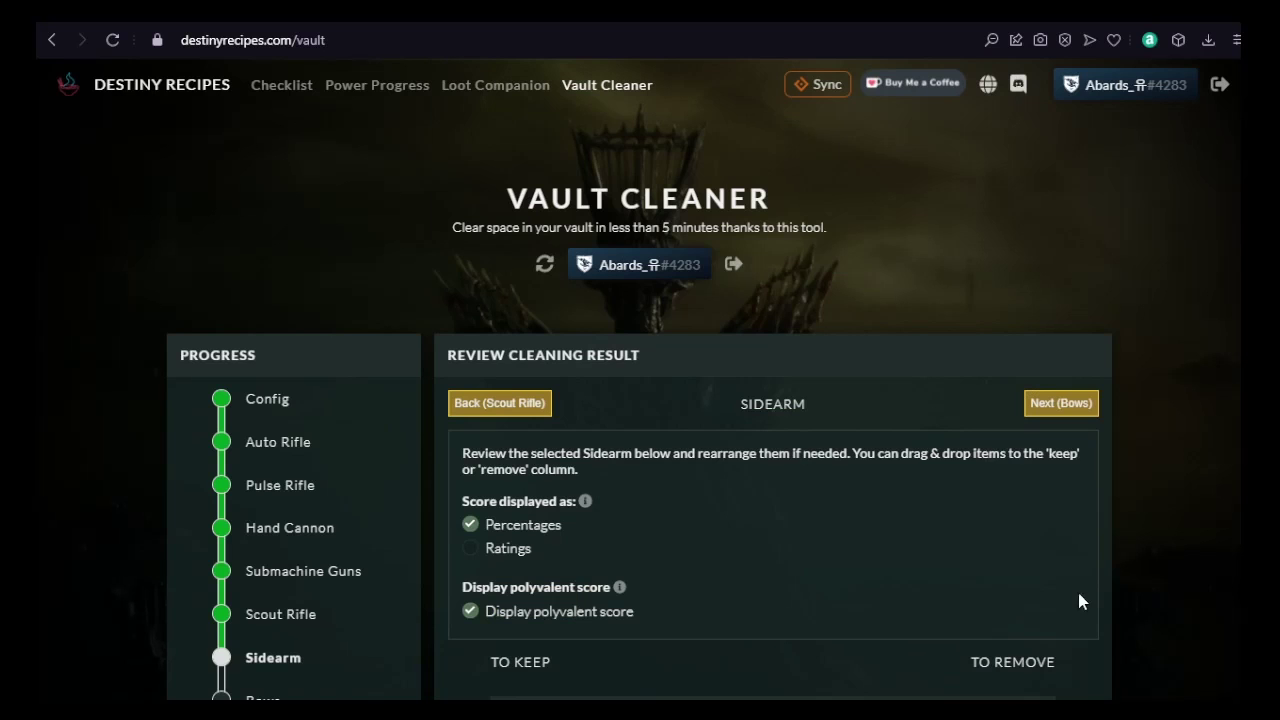
{"action": "scroll", "coordinate": [1054, 480], "scroll_direction": "down", "scroll_amount": 15}
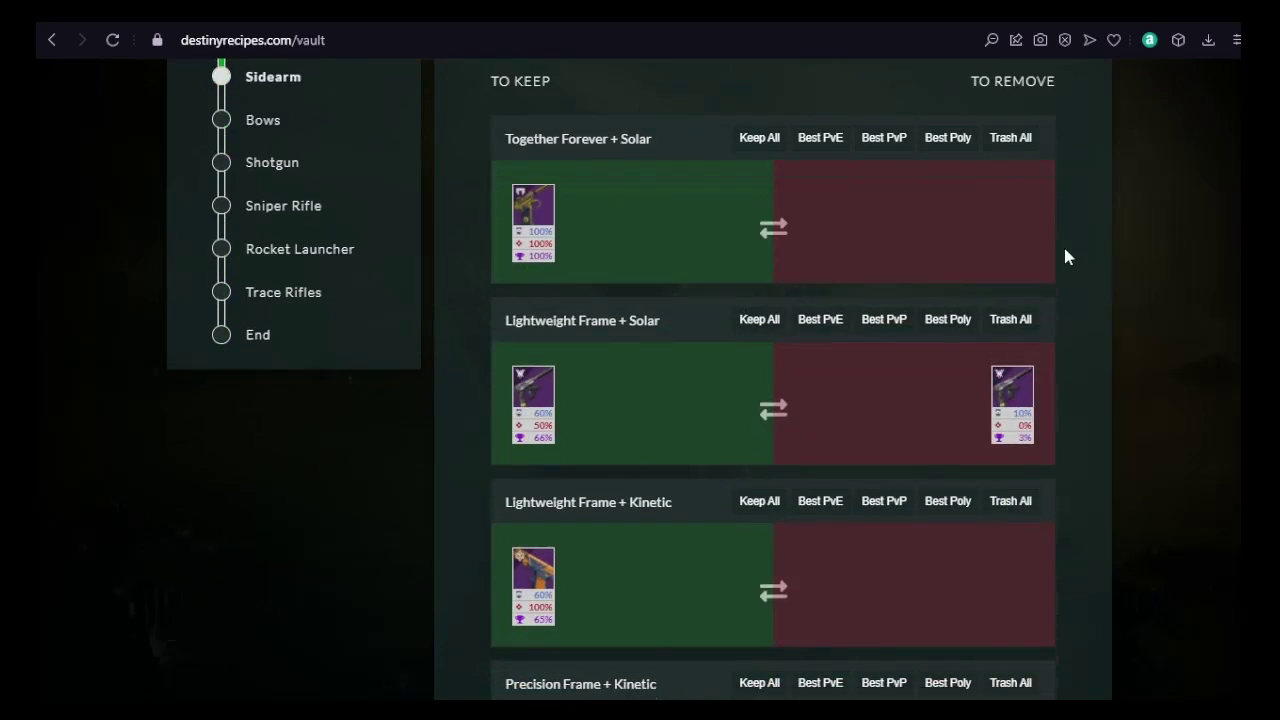
{"action": "scroll", "coordinate": [1010, 340], "scroll_direction": "down", "scroll_amount": 5}
{"action": "left_click", "coordinate": [1058, 598]}
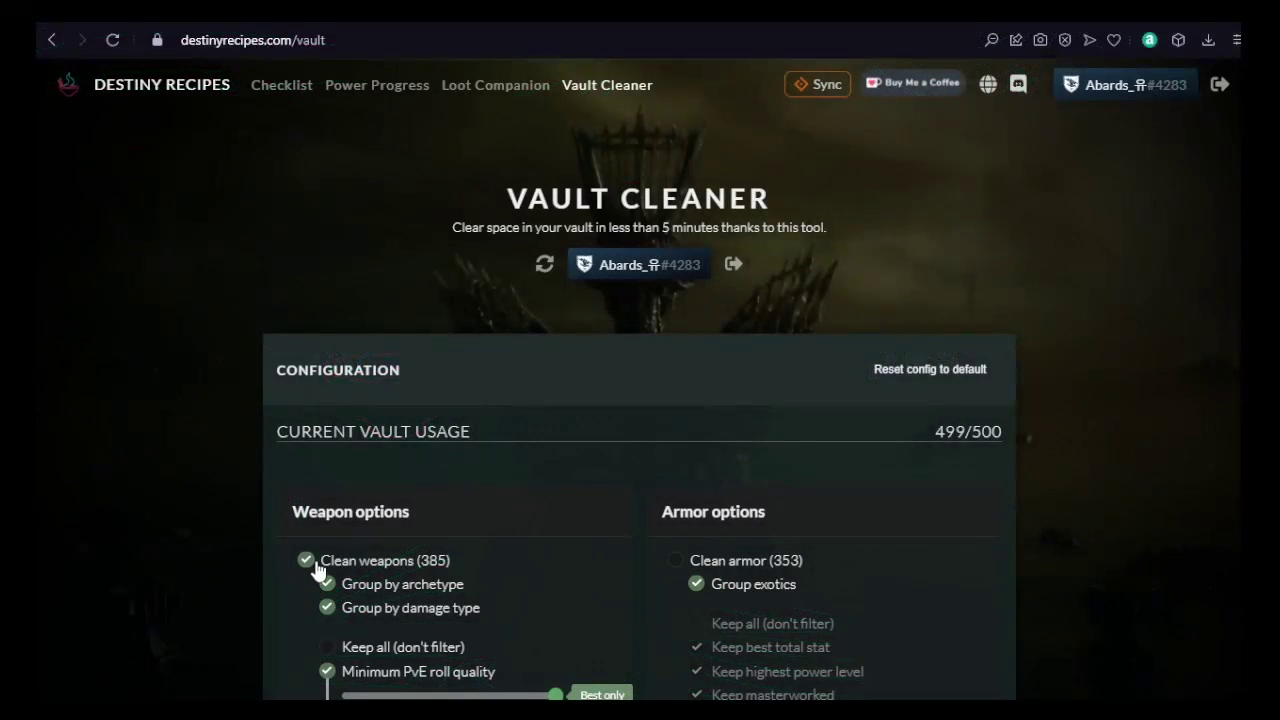
Turn off weapon cleaning, turn on armor cleaning, and preview the review before returning to configuration.
{"action": "left_click", "coordinate": [307, 561]}
{"action": "left_click", "coordinate": [697, 568]}
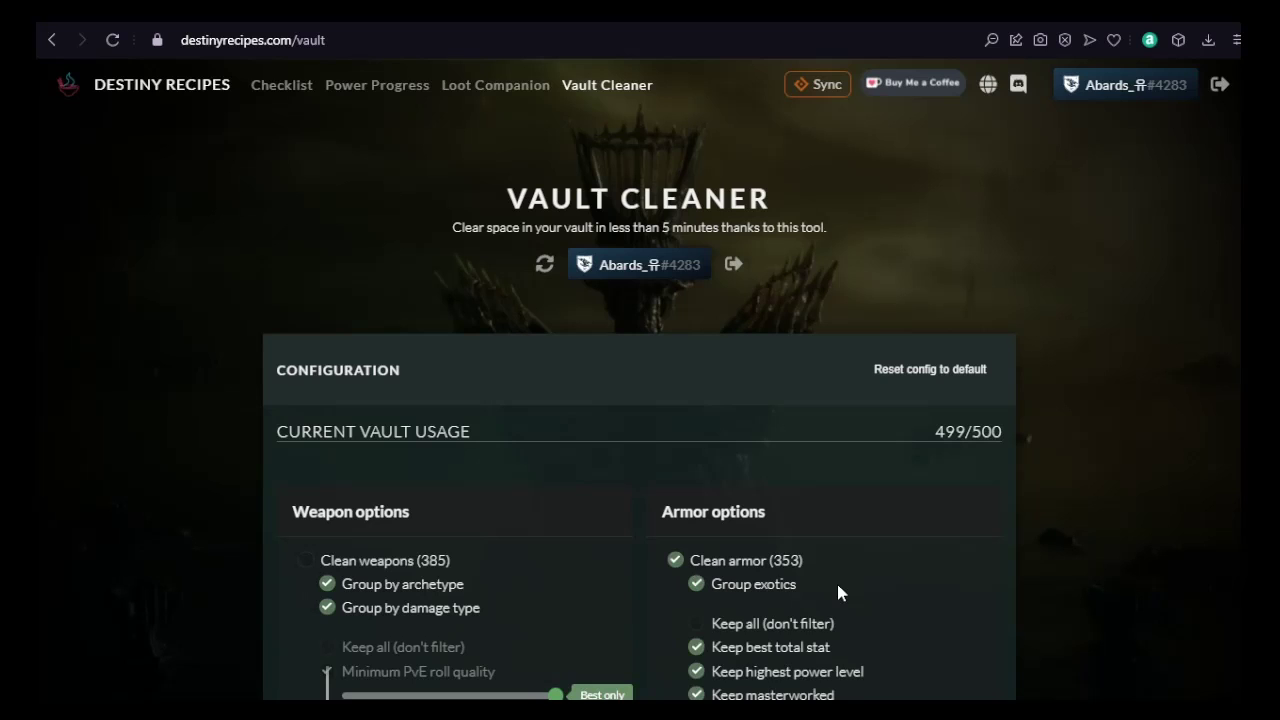
{"action": "scroll", "coordinate": [622, 552], "scroll_direction": "down", "scroll_amount": 20}
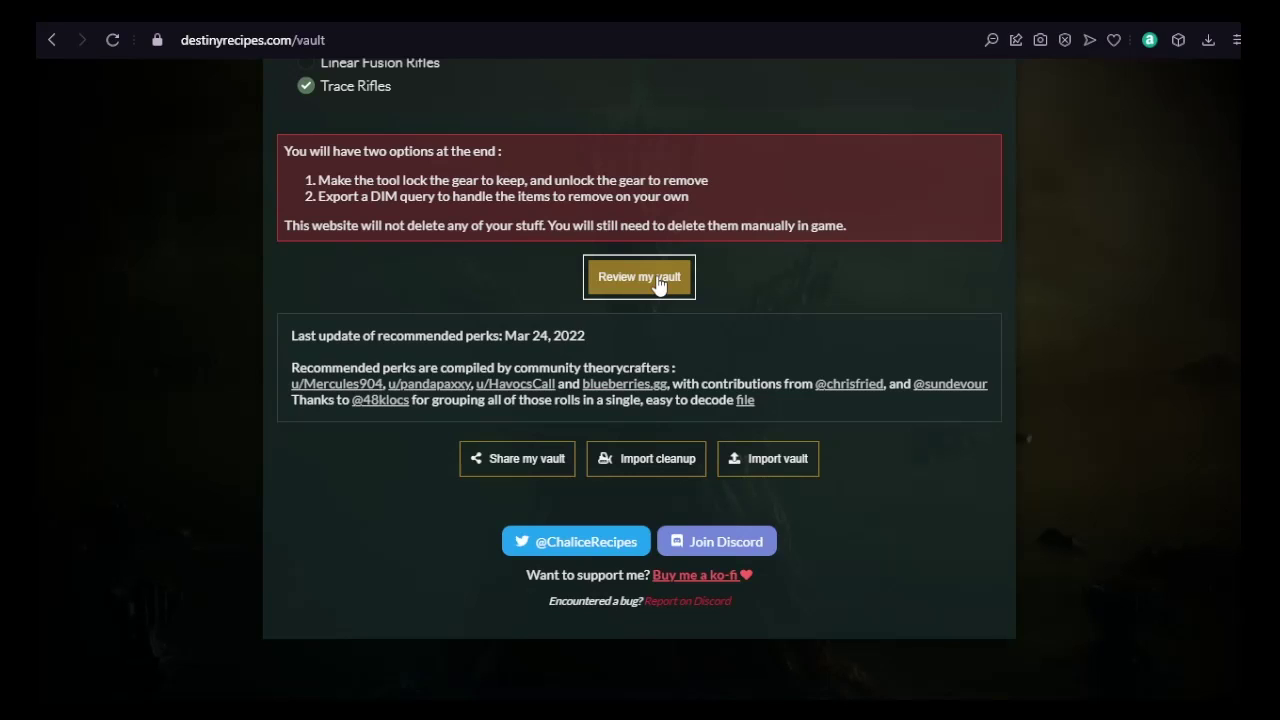
{"action": "left_click", "coordinate": [662, 284]}
{"action": "left_click", "coordinate": [487, 402]}
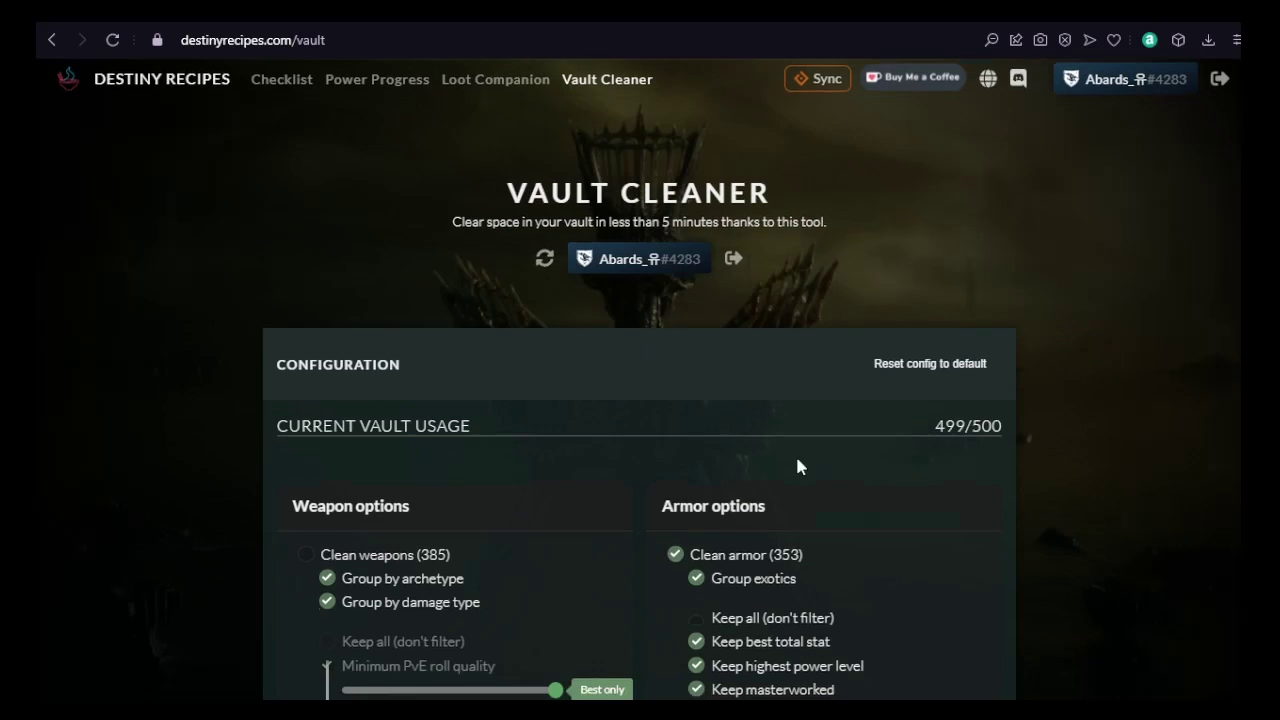
Raise the Keep 65+ minimum stat total from 65 to 66.
{"action": "scroll", "coordinate": [780, 440], "scroll_direction": "down", "scroll_amount": 2}
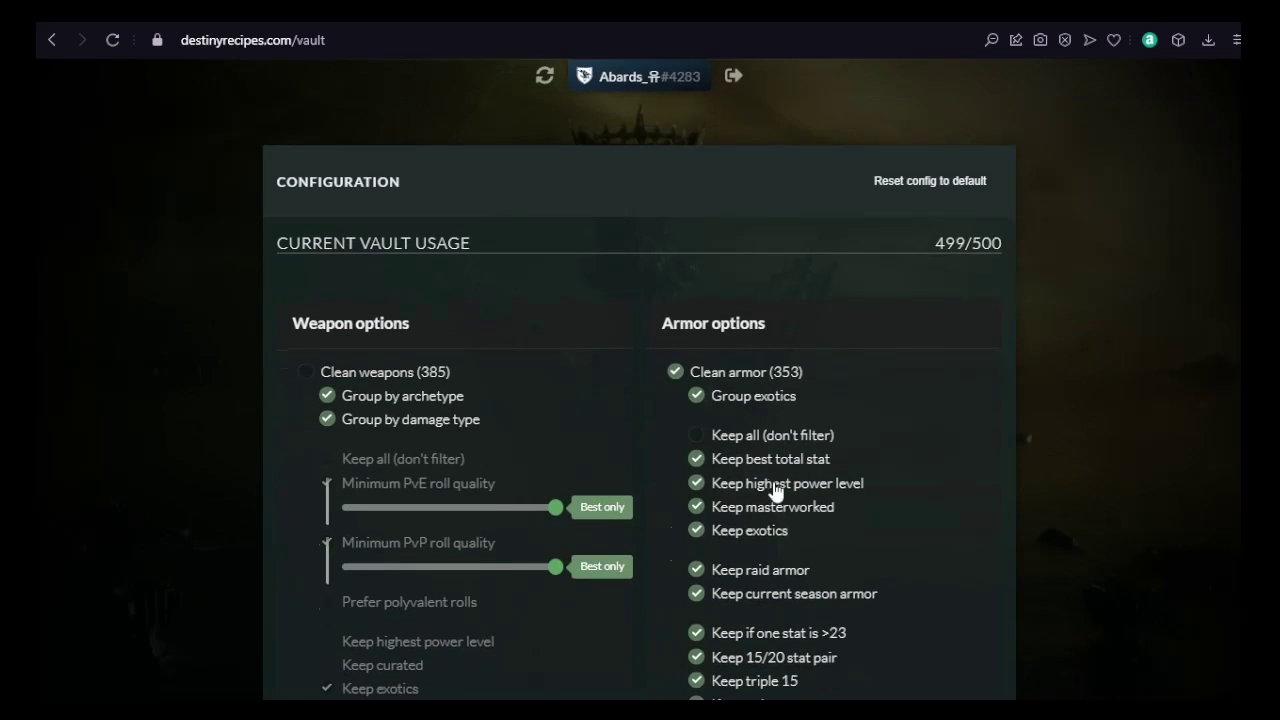
{"action": "scroll", "coordinate": [771, 486], "scroll_direction": "down", "scroll_amount": 1}
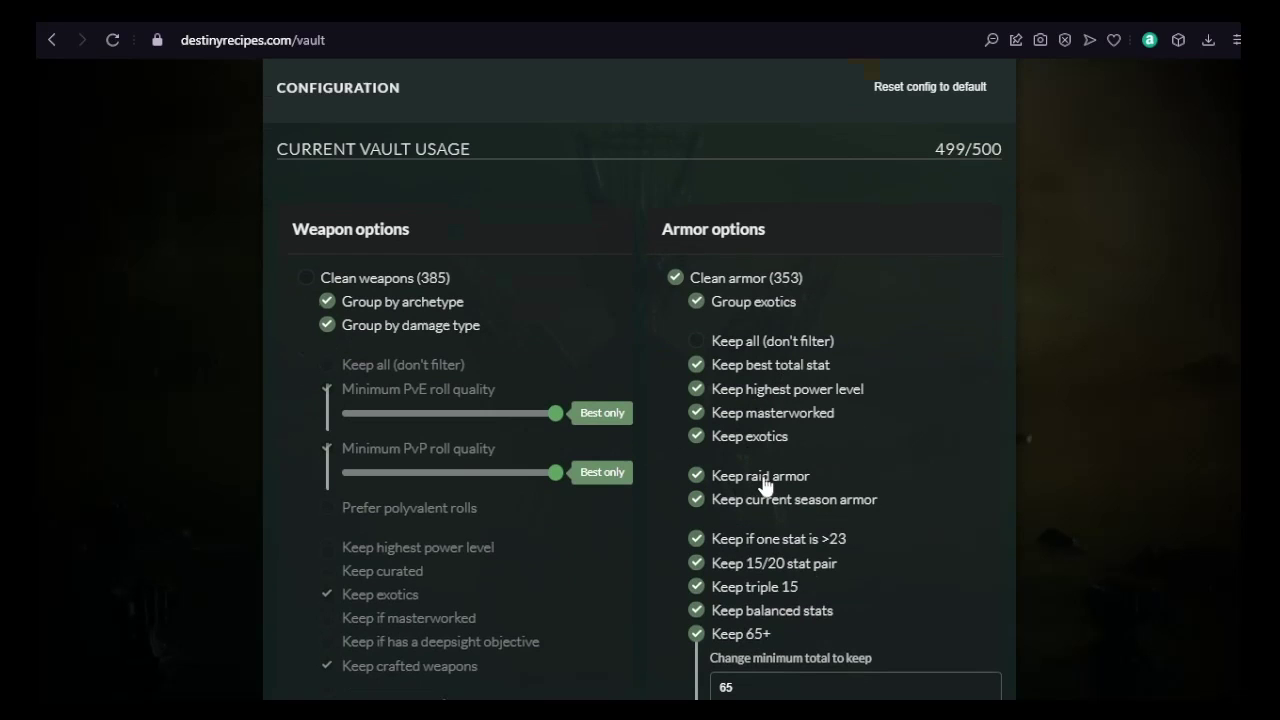
{"action": "scroll", "coordinate": [911, 485], "scroll_direction": "down", "scroll_amount": 2}
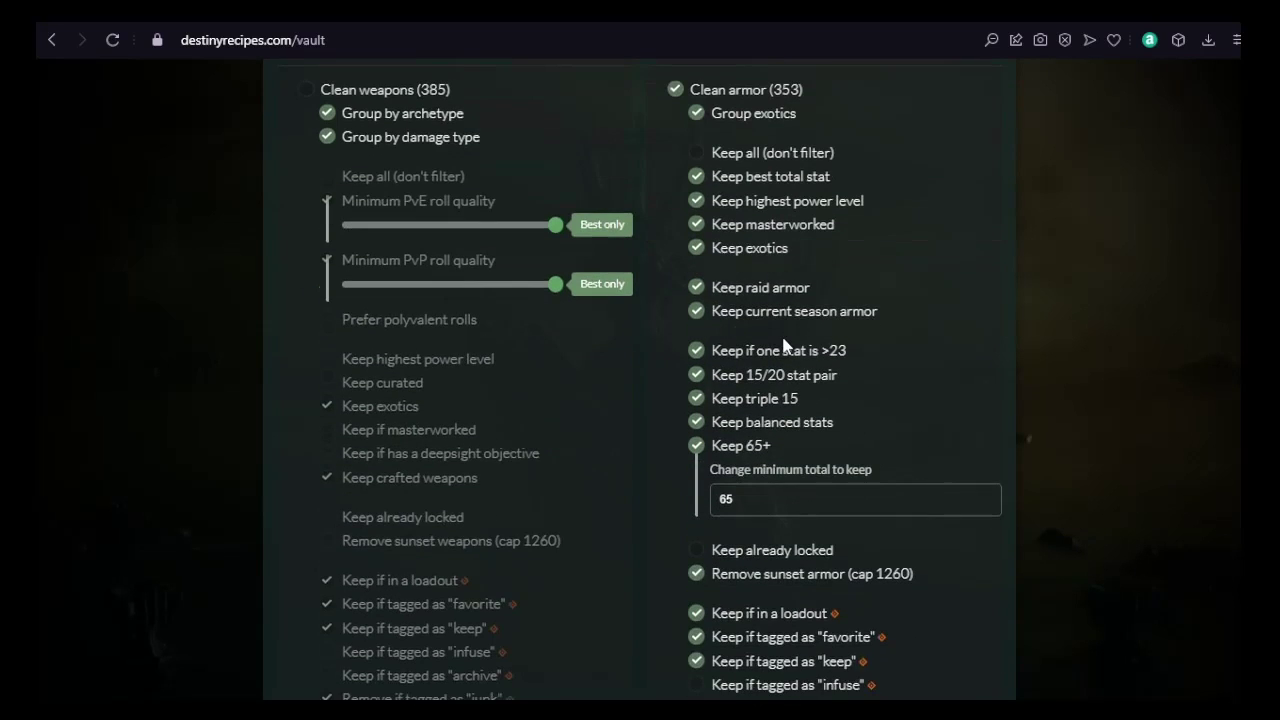
{"action": "scroll", "coordinate": [777, 322], "scroll_direction": "down", "scroll_amount": 3}
{"action": "scroll", "coordinate": [857, 491], "scroll_direction": "up", "scroll_amount": 2}
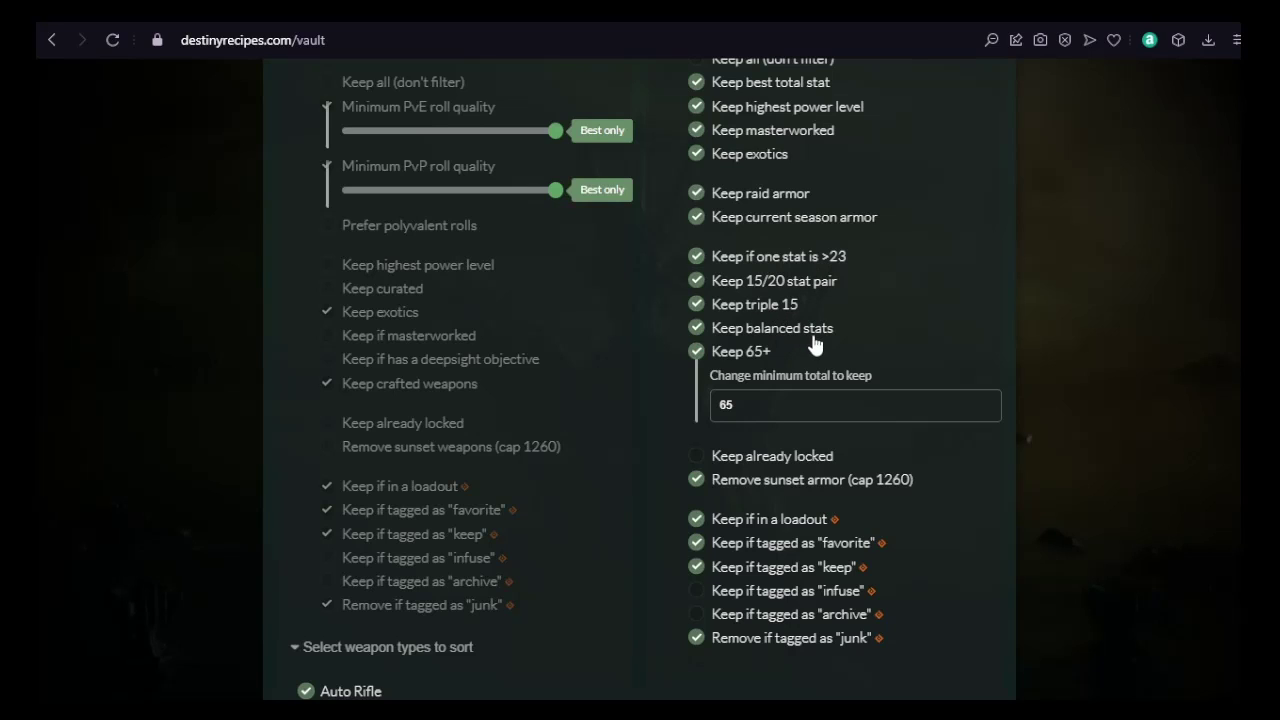
{"action": "left_click", "coordinate": [749, 405]}
{"action": "key", "text": "Up"}
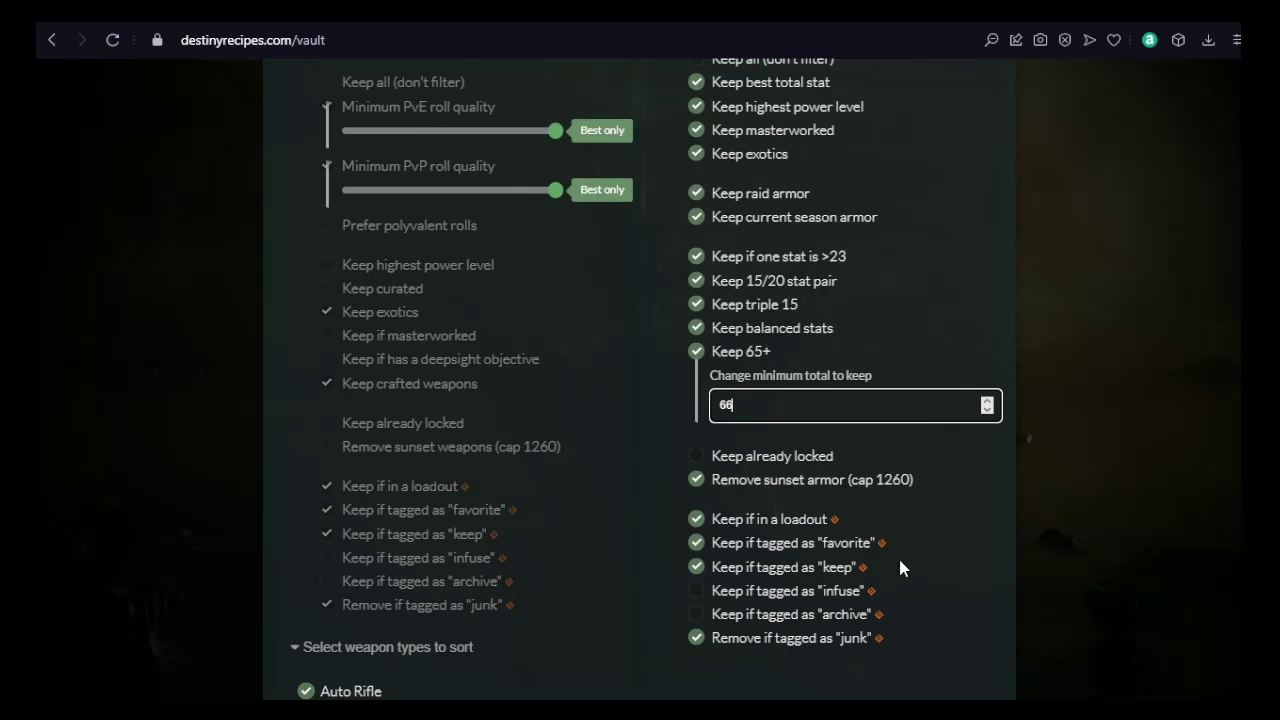
{"action": "scroll", "coordinate": [898, 558], "scroll_direction": "down", "scroll_amount": 4}
{"action": "scroll", "coordinate": [899, 587], "scroll_direction": "down", "scroll_amount": 4}
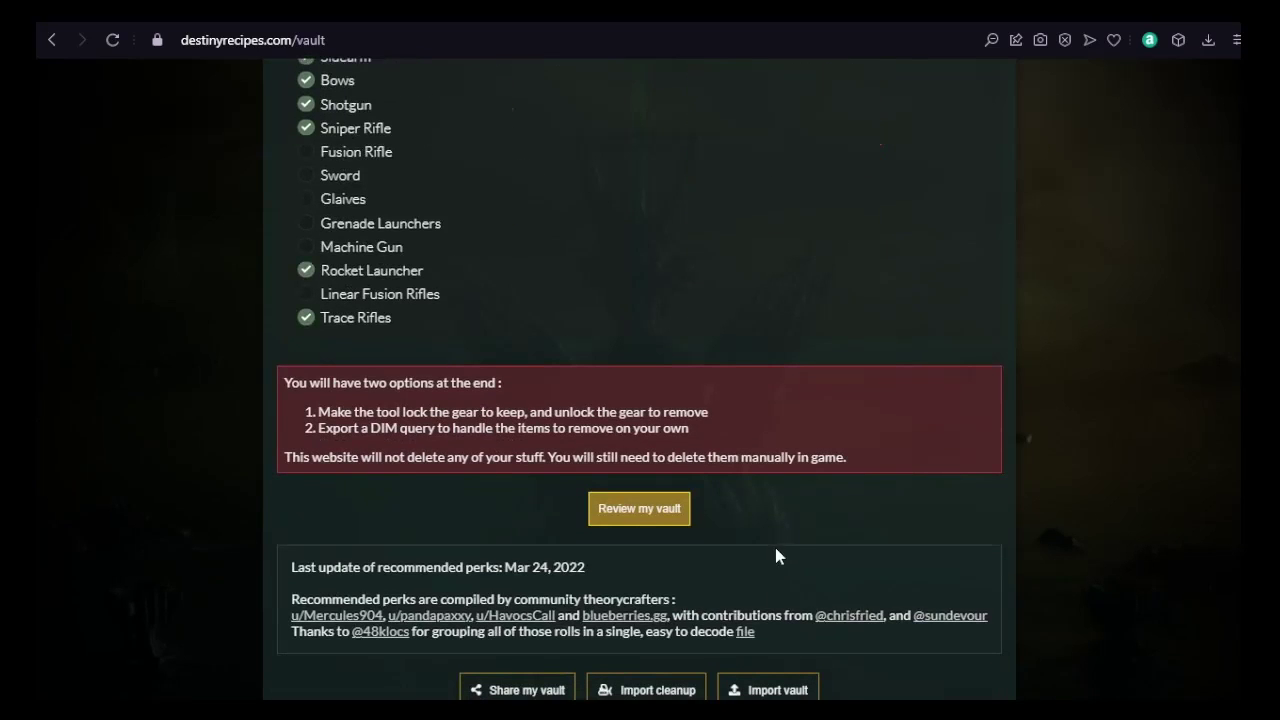
Start the armor review and move the second Gemini Jester into the removal column.
{"action": "left_click", "coordinate": [624, 512]}
{"action": "scroll", "coordinate": [929, 471], "scroll_direction": "down", "scroll_amount": 8}
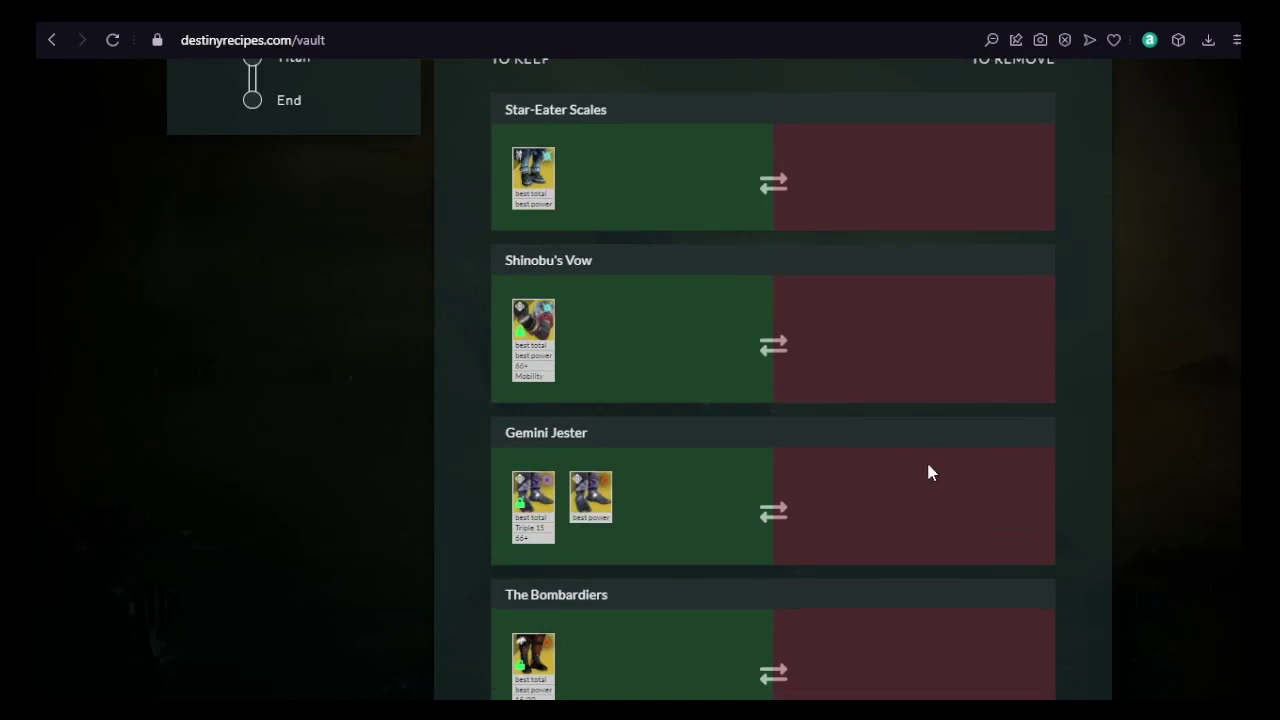
{"action": "scroll", "coordinate": [911, 514], "scroll_direction": "up", "scroll_amount": 6}
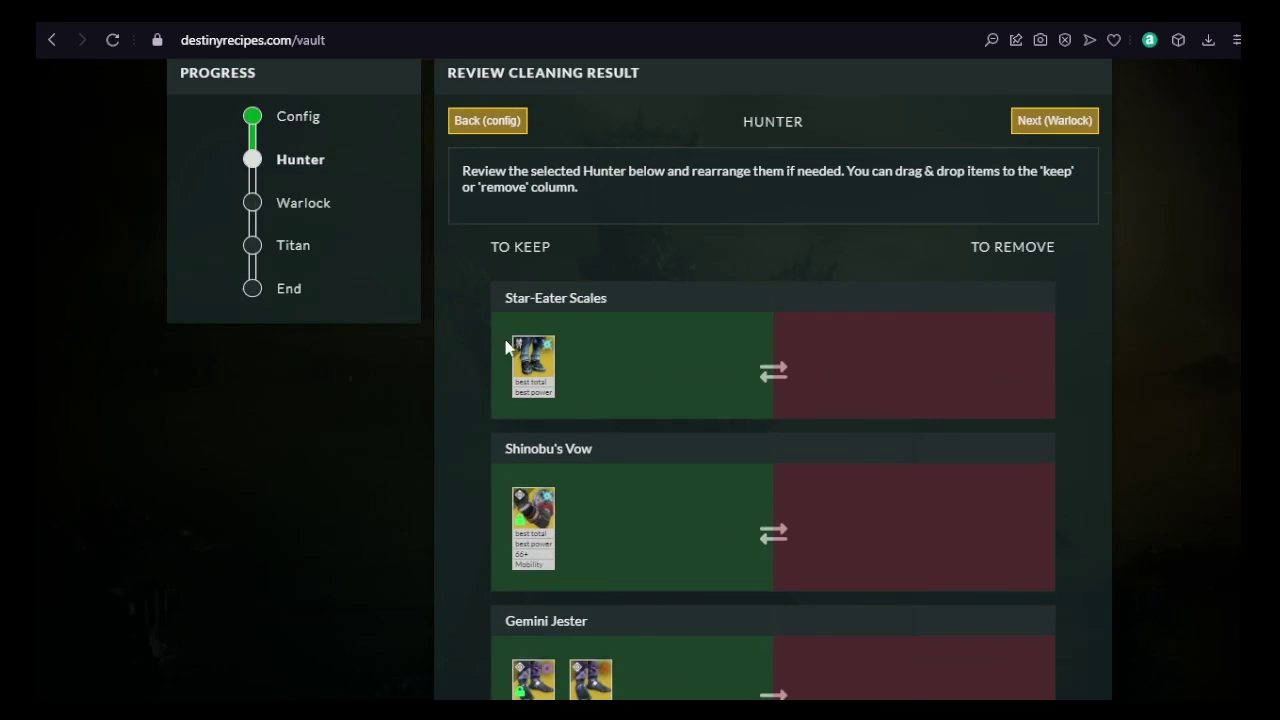
{"action": "scroll", "coordinate": [942, 440], "scroll_direction": "down", "scroll_amount": 20}
{"action": "scroll", "coordinate": [940, 453], "scroll_direction": "down", "scroll_amount": 4}
{"action": "scroll", "coordinate": [920, 469], "scroll_direction": "up", "scroll_amount": 20}
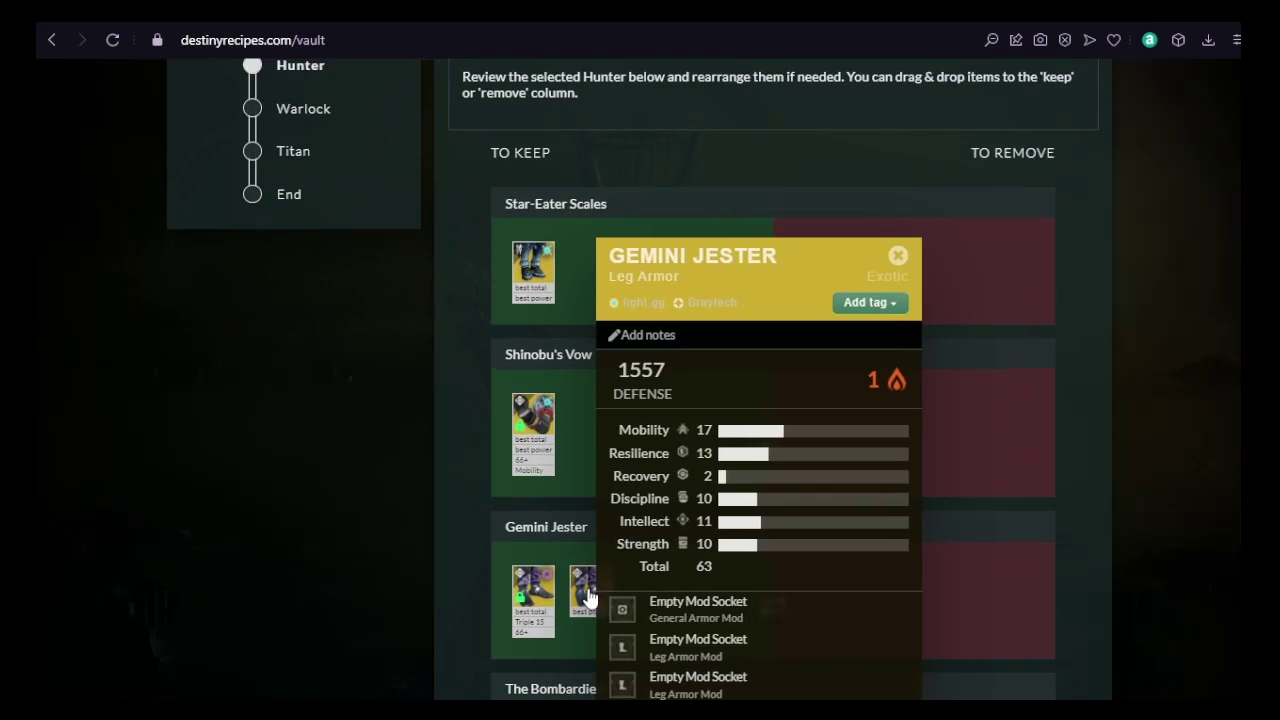
{"action": "mouse_move", "coordinate": [600, 605]}
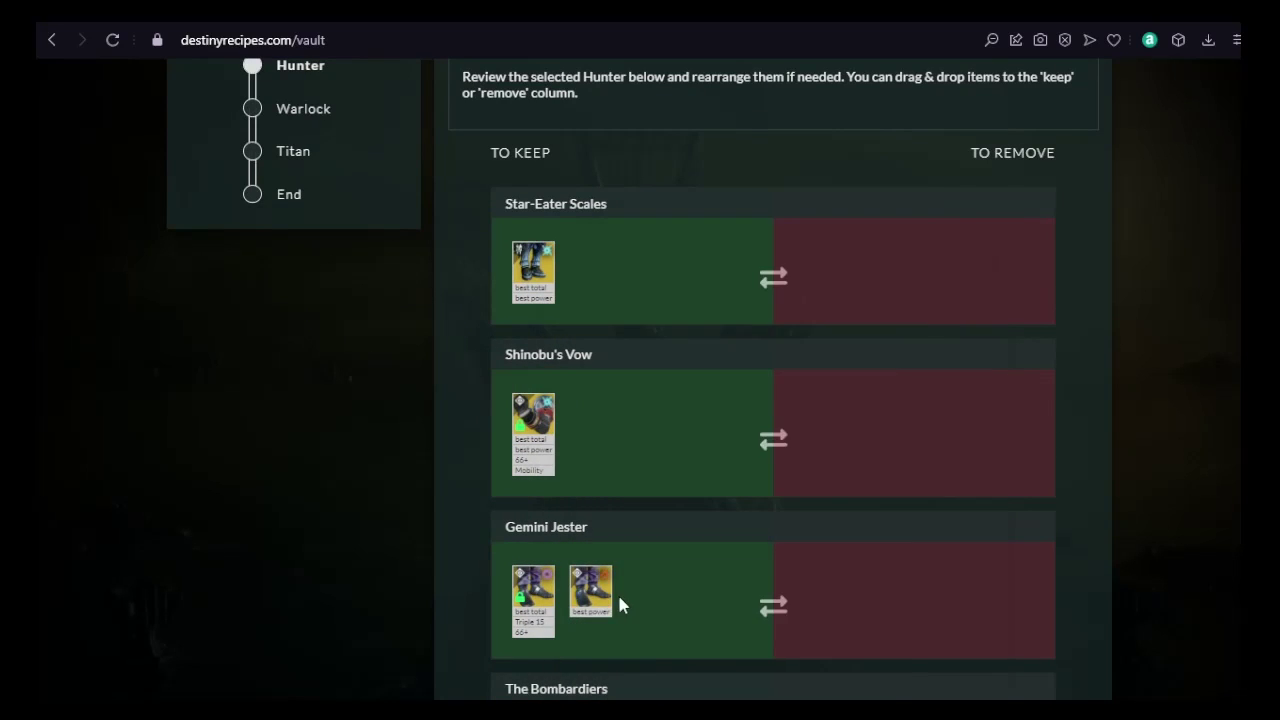
{"action": "mouse_move", "coordinate": [548, 598]}
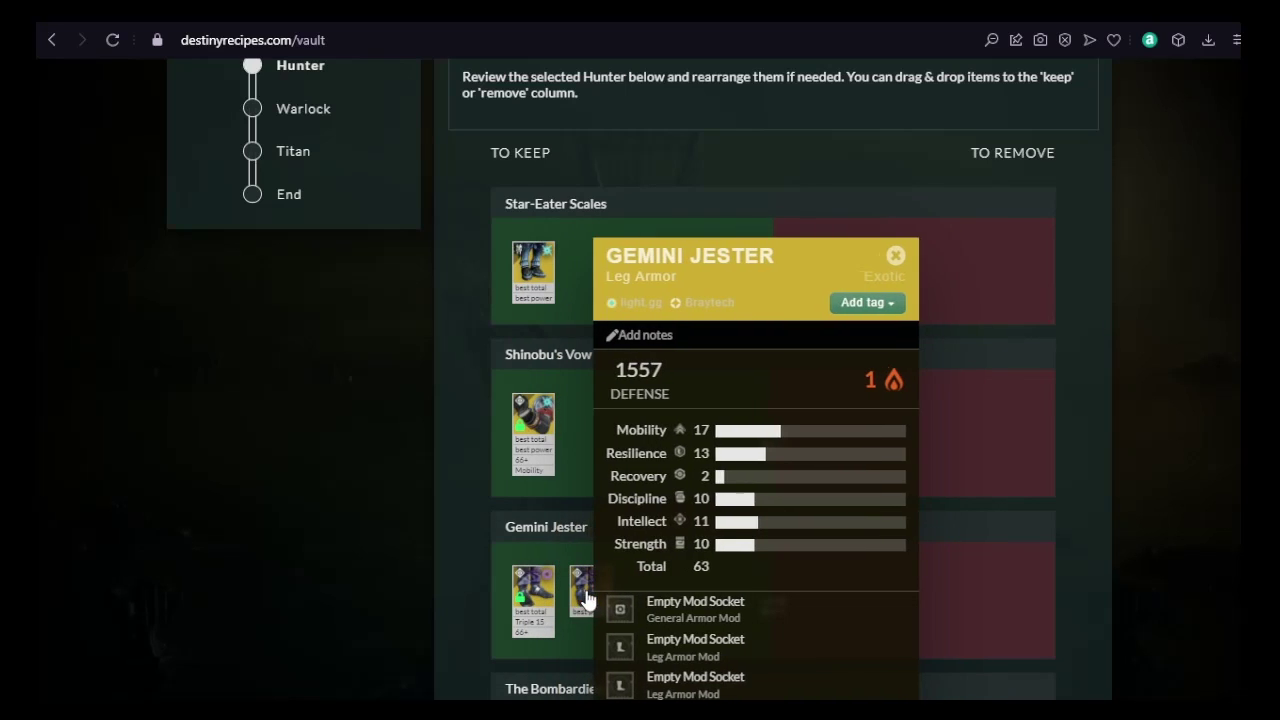
{"action": "left_click_drag", "start_coordinate": [592, 595], "coordinate": [888, 609]}
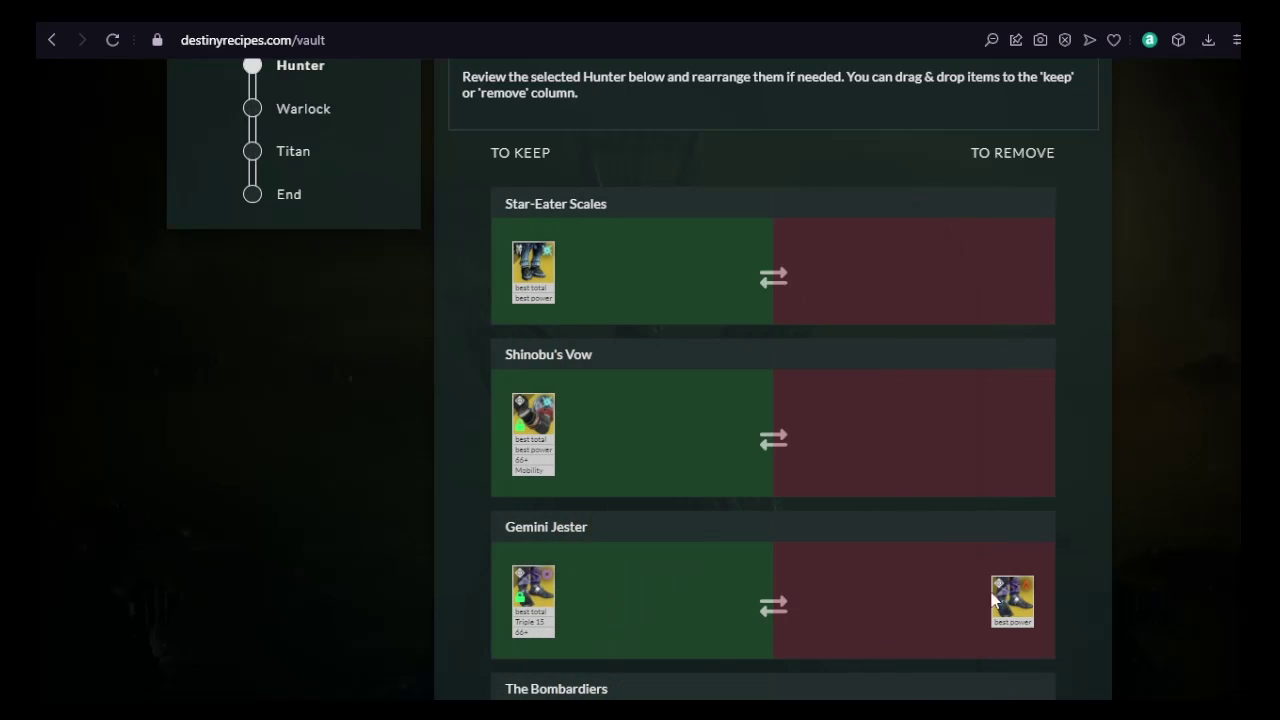
{"action": "mouse_move", "coordinate": [1012, 597]}
{"action": "mouse_move", "coordinate": [527, 600]}
Inspect the Iron Forerunner Mask and Icarus Drifter Mask stats and tags.
{"action": "scroll", "coordinate": [871, 517], "scroll_direction": "down", "scroll_amount": 15}
{"action": "scroll", "coordinate": [862, 490], "scroll_direction": "down", "scroll_amount": 10}
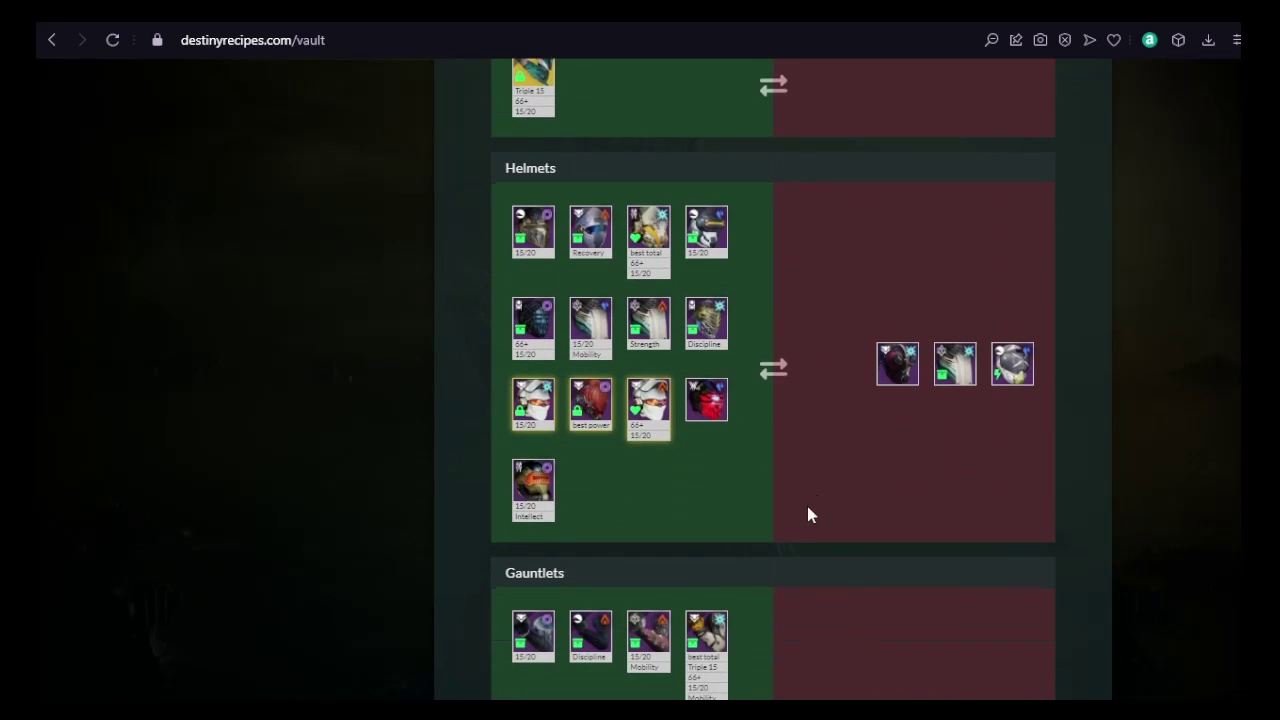
{"action": "mouse_move", "coordinate": [897, 367]}
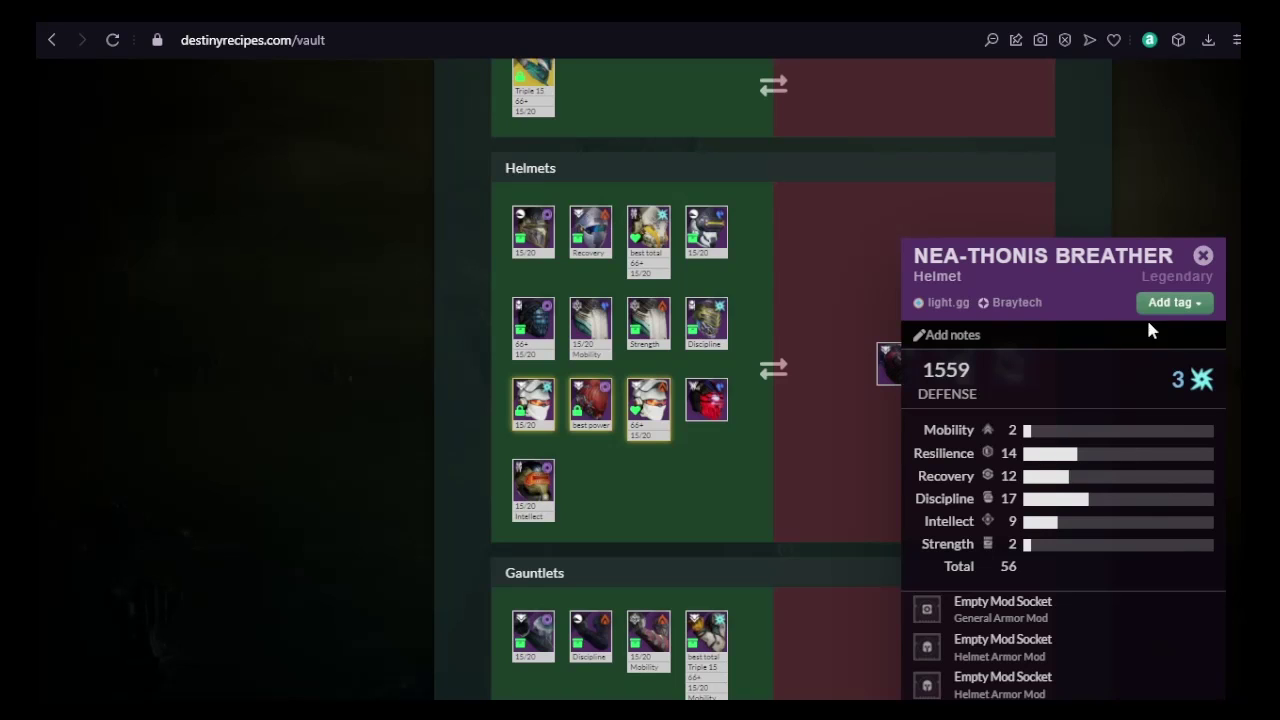
{"action": "left_click", "coordinate": [960, 367]}
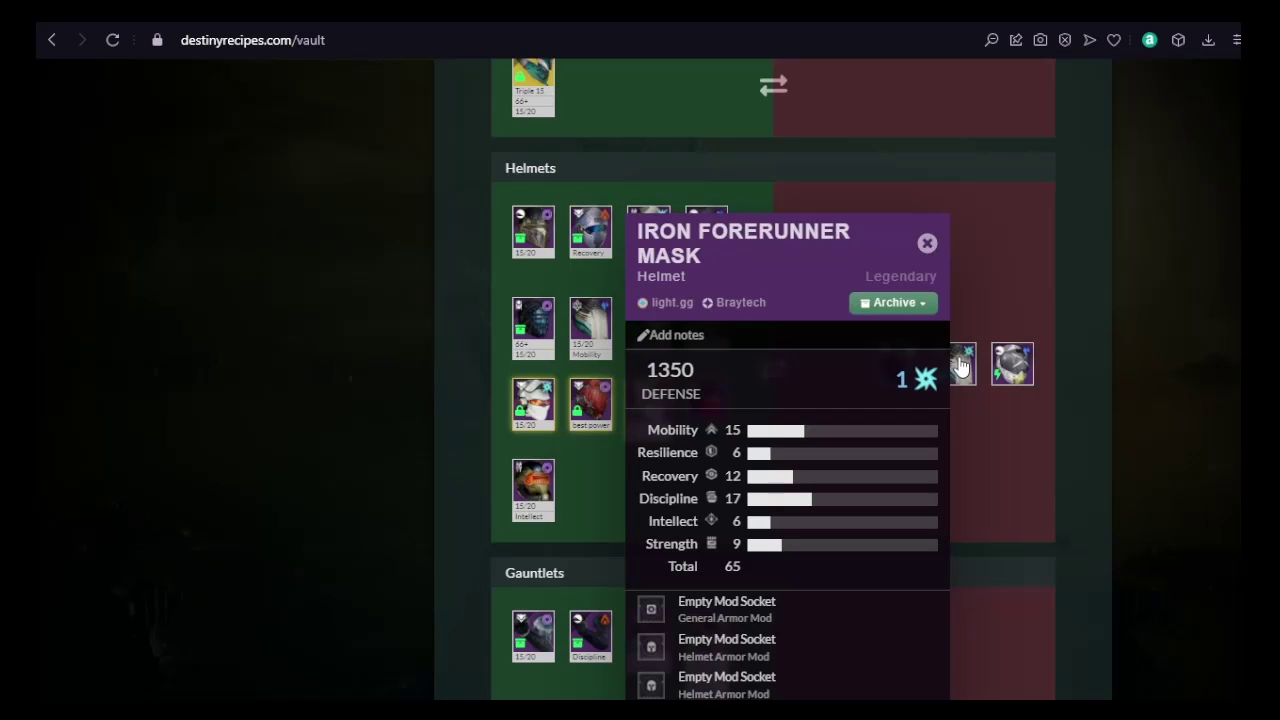
{"action": "left_click", "coordinate": [1012, 363]}
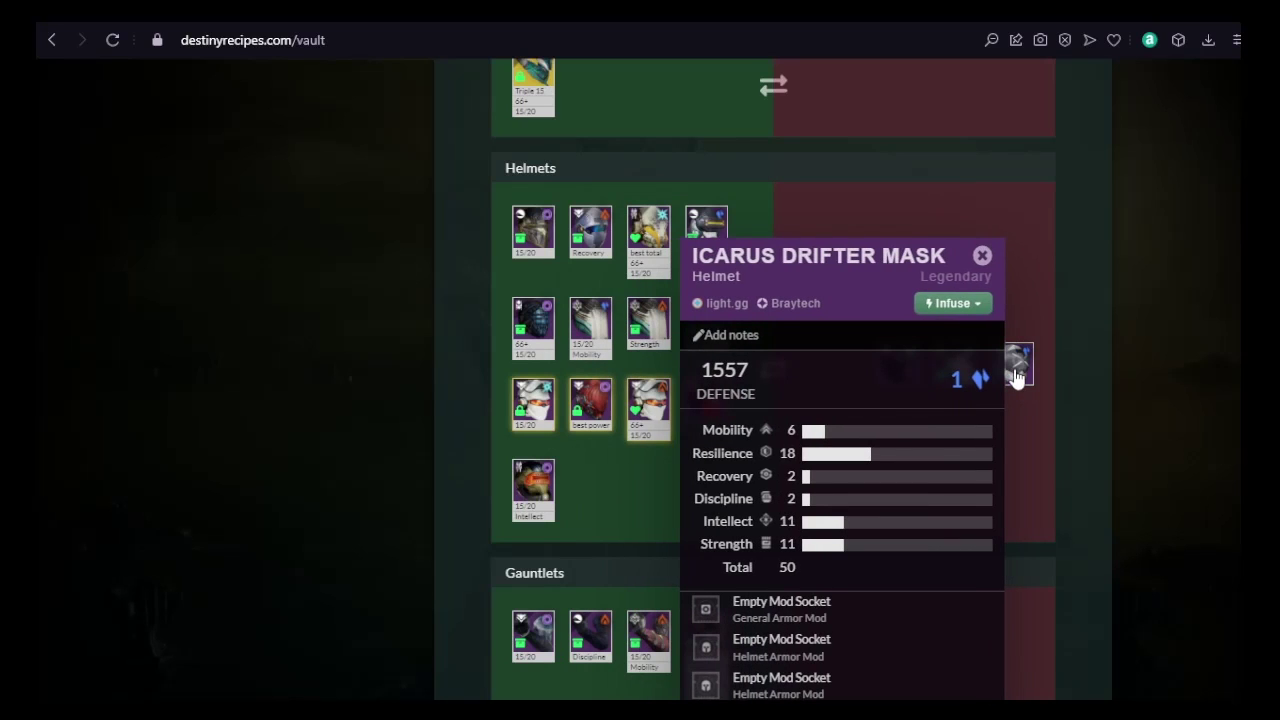
{"action": "left_click", "coordinate": [902, 504]}
Inspect the Tangled Web Grips and Iron Forerunner Grips stat cards.
{"action": "scroll", "coordinate": [948, 503], "scroll_direction": "down", "scroll_amount": 5}
{"action": "left_click", "coordinate": [897, 300]}
{"action": "left_click", "coordinate": [912, 421]}
{"action": "scroll", "coordinate": [912, 421], "scroll_direction": "down", "scroll_amount": 2}
{"action": "left_click", "coordinate": [948, 128]}
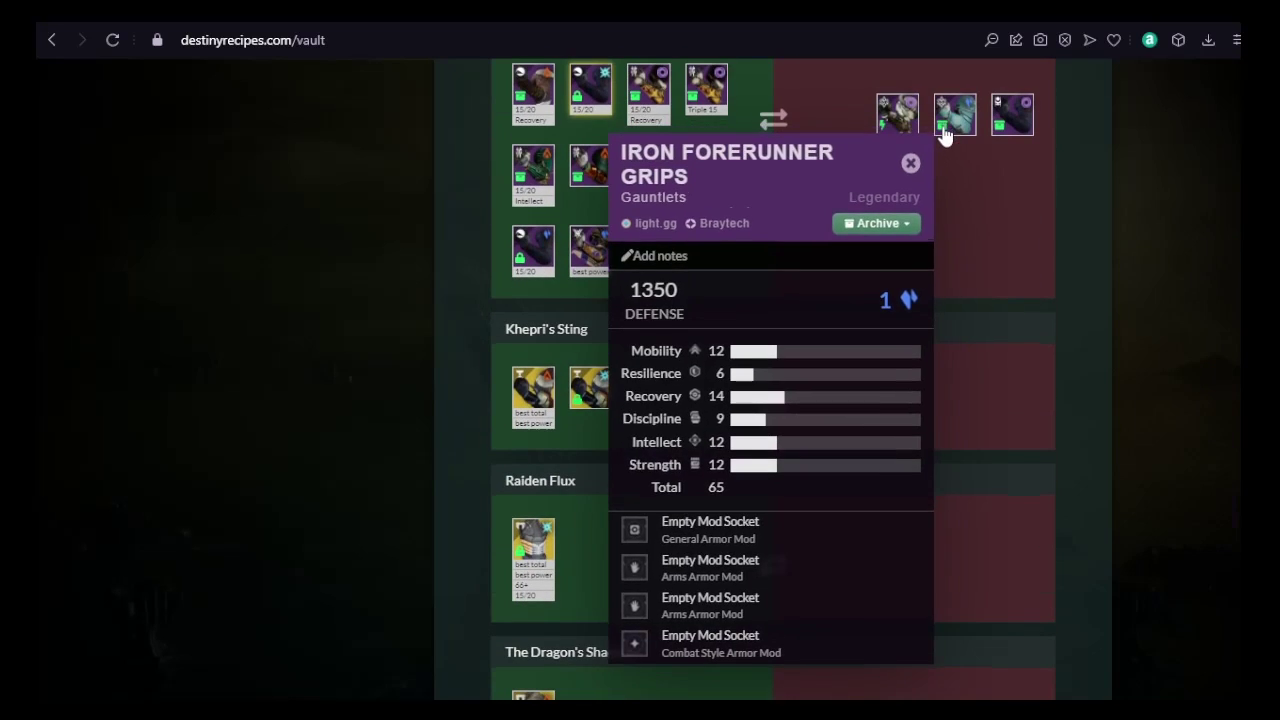
{"action": "left_click", "coordinate": [963, 209]}
{"action": "left_click", "coordinate": [955, 133]}
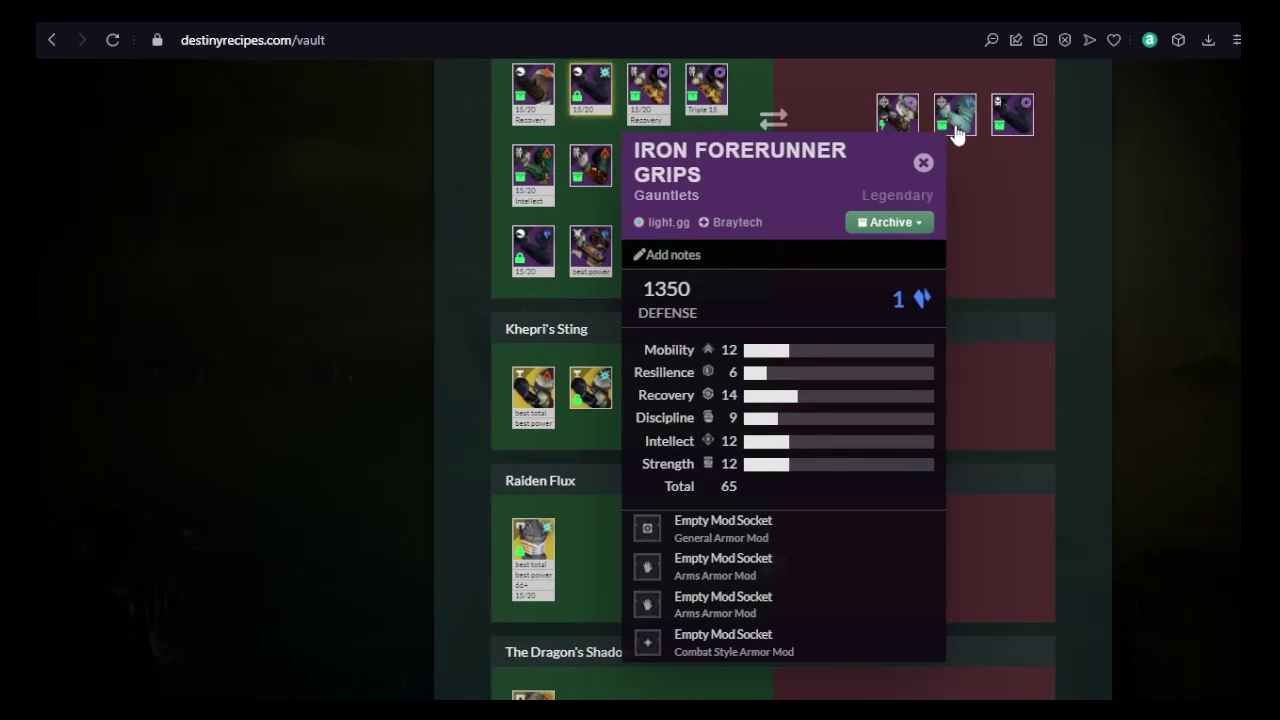
Inspect the Lightkin Vest and Red Moon Phantom Vest stats and tags.
{"action": "scroll", "coordinate": [957, 134], "scroll_direction": "down", "scroll_amount": 3}
{"action": "scroll", "coordinate": [980, 340], "scroll_direction": "down", "scroll_amount": 5}
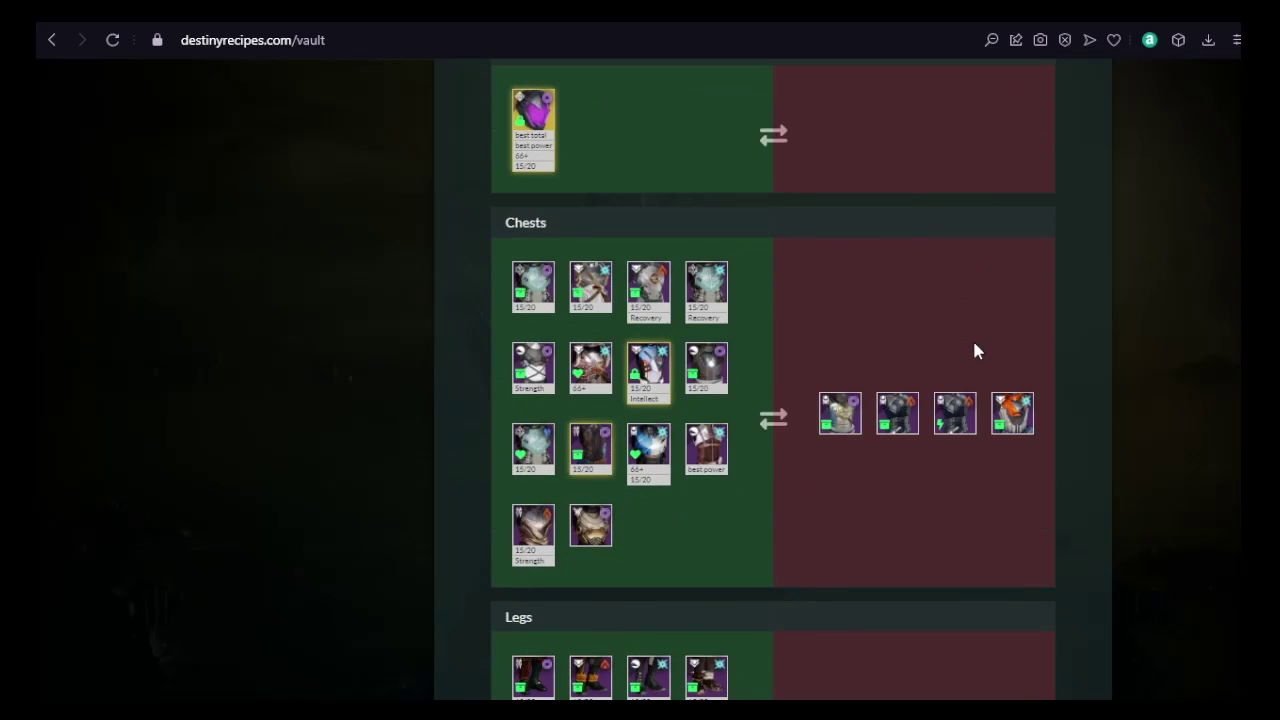
{"action": "left_click", "coordinate": [840, 413]}
{"action": "left_click", "coordinate": [900, 540]}
{"action": "left_click", "coordinate": [962, 424]}
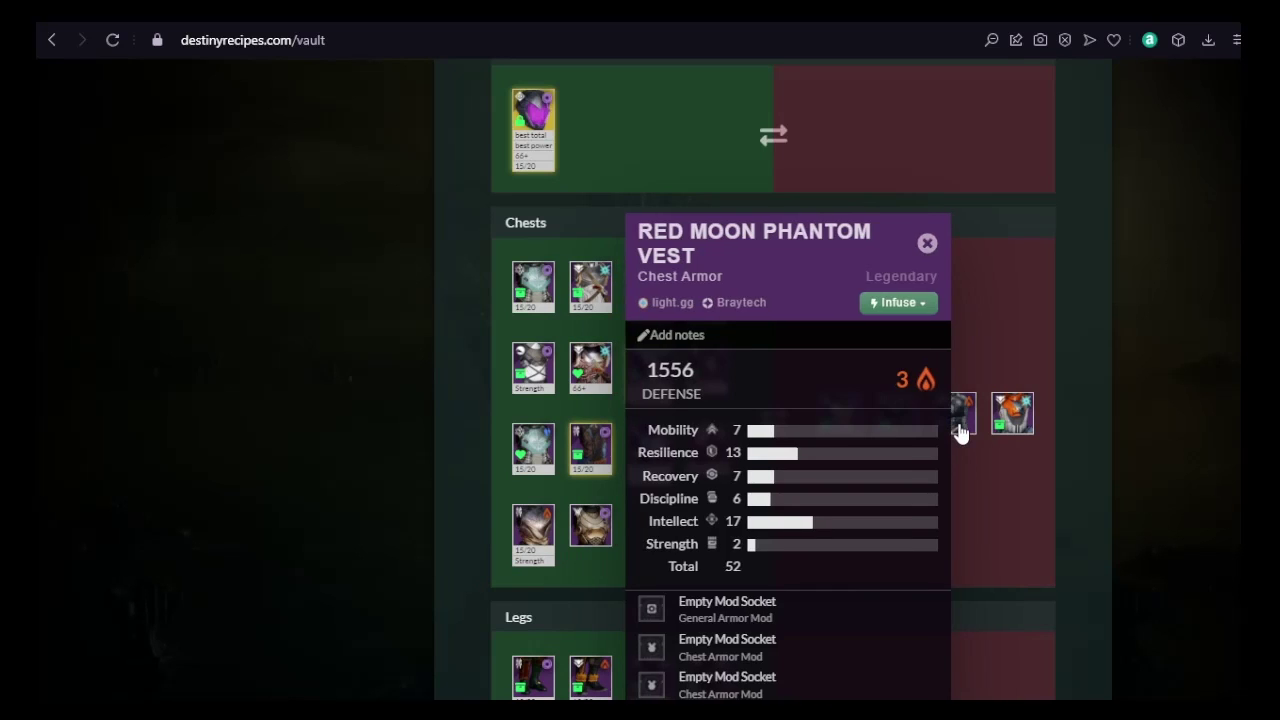
Inspect the Veritas Strides, Prime Zealot Strides and Holdfast Strides stat cards.
{"action": "scroll", "coordinate": [888, 471], "scroll_direction": "down", "scroll_amount": 5}
{"action": "left_click", "coordinate": [1013, 393]}
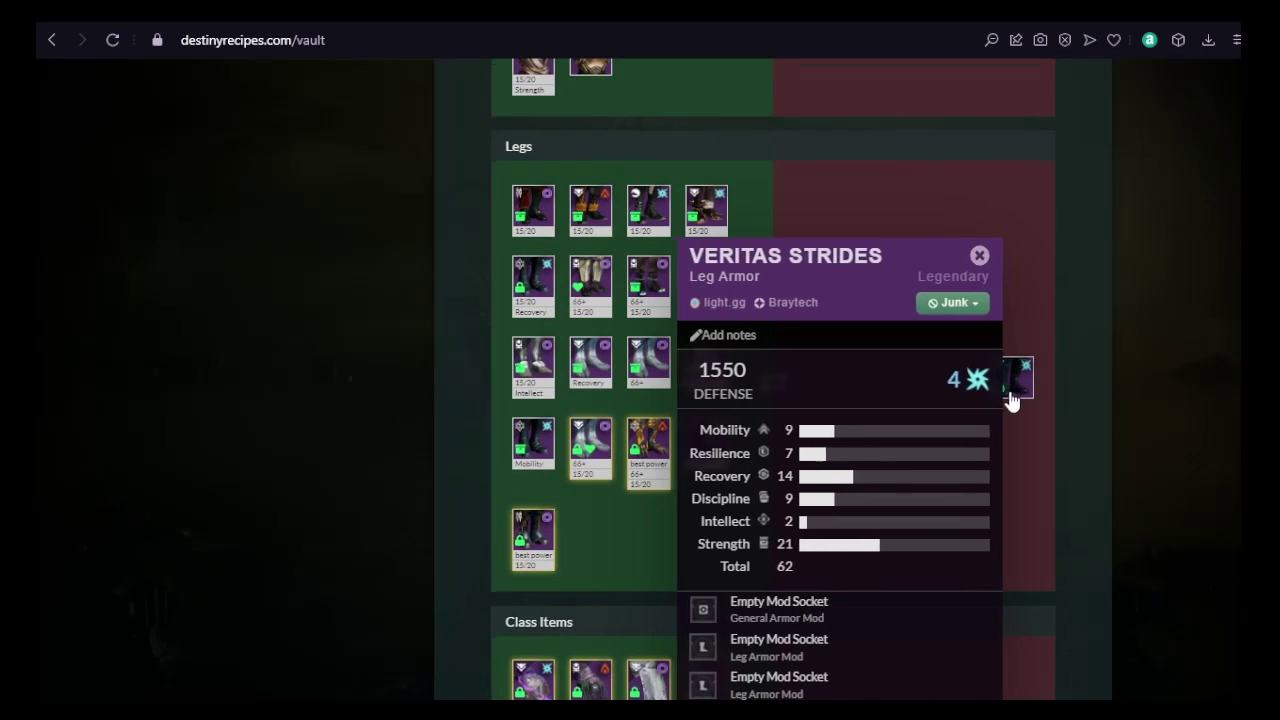
{"action": "left_click", "coordinate": [974, 490]}
{"action": "scroll", "coordinate": [970, 500], "scroll_direction": "down", "scroll_amount": 1}
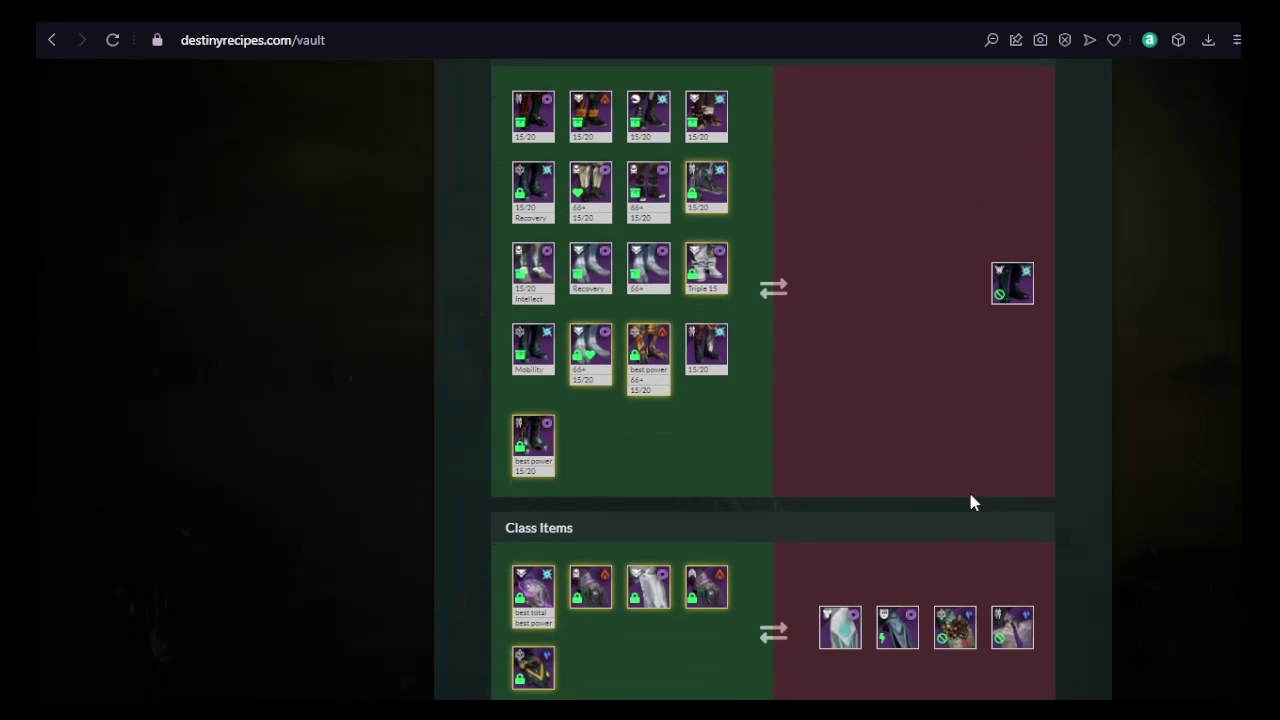
{"action": "left_click", "coordinate": [706, 187]}
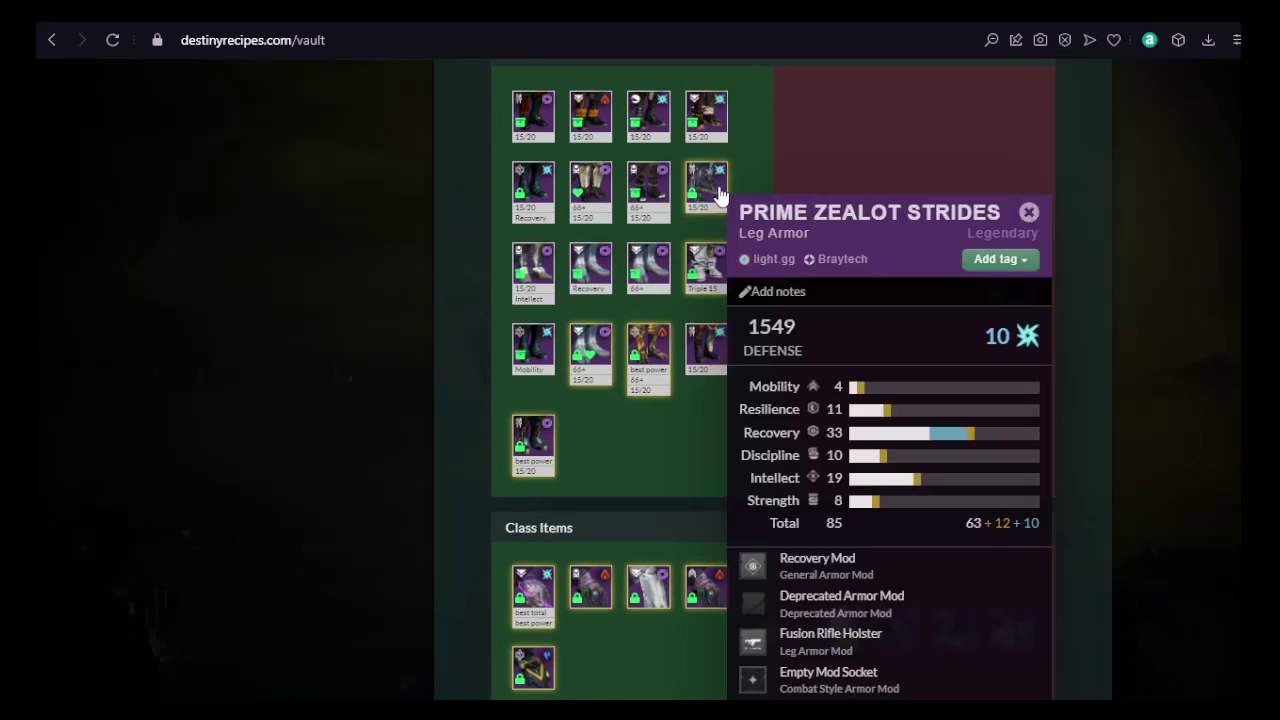
{"action": "left_click", "coordinate": [648, 115]}
{"action": "left_click", "coordinate": [706, 187]}
{"action": "left_click", "coordinate": [730, 217]}
{"action": "scroll", "coordinate": [767, 364], "scroll_direction": "down", "scroll_amount": 4}
{"action": "scroll", "coordinate": [956, 336], "scroll_direction": "up", "scroll_amount": 5}
{"action": "scroll", "coordinate": [956, 336], "scroll_direction": "up", "scroll_amount": 5}
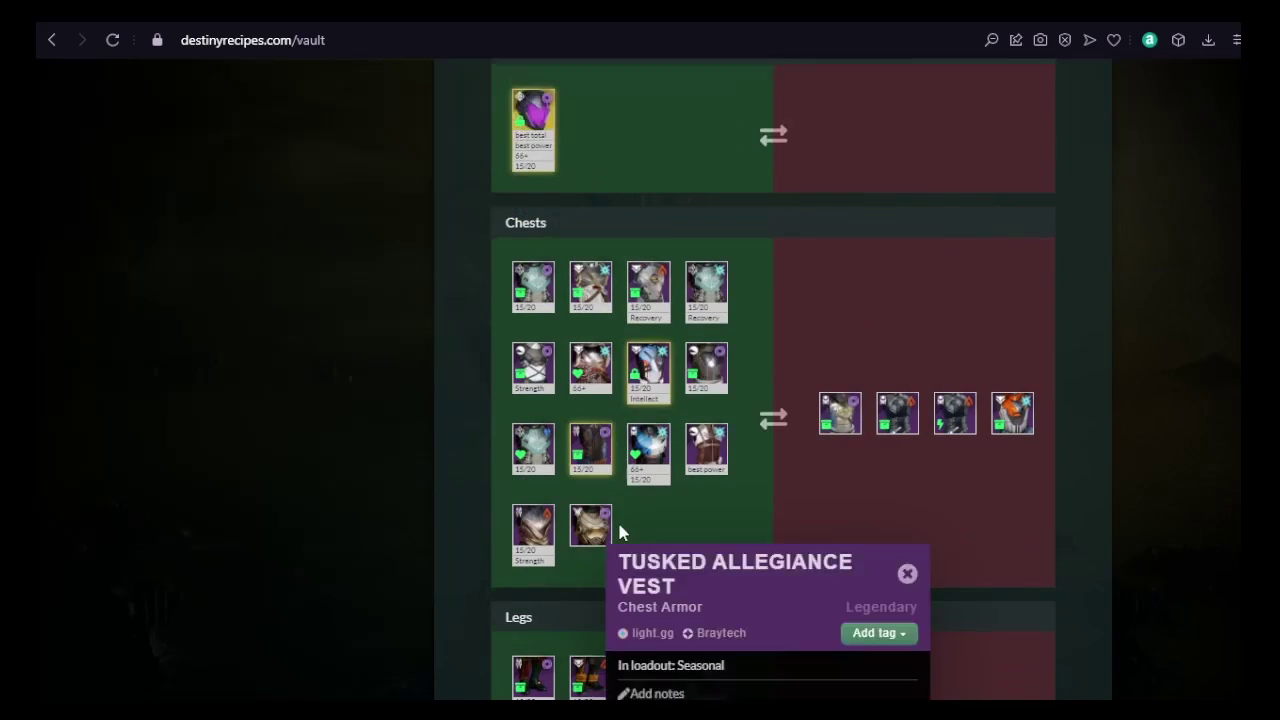
Inspect the Tusked Allegiance Vest, Lightkin Vest and Praefectus Cuirass details.
{"action": "left_click", "coordinate": [593, 533]}
{"action": "left_click", "coordinate": [593, 537]}
{"action": "left_click", "coordinate": [605, 472]}
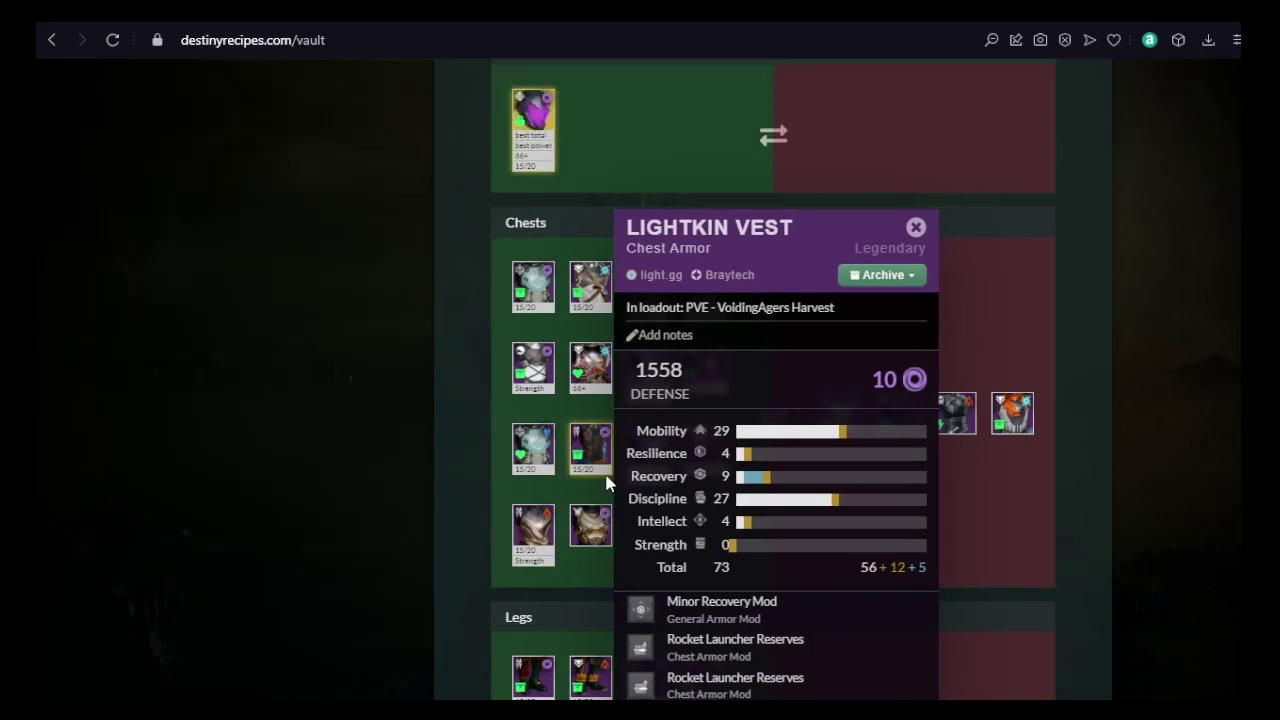
{"action": "left_click", "coordinate": [630, 484]}
{"action": "left_click", "coordinate": [630, 486]}
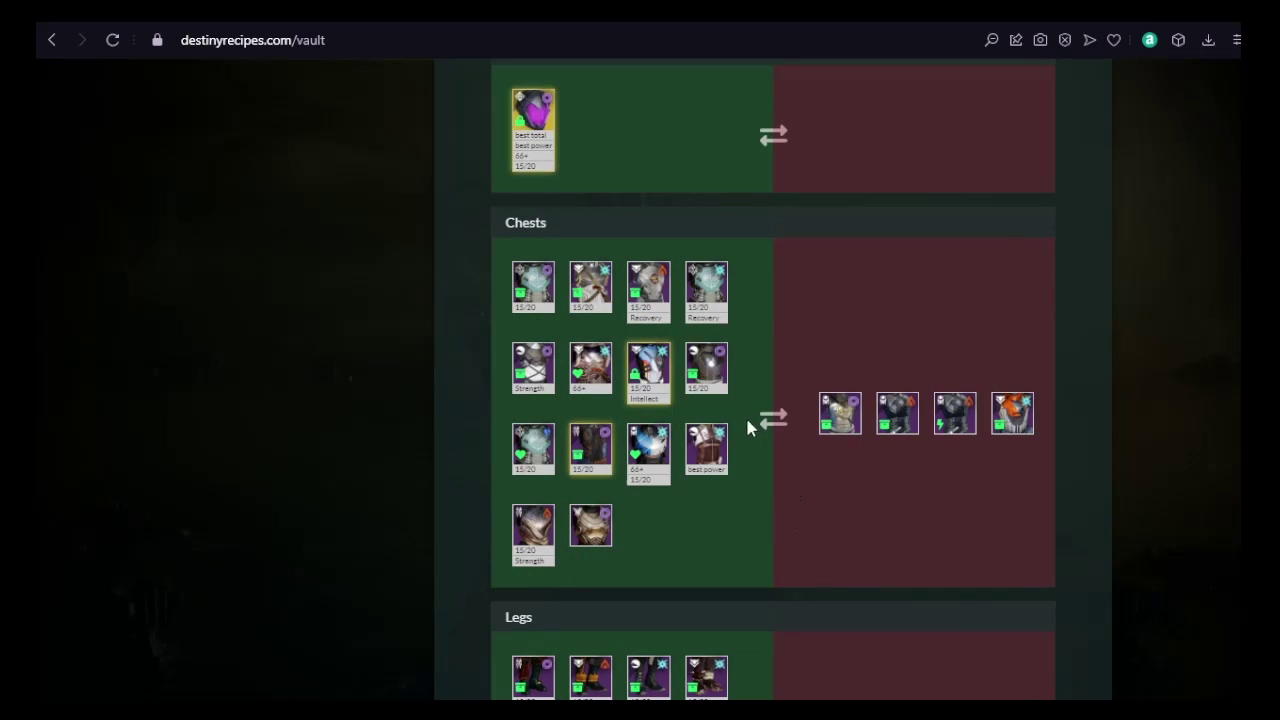
Compare the Flowing Vest (CODA), Icarus Drifter, Lightkin and Tusked Allegiance vests, then scroll to the bottom.
{"action": "left_click", "coordinate": [537, 365]}
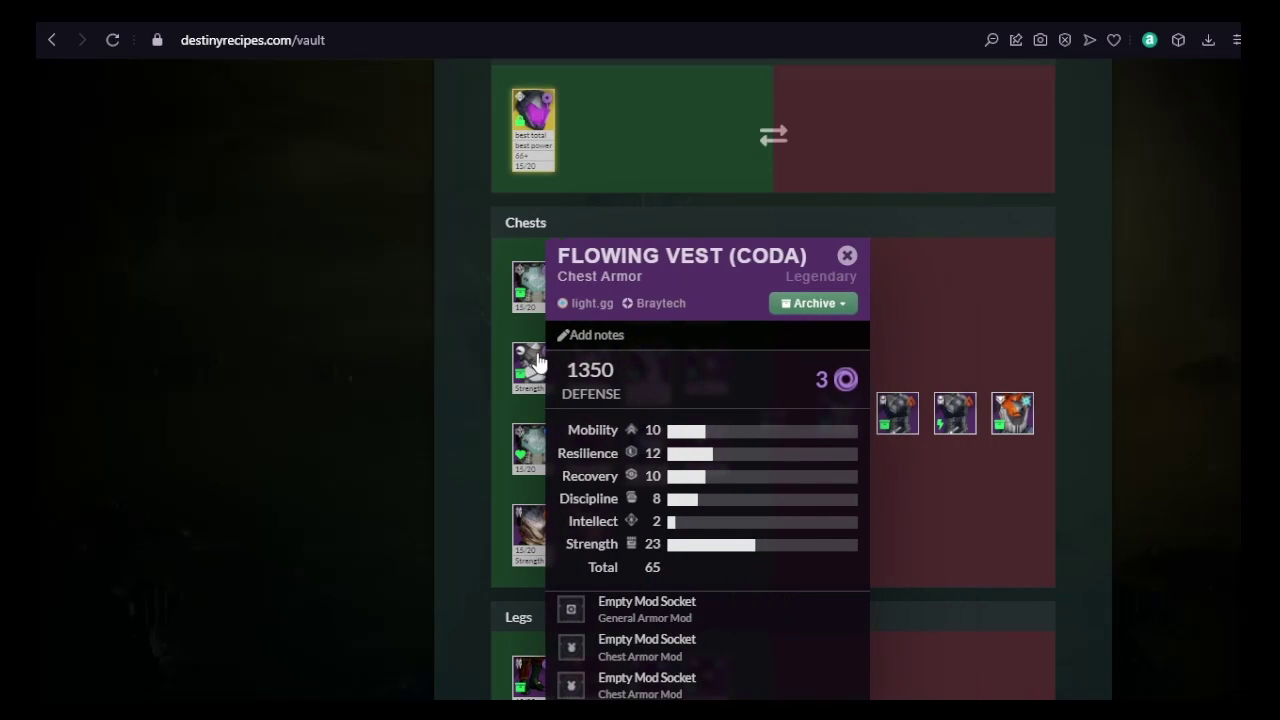
{"action": "left_click", "coordinate": [643, 366]}
{"action": "left_click", "coordinate": [590, 450]}
{"action": "left_click", "coordinate": [592, 527]}
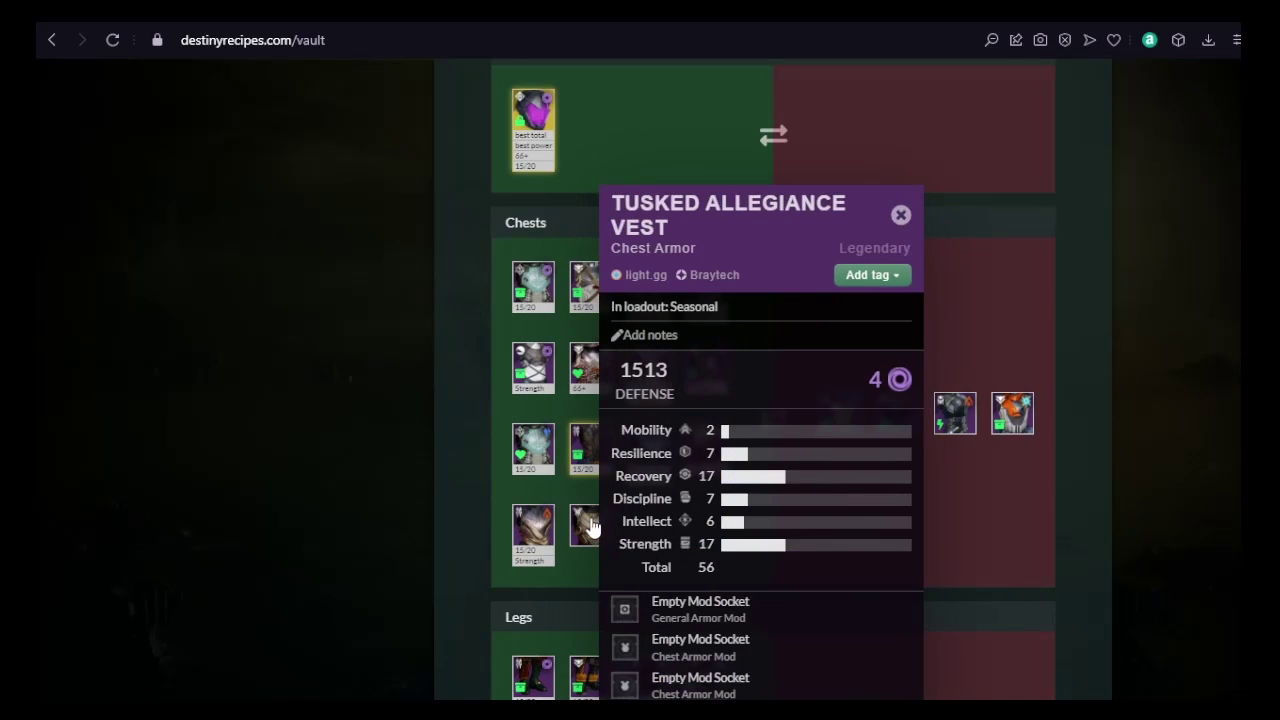
{"action": "left_click", "coordinate": [592, 527]}
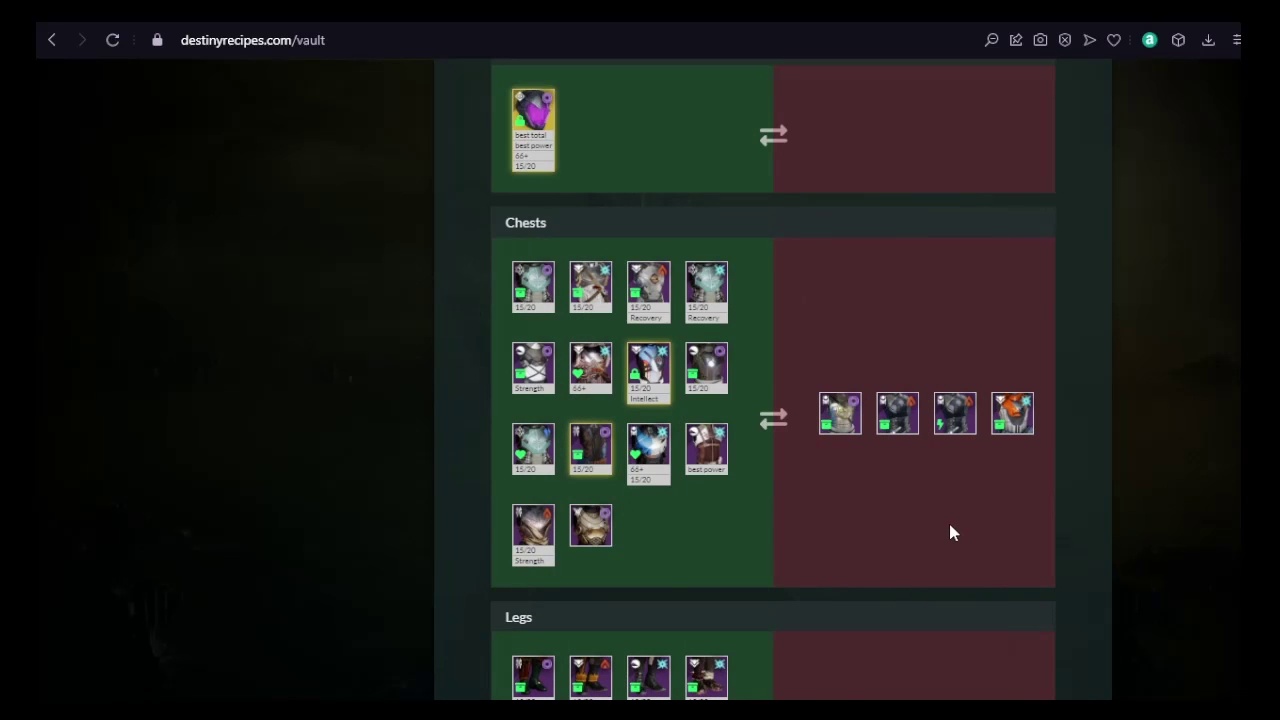
{"action": "scroll", "coordinate": [940, 520], "scroll_direction": "down", "scroll_amount": 15}
{"action": "scroll", "coordinate": [930, 515], "scroll_direction": "down", "scroll_amount": 10}
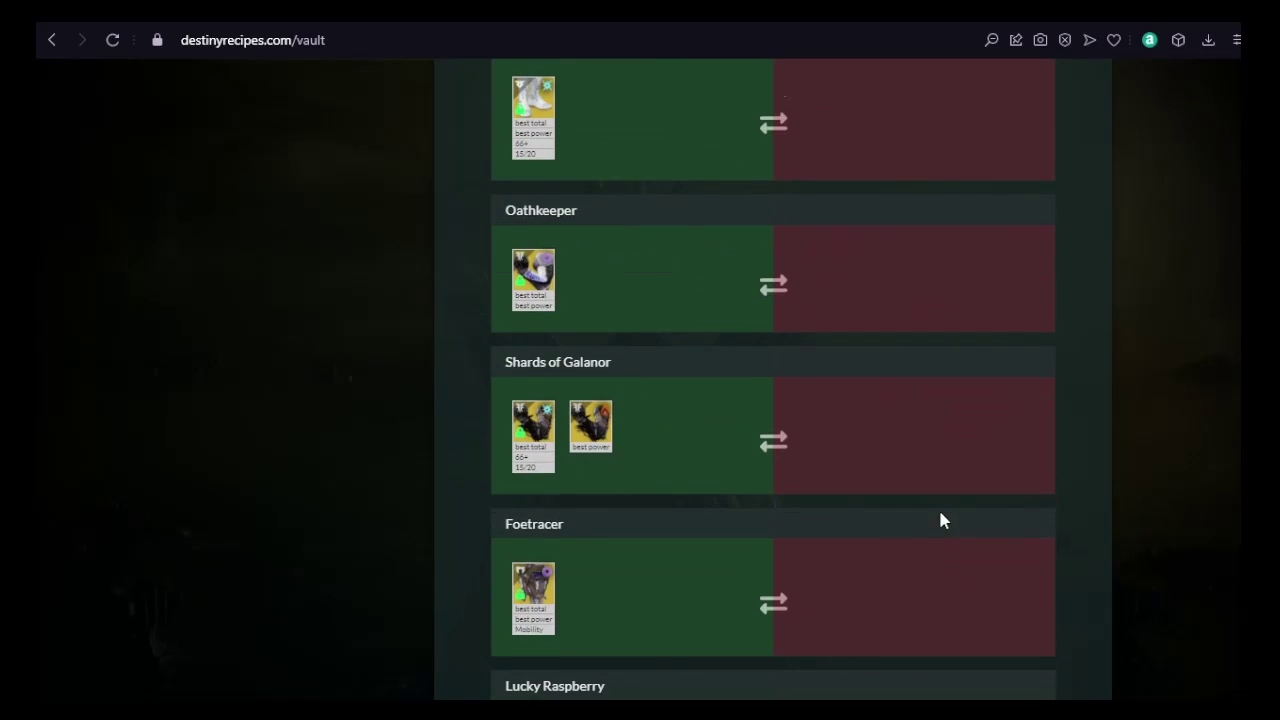
Step through the Warlock and Titan armor results to the Final Review summary.
{"action": "left_click", "coordinate": [1030, 600]}
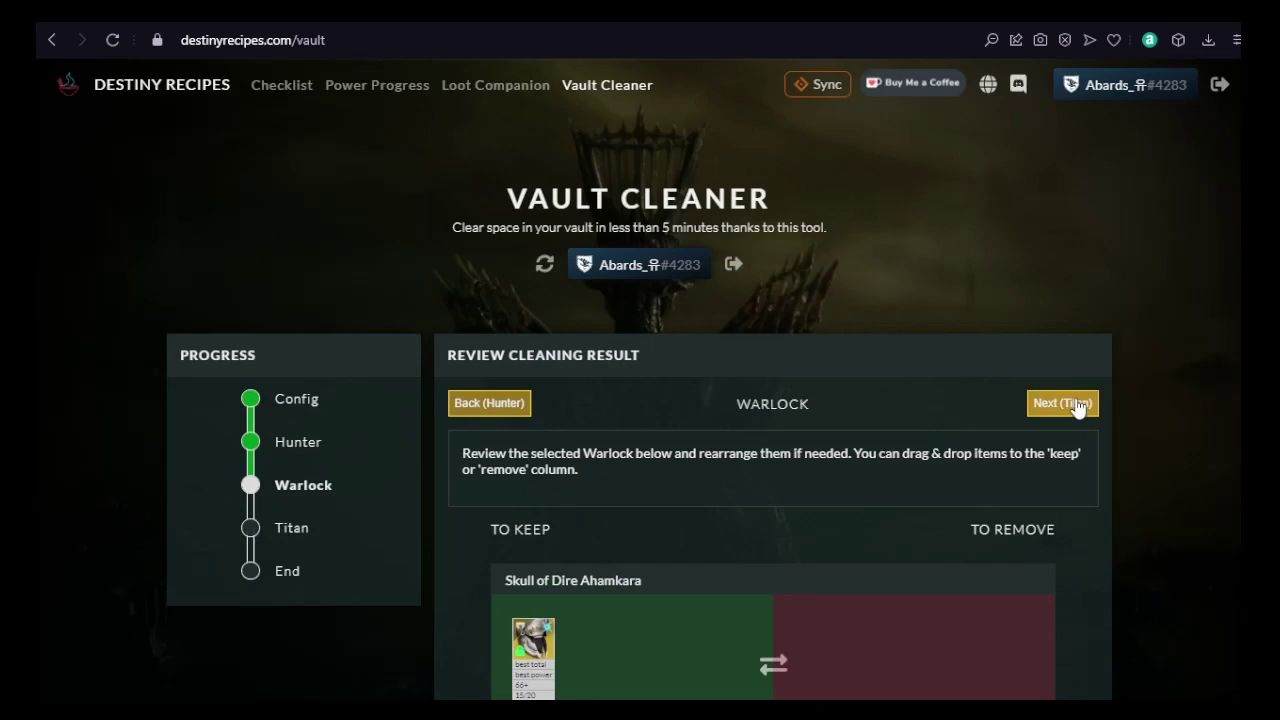
{"action": "scroll", "coordinate": [1020, 432], "scroll_direction": "down", "scroll_amount": 10}
{"action": "scroll", "coordinate": [1005, 425], "scroll_direction": "down", "scroll_amount": 15}
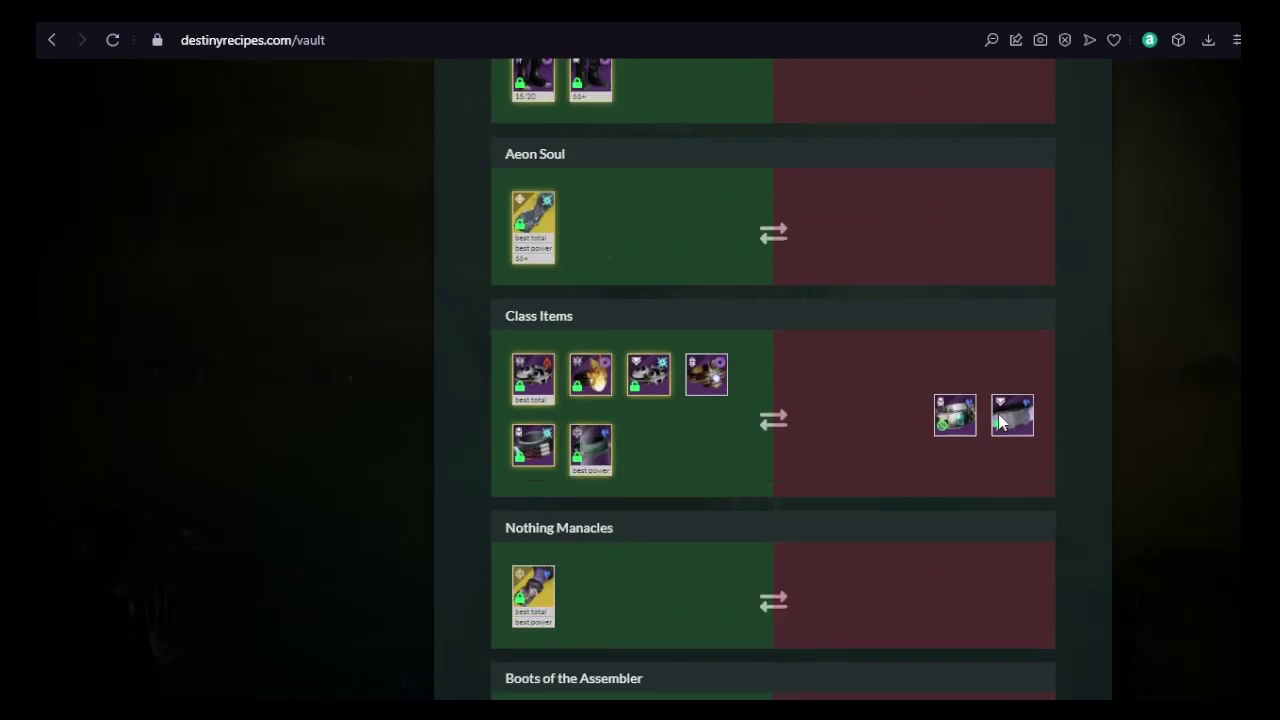
{"action": "scroll", "coordinate": [998, 421], "scroll_direction": "down", "scroll_amount": 15}
{"action": "scroll", "coordinate": [995, 418], "scroll_direction": "down", "scroll_amount": 10}
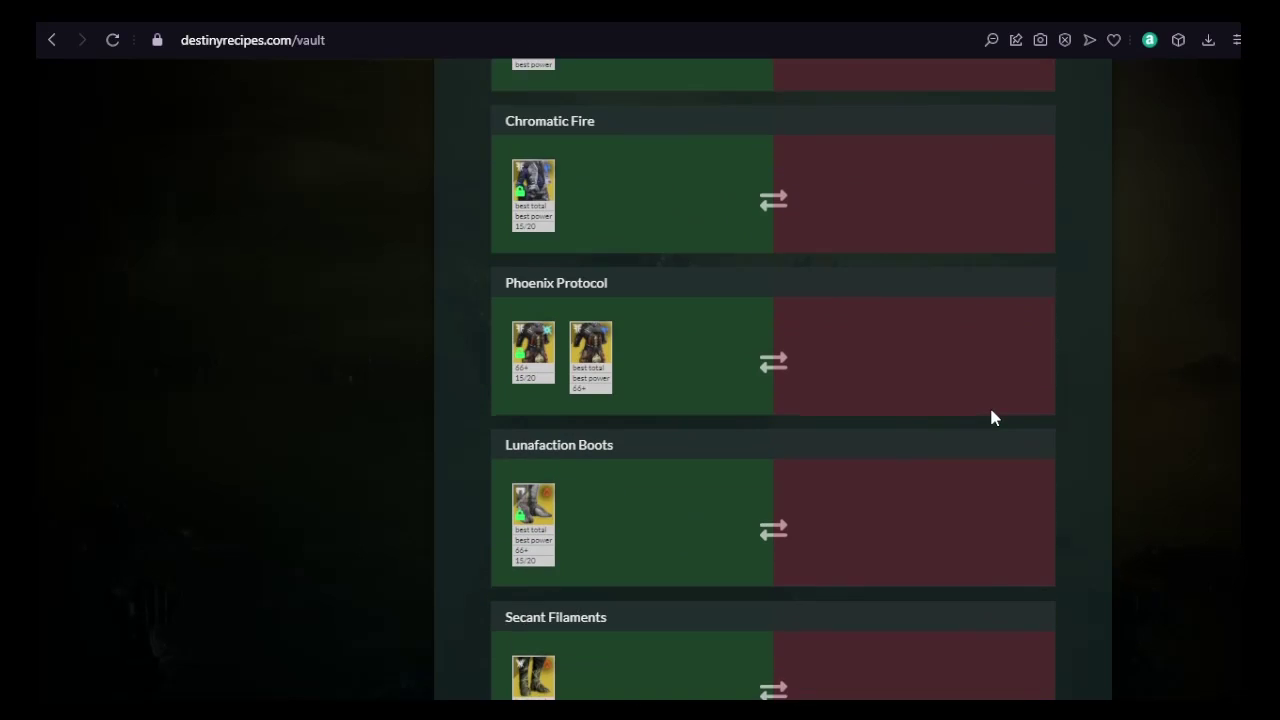
{"action": "left_click", "coordinate": [1047, 590]}
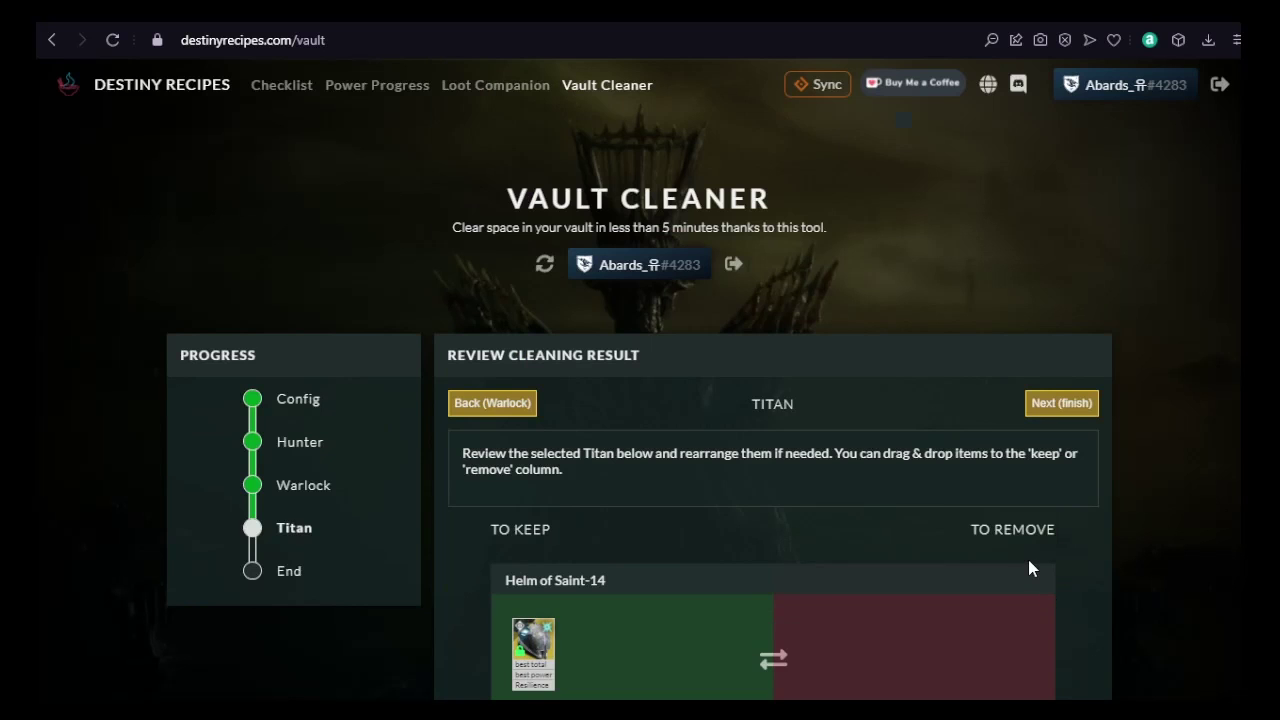
{"action": "scroll", "coordinate": [1125, 470], "scroll_direction": "down", "scroll_amount": 2}
{"action": "left_click", "coordinate": [1068, 216]}
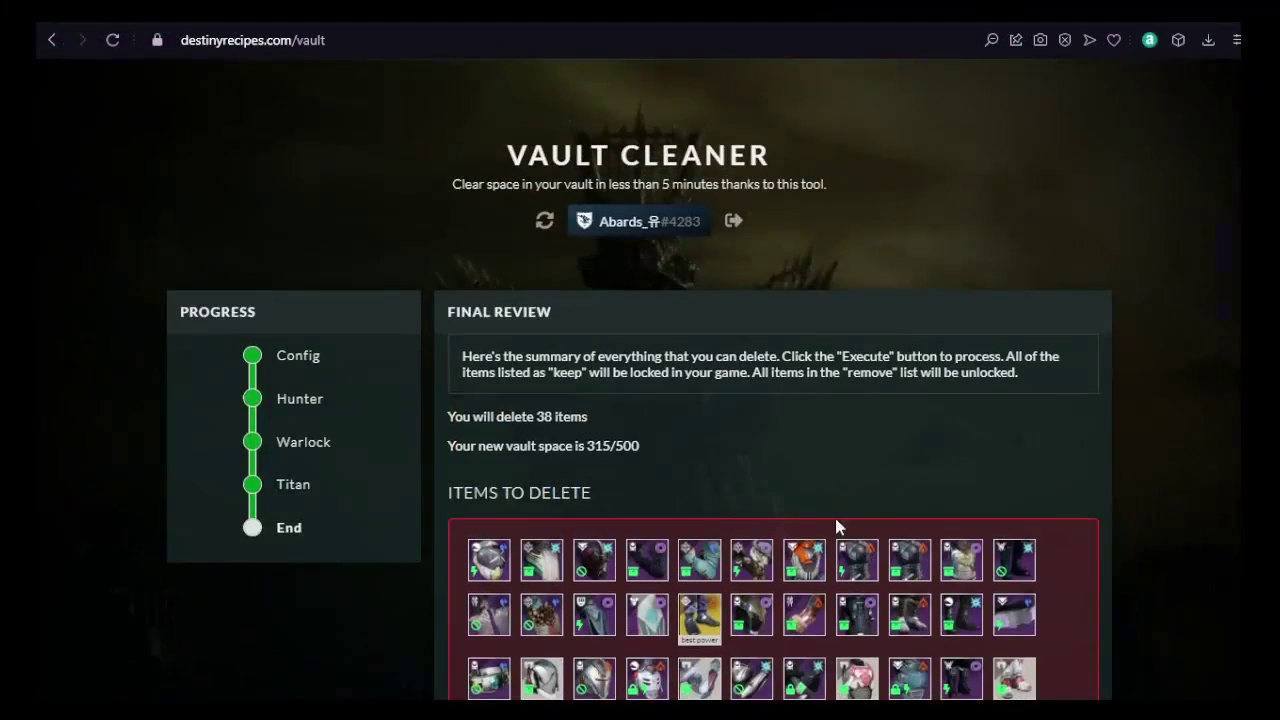
{"action": "scroll", "coordinate": [790, 515], "scroll_direction": "down", "scroll_amount": 3}
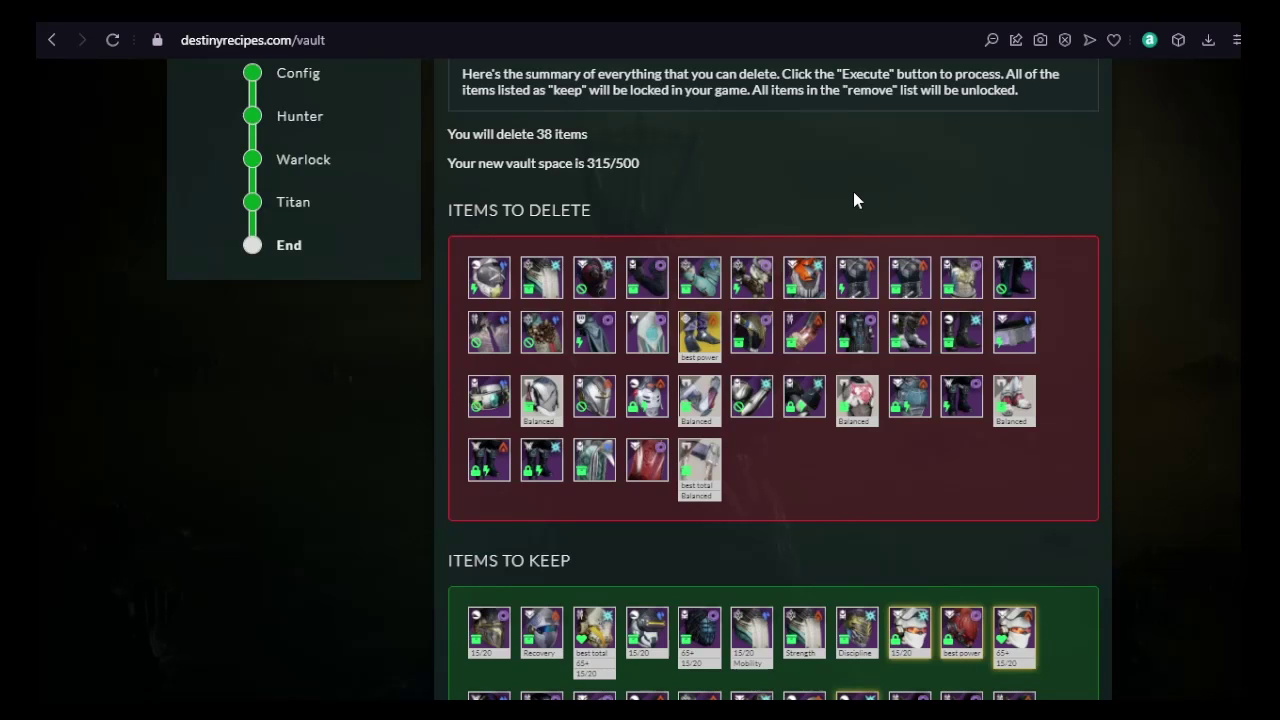
{"action": "scroll", "coordinate": [854, 200], "scroll_direction": "down", "scroll_amount": 10}
{"action": "scroll", "coordinate": [1129, 446], "scroll_direction": "down", "scroll_amount": 10}
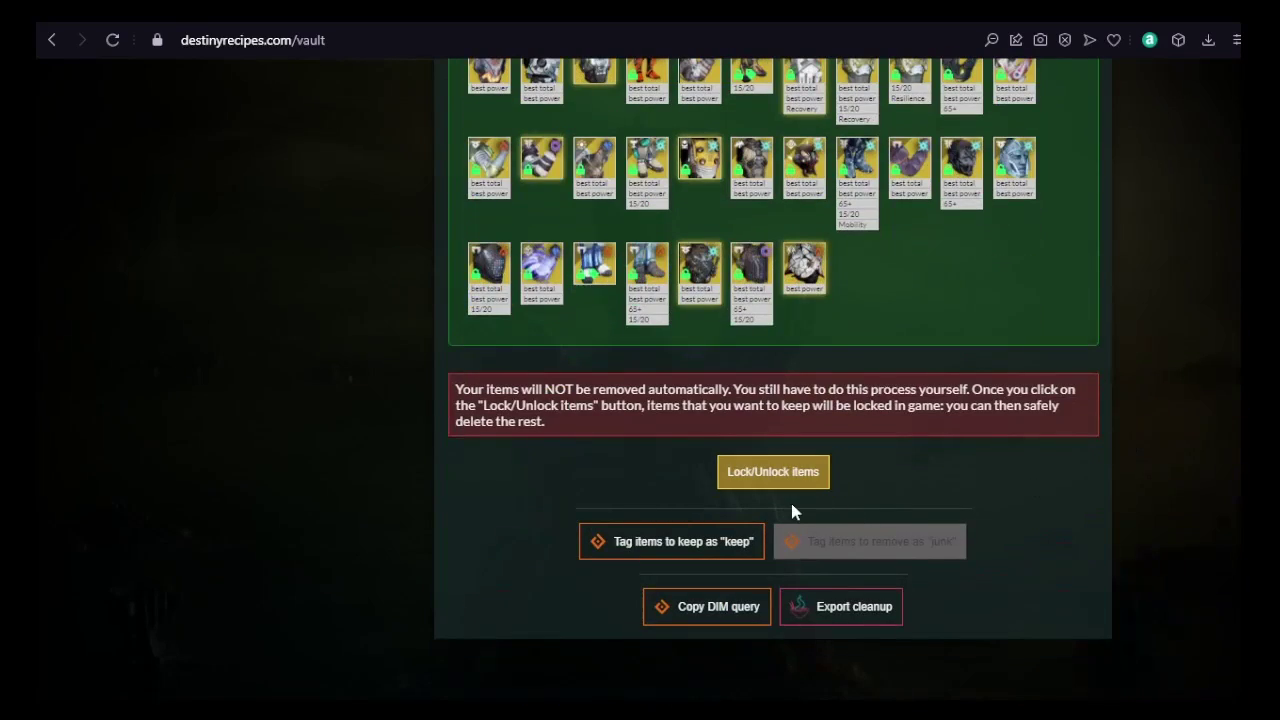
Lock kept items and unlock the rest in game, then inspect the Synthoceps.
{"action": "left_click", "coordinate": [786, 478]}
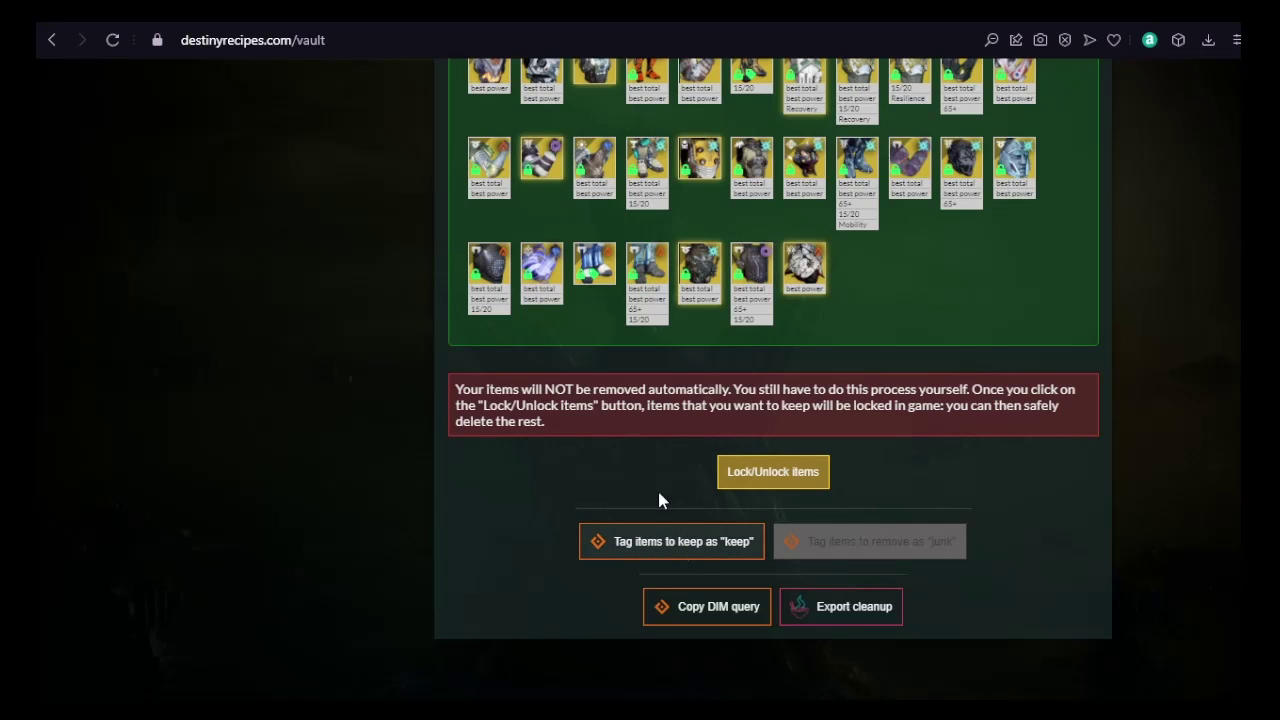
{"action": "scroll", "coordinate": [710, 290], "scroll_direction": "up", "scroll_amount": 2}
{"action": "left_click", "coordinate": [752, 172]}
Inspect the Tusked Allegiance Plate and Lightkin Boots details.
{"action": "scroll", "coordinate": [837, 457], "scroll_direction": "down", "scroll_amount": 2}
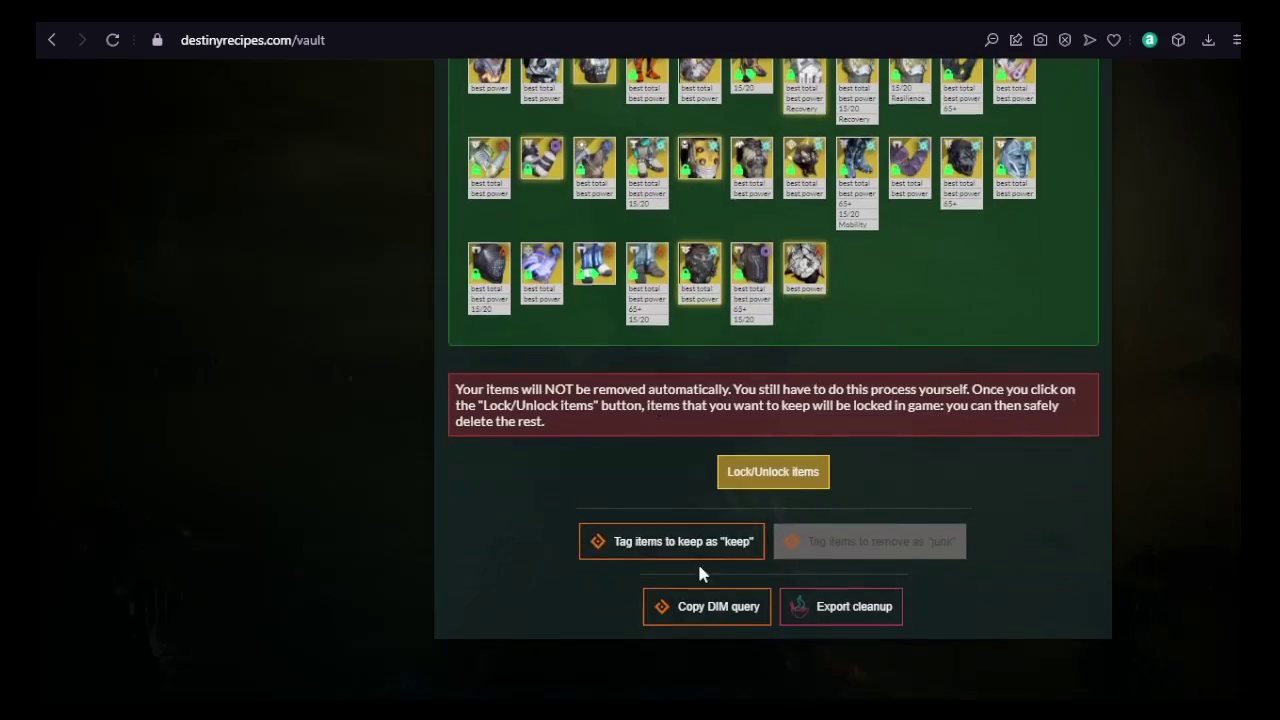
{"action": "scroll", "coordinate": [957, 449], "scroll_direction": "up", "scroll_amount": 10}
{"action": "left_click", "coordinate": [986, 386]}
{"action": "left_click", "coordinate": [966, 443]}
{"action": "scroll", "coordinate": [966, 443], "scroll_direction": "up", "scroll_amount": 7}
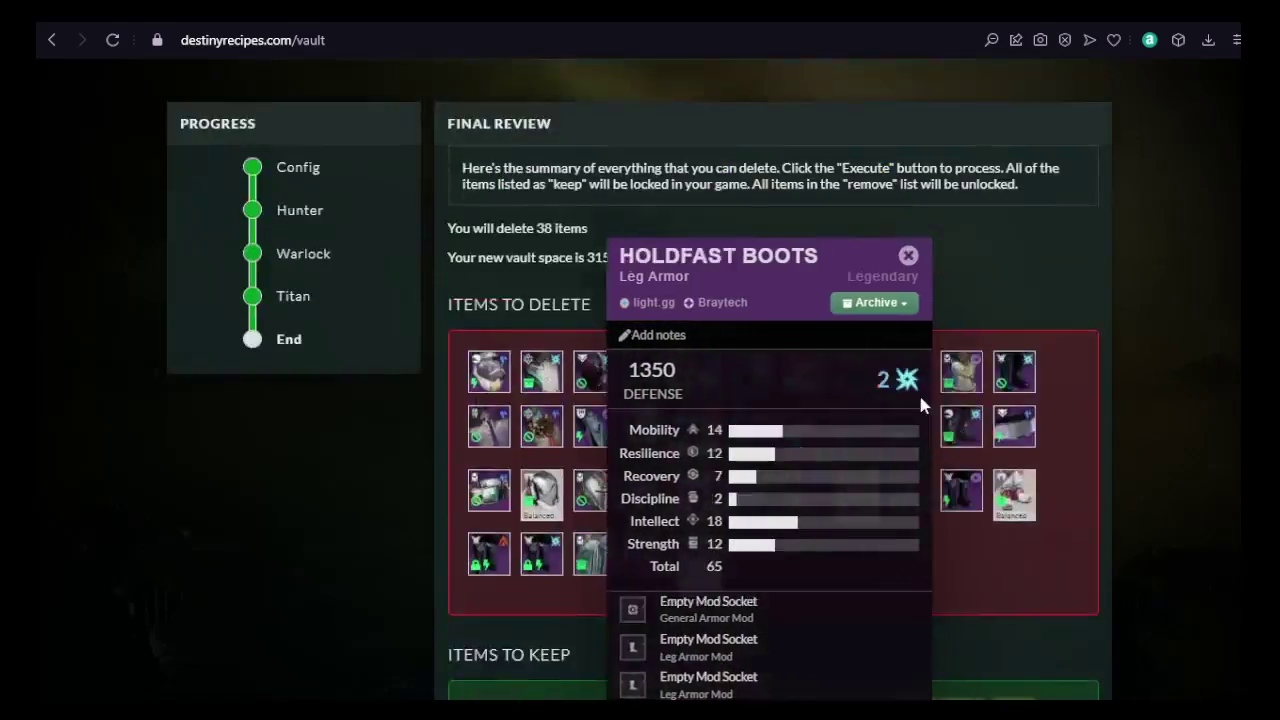
{"action": "mouse_move", "coordinate": [940, 477]}
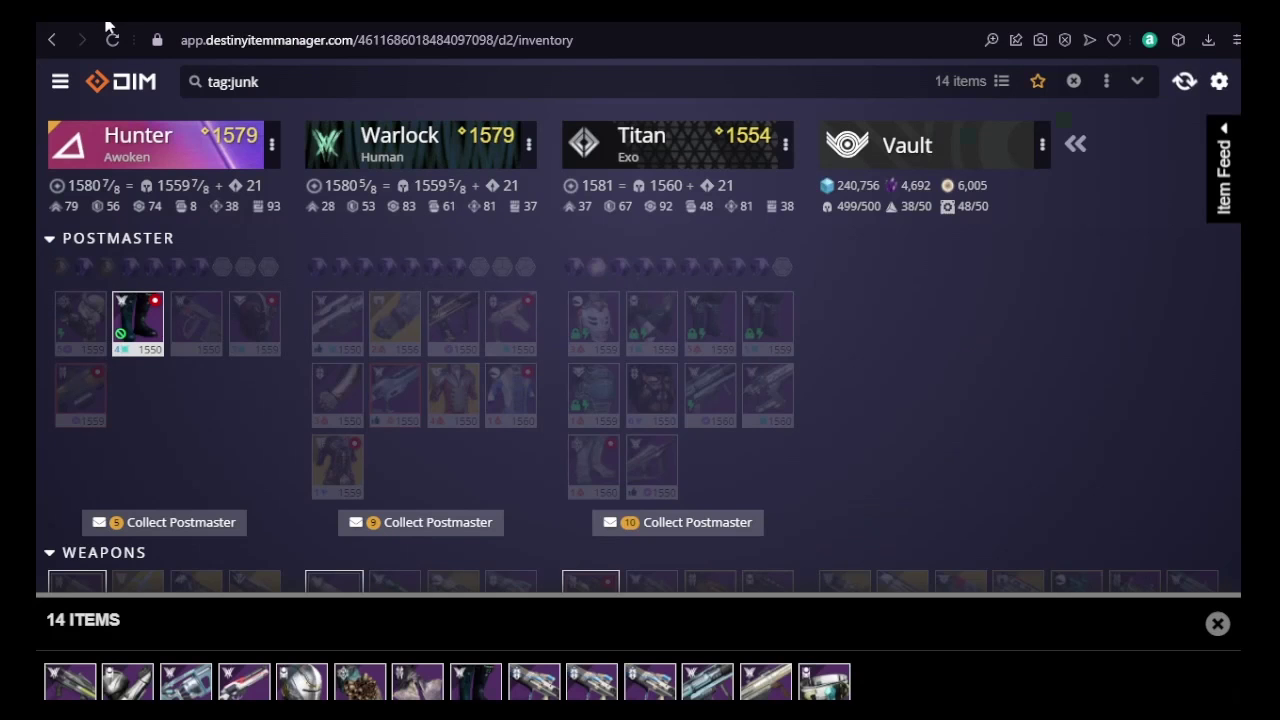
Refresh the tag:junk search and retag Gemini Jester and Pyrrhic Ascent Cloak as Infuse.
{"action": "triple_click", "coordinate": [566, 86]}
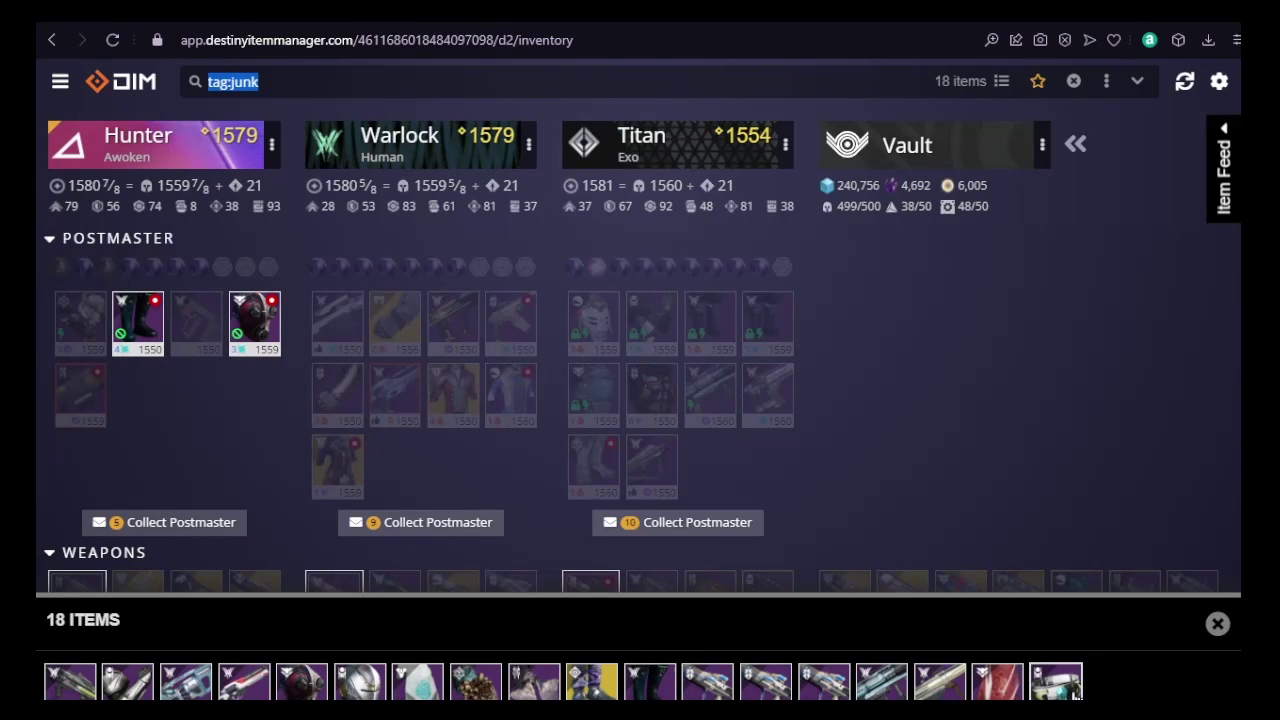
{"action": "left_click", "coordinate": [598, 686]}
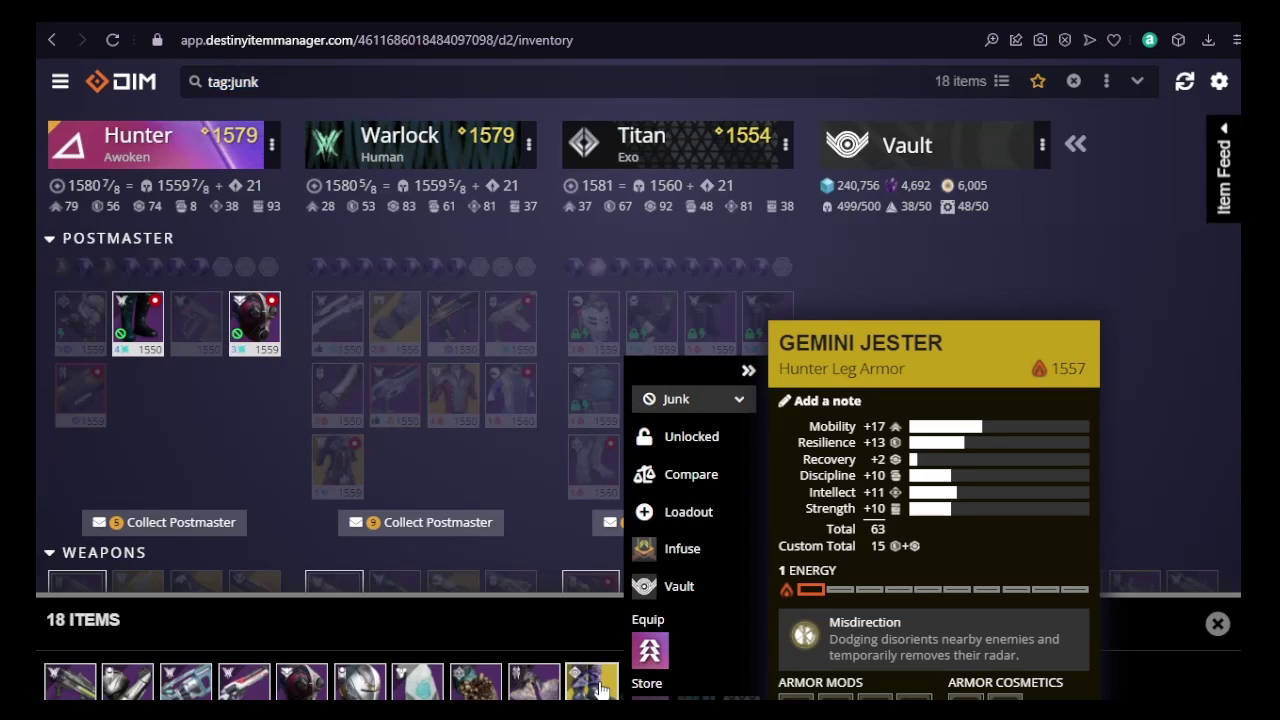
{"action": "key", "text": "shift+4"}
{"action": "left_click", "coordinate": [1179, 430]}
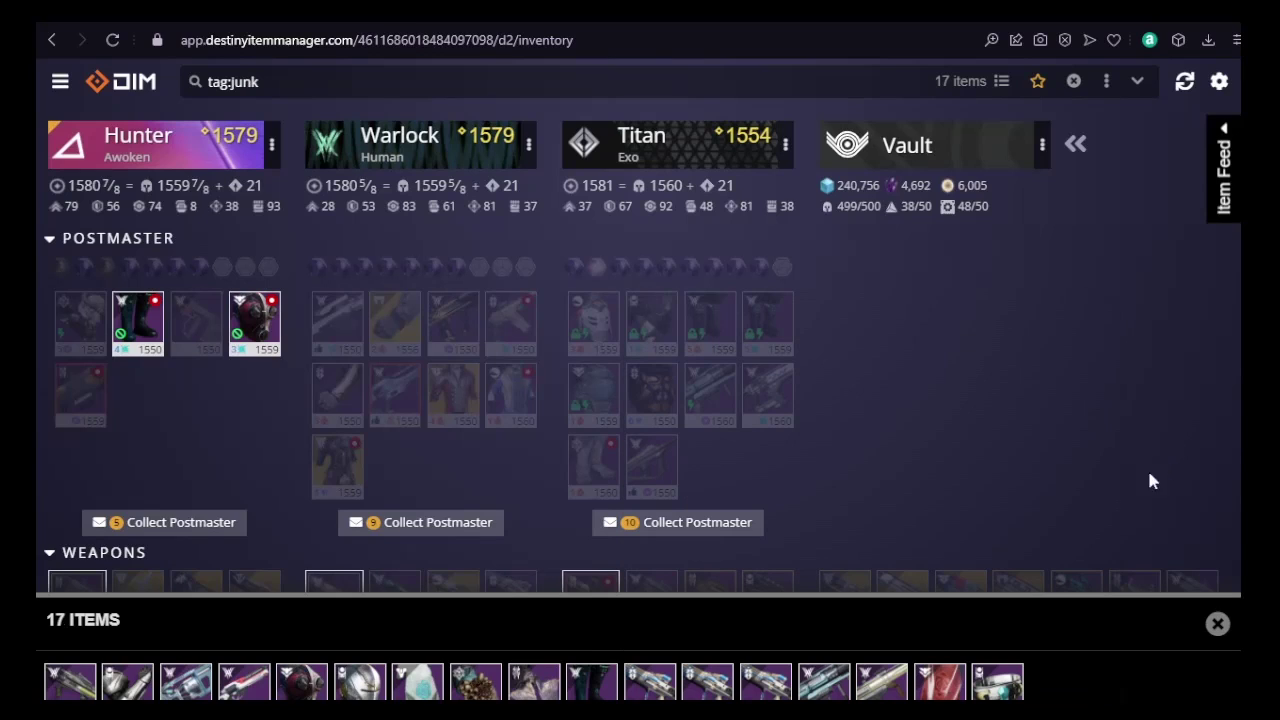
{"action": "left_click", "coordinate": [533, 686]}
{"action": "key", "text": "shift+4"}
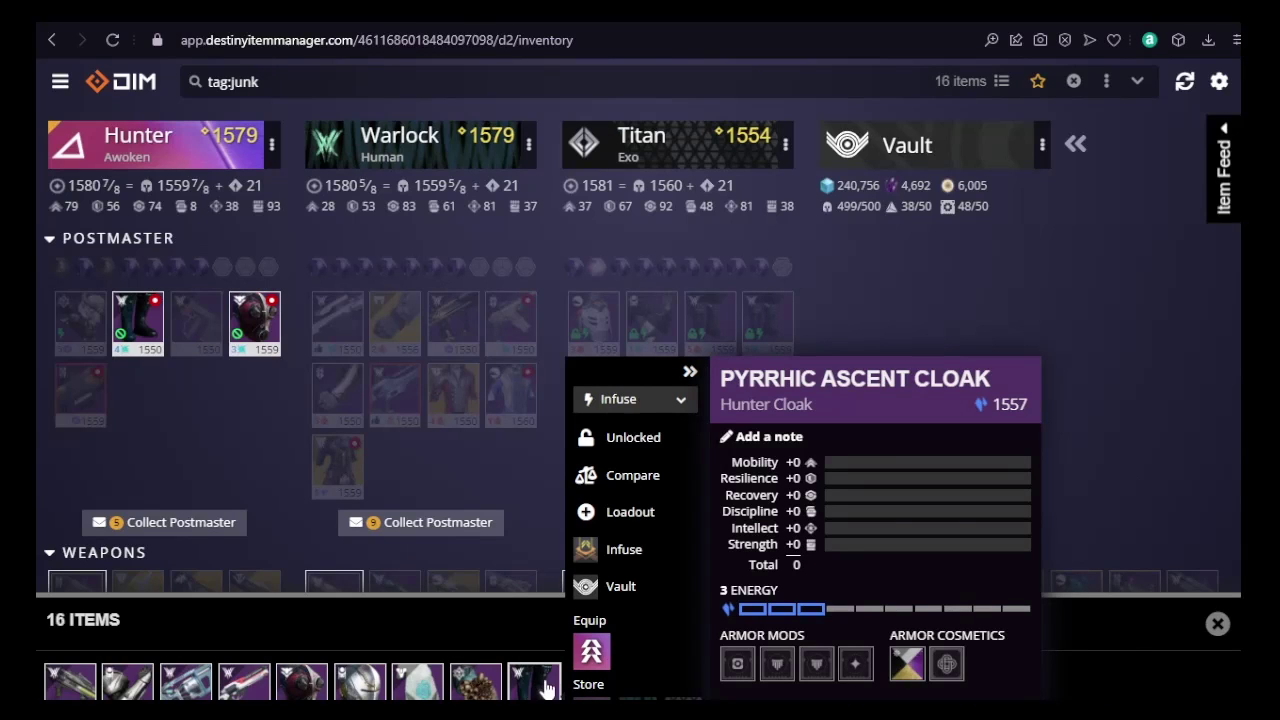
{"action": "left_click", "coordinate": [1130, 432]}
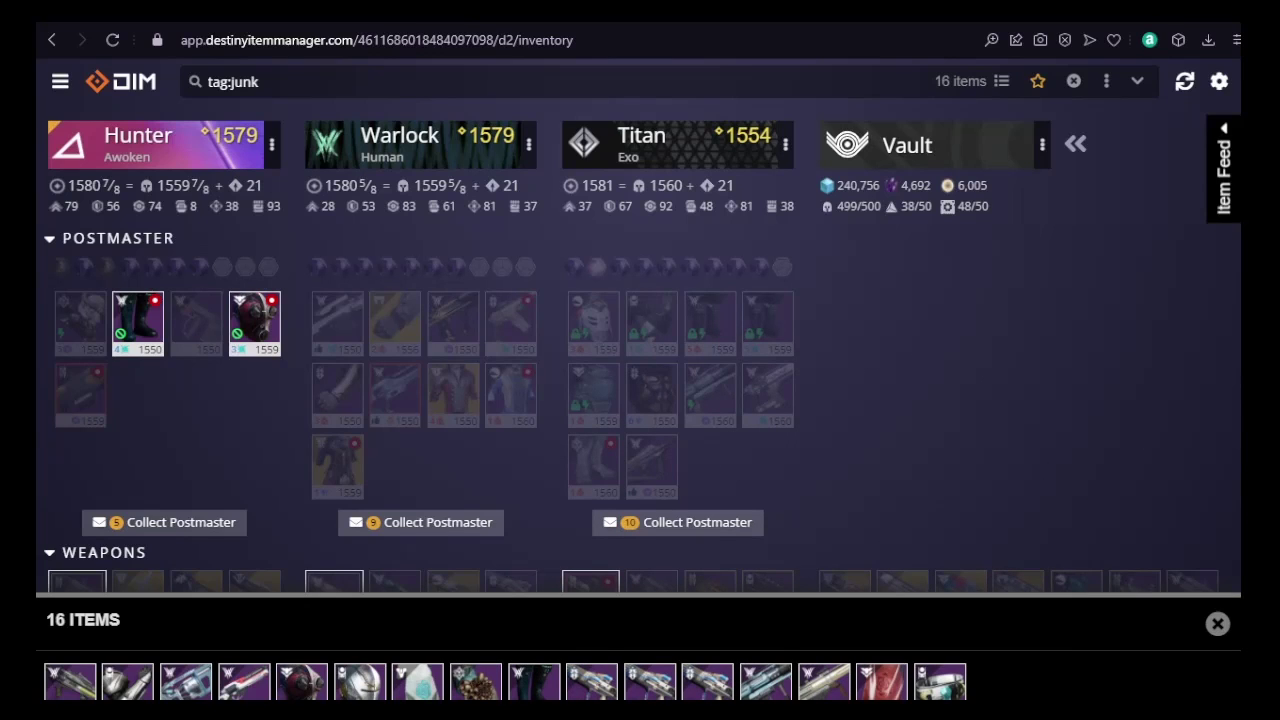
Retag Red Herring, Typhon GL5 and Nea-Thonis Breather from Junk to Infuse.
{"action": "left_click", "coordinate": [786, 692]}
{"action": "key", "text": "shift+4"}
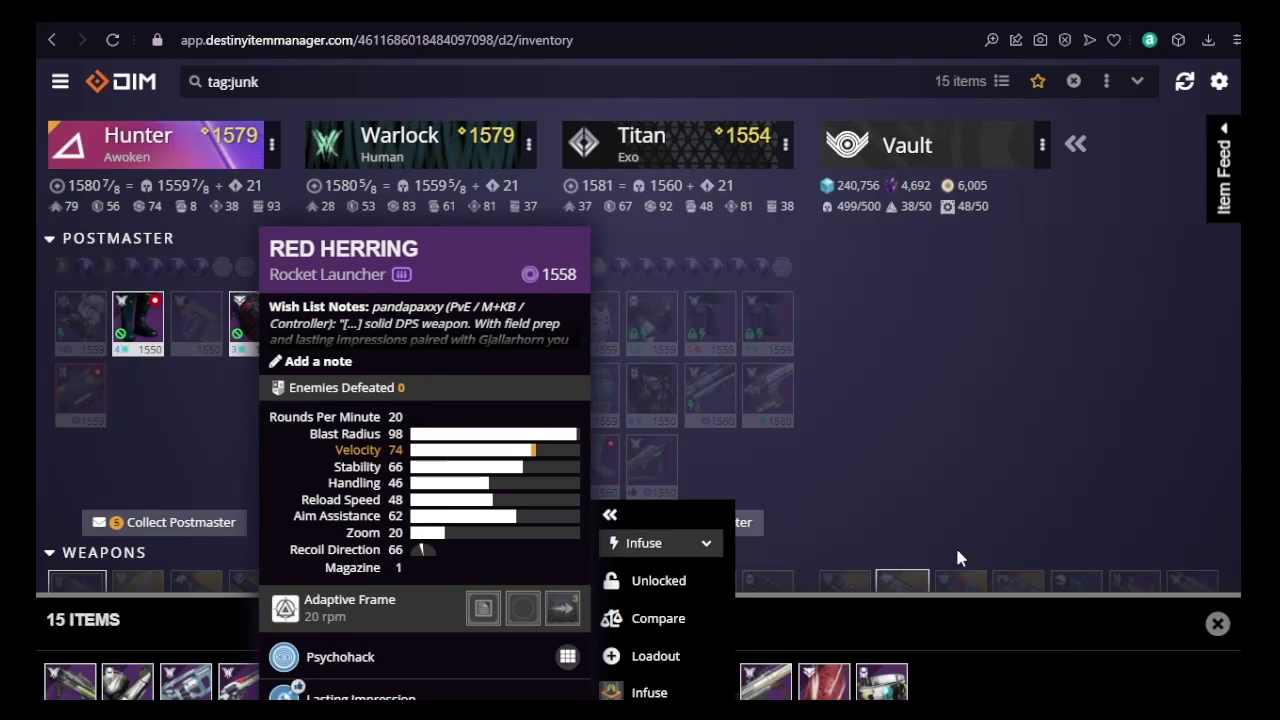
{"action": "left_click", "coordinate": [986, 517]}
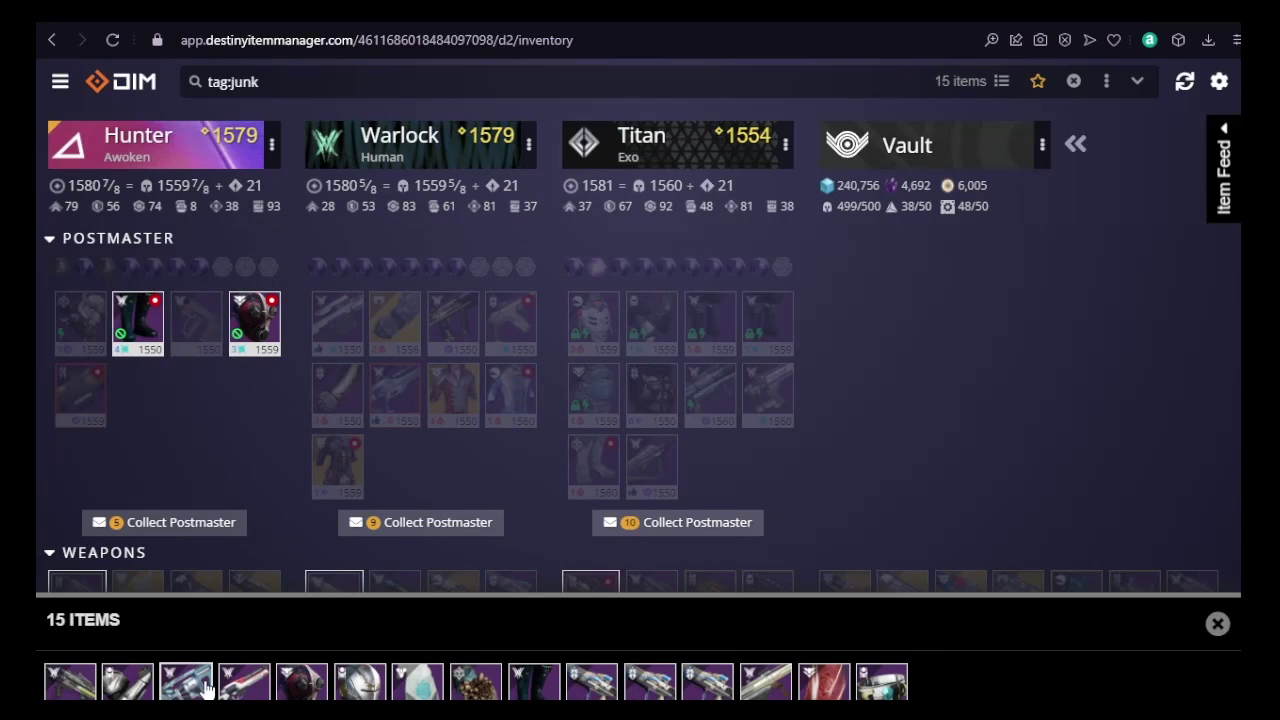
{"action": "left_click", "coordinate": [186, 681]}
{"action": "key", "text": "shift+4"}
{"action": "left_click", "coordinate": [994, 525]}
{"action": "left_click", "coordinate": [244, 681]}
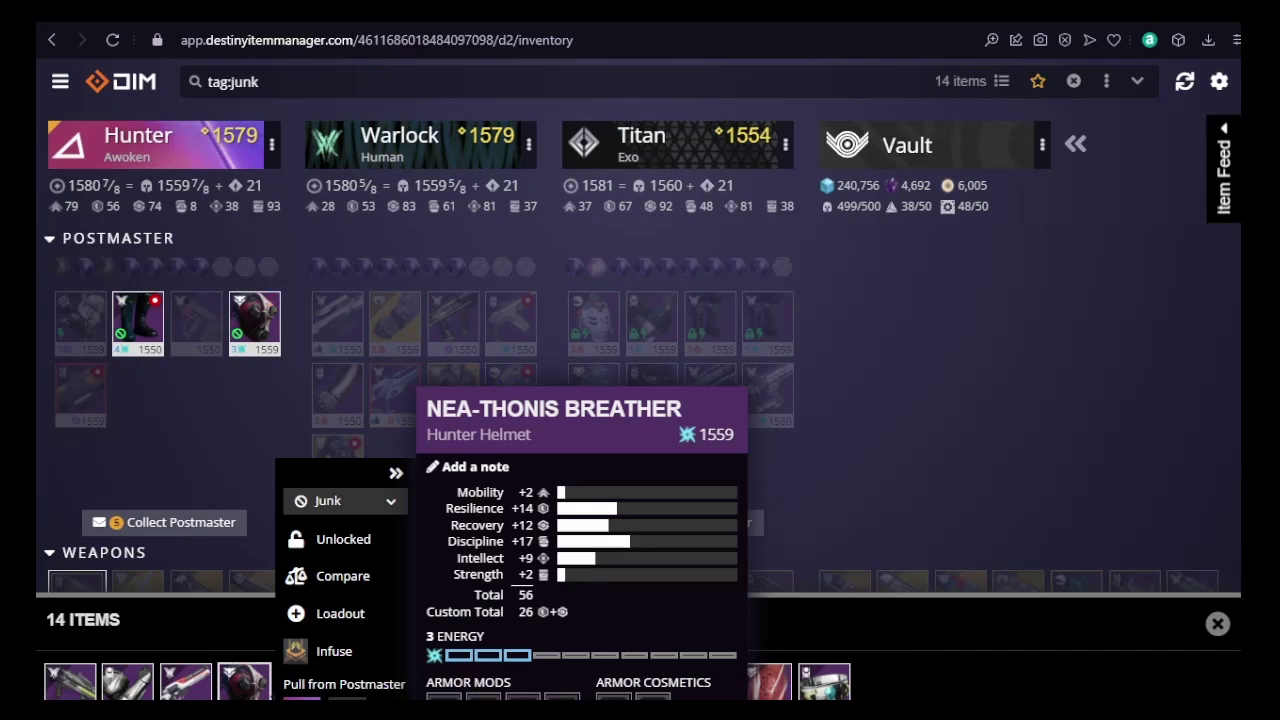
{"action": "key", "text": "shift+4"}
{"action": "left_click", "coordinate": [1008, 684]}
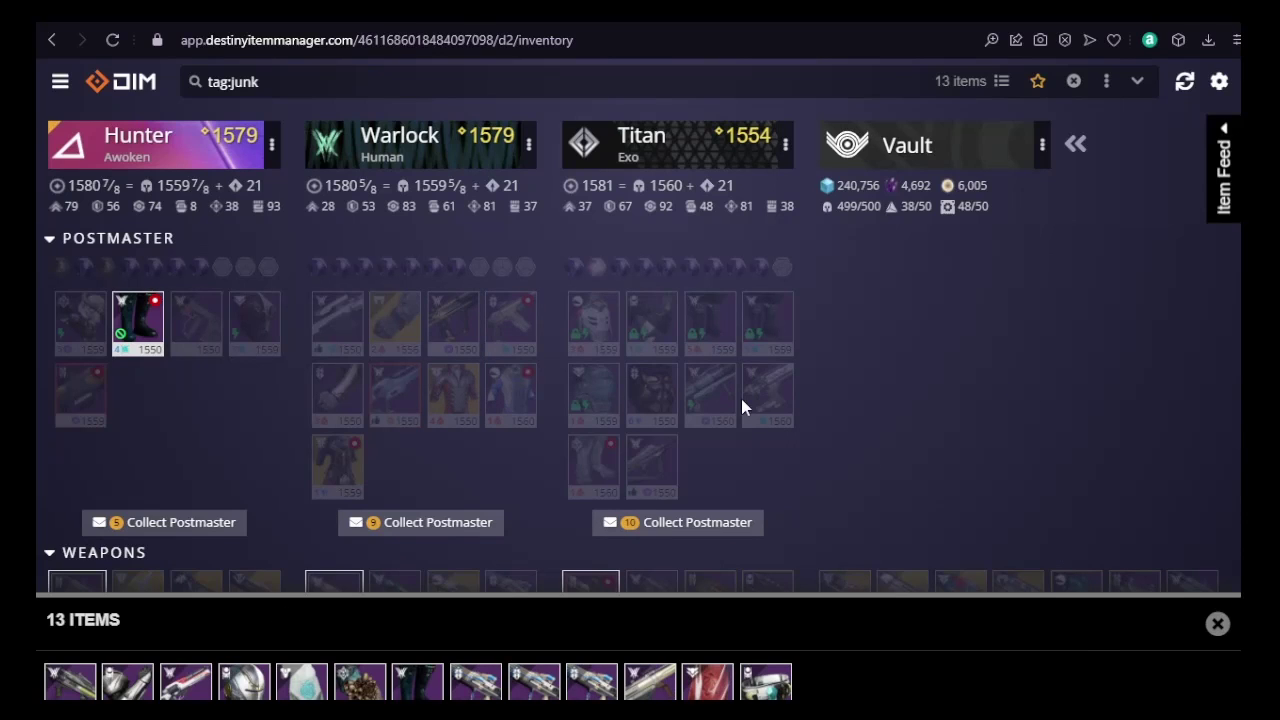
Close the 13-item tag:junk search results panel.
{"action": "left_click", "coordinate": [1216, 622]}
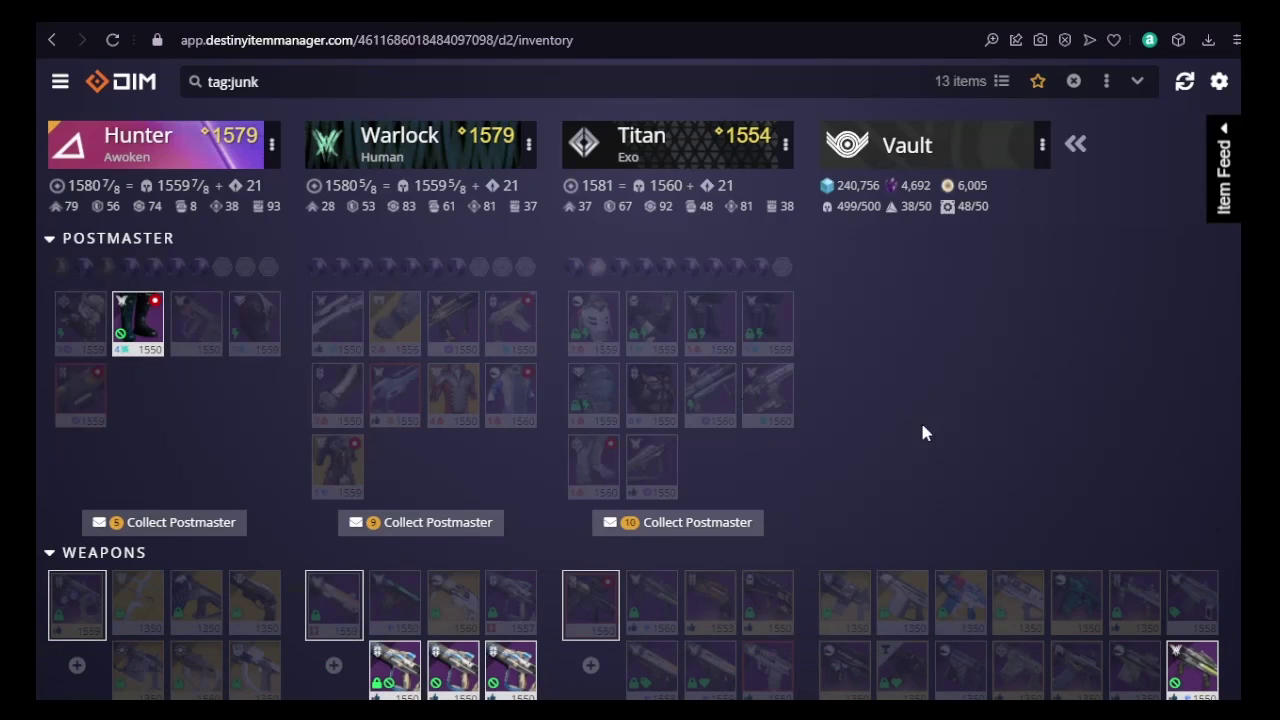